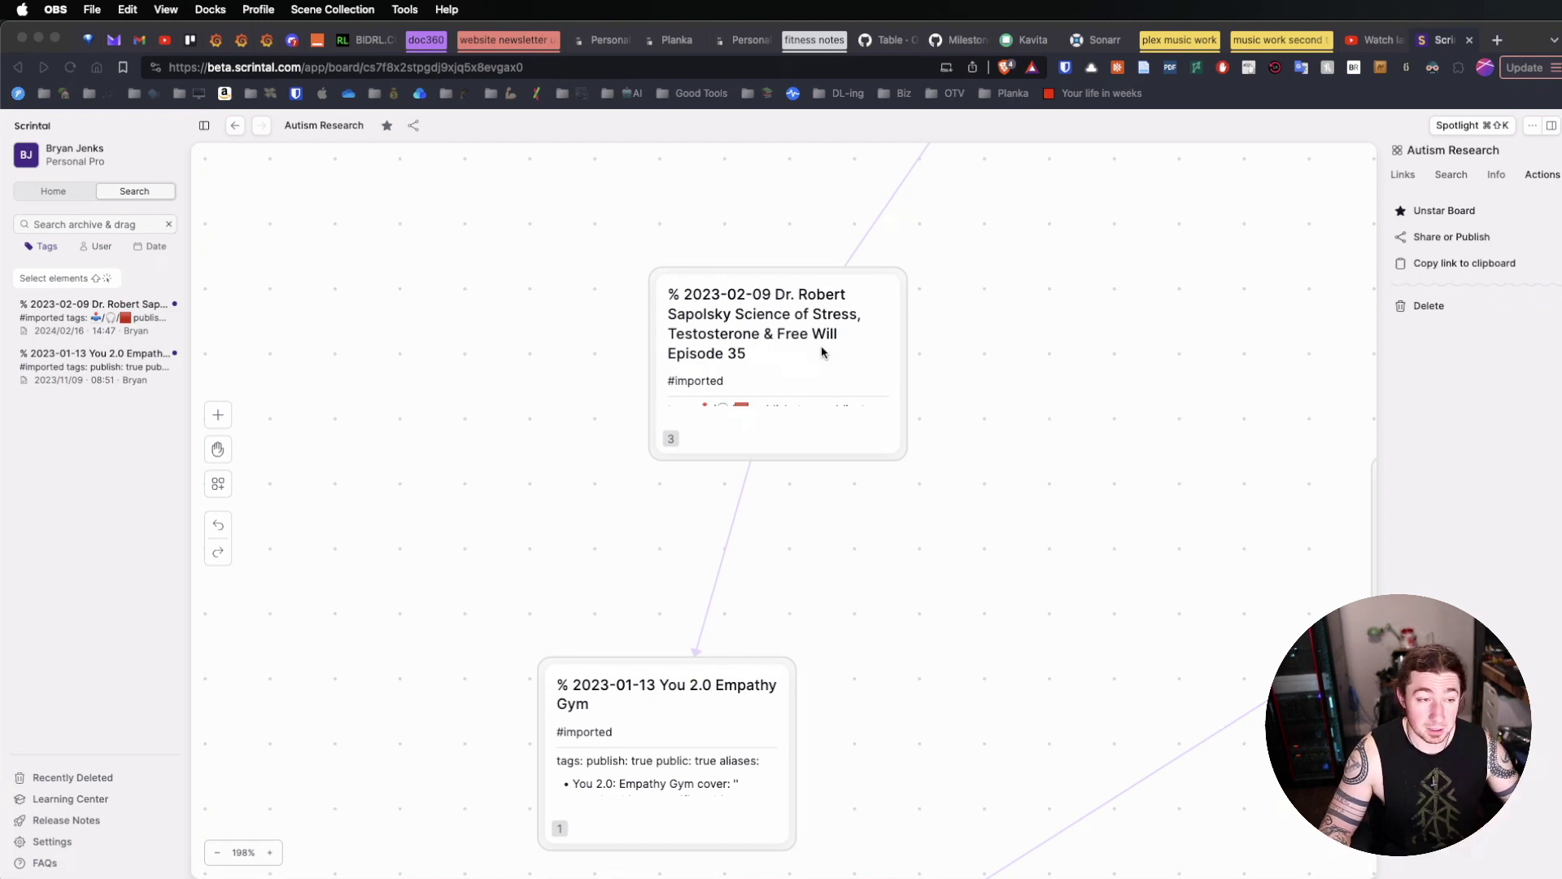
Step: Select the Sapolsky stress card on the Autism Research board
click(959, 254)
drag(1017, 213, 642, 505)
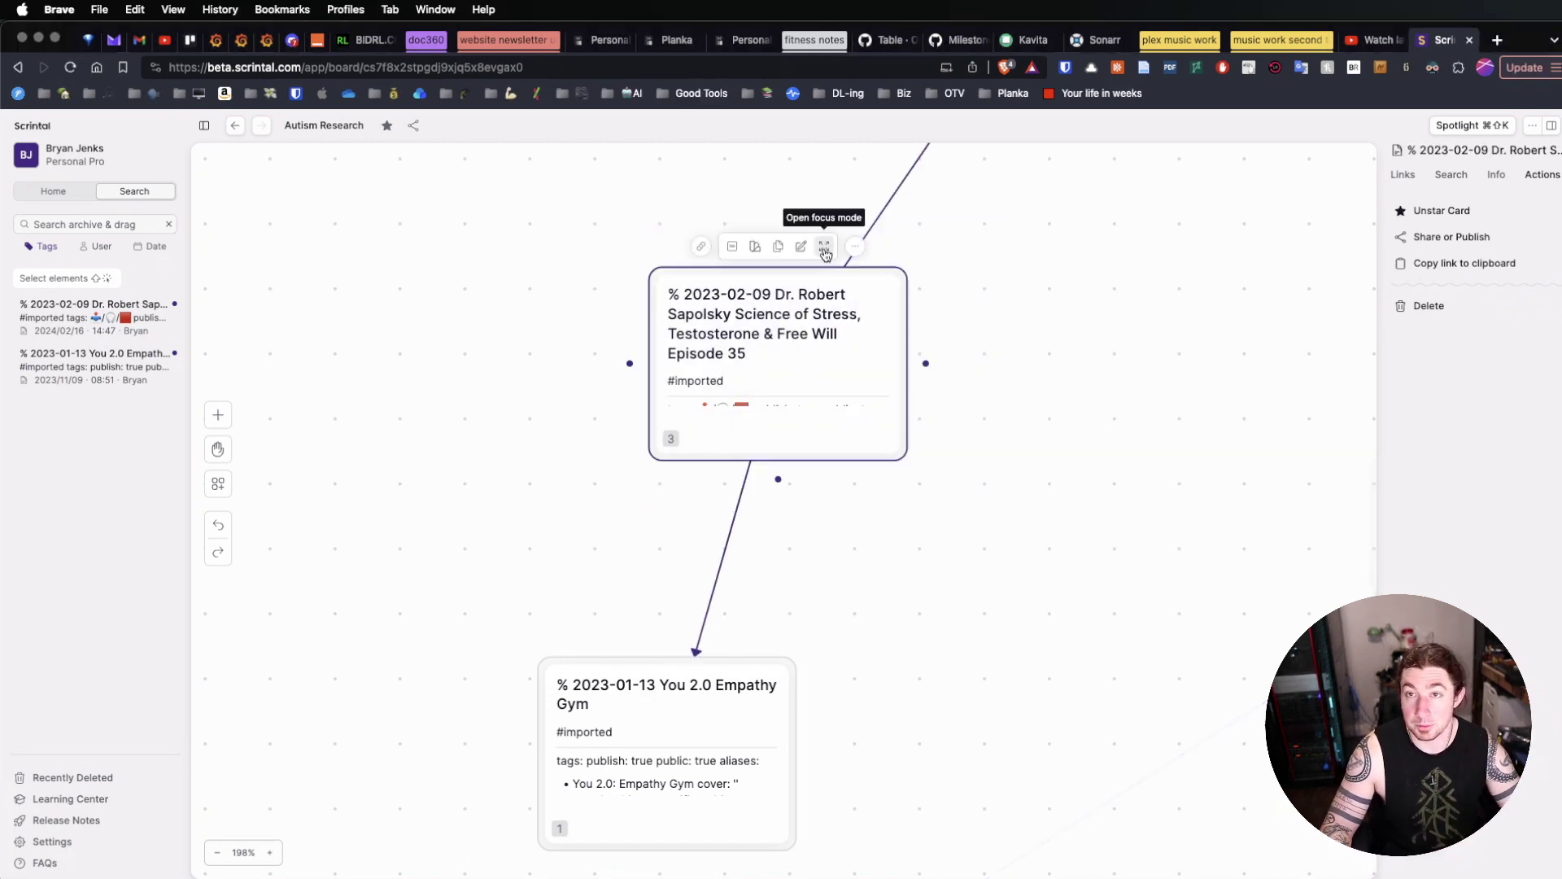
Step: Open the Sapolsky card in focus mode and delete its standalone #🎧 tag line
click(825, 248)
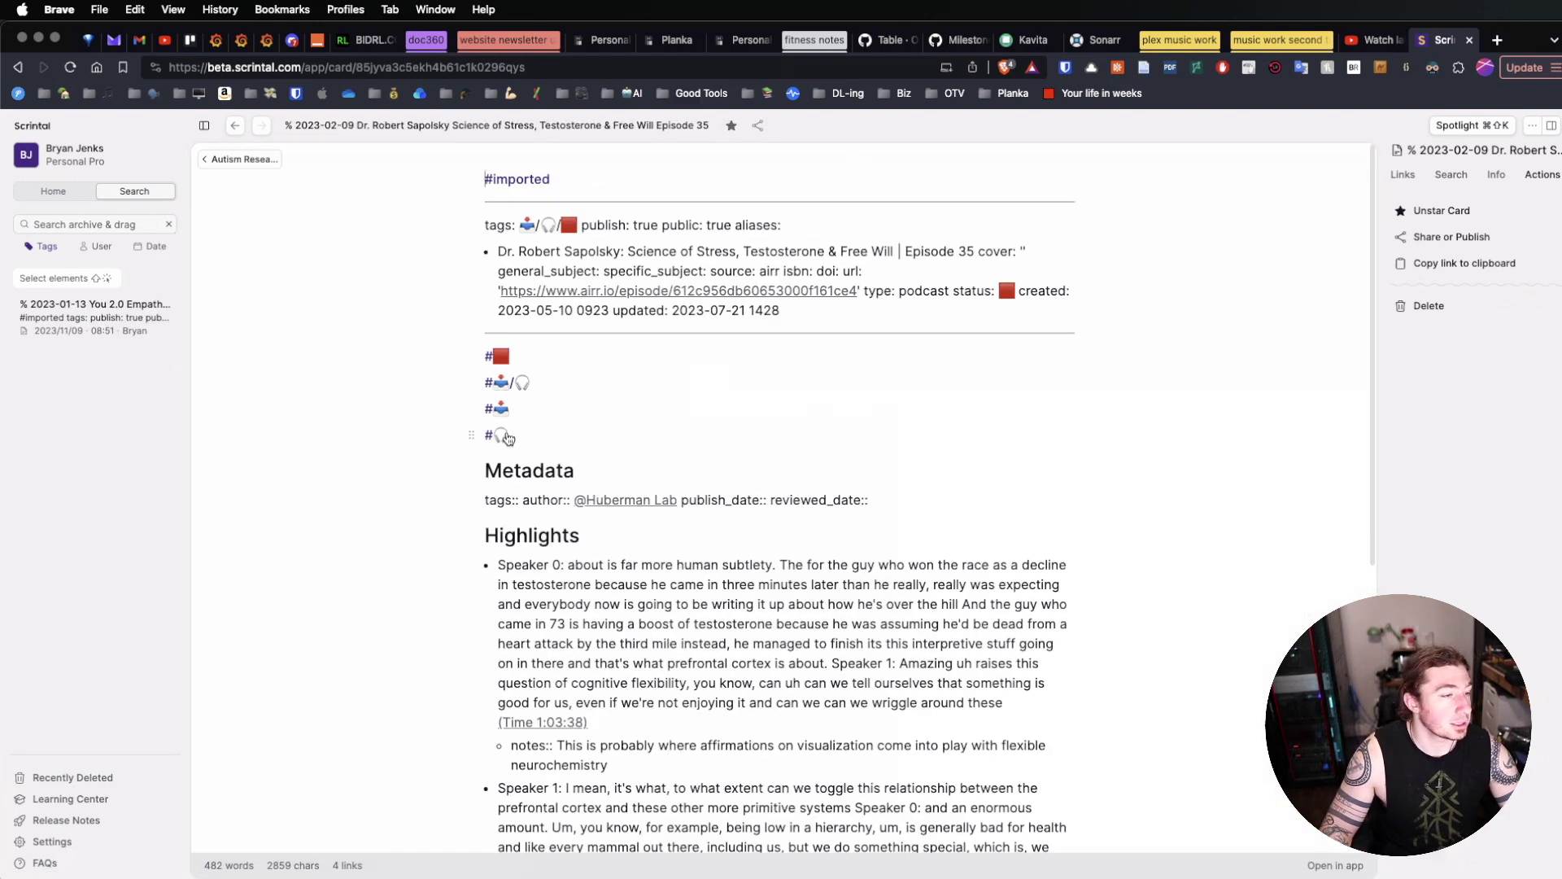
drag(512, 436, 446, 438)
key(BackSpace)
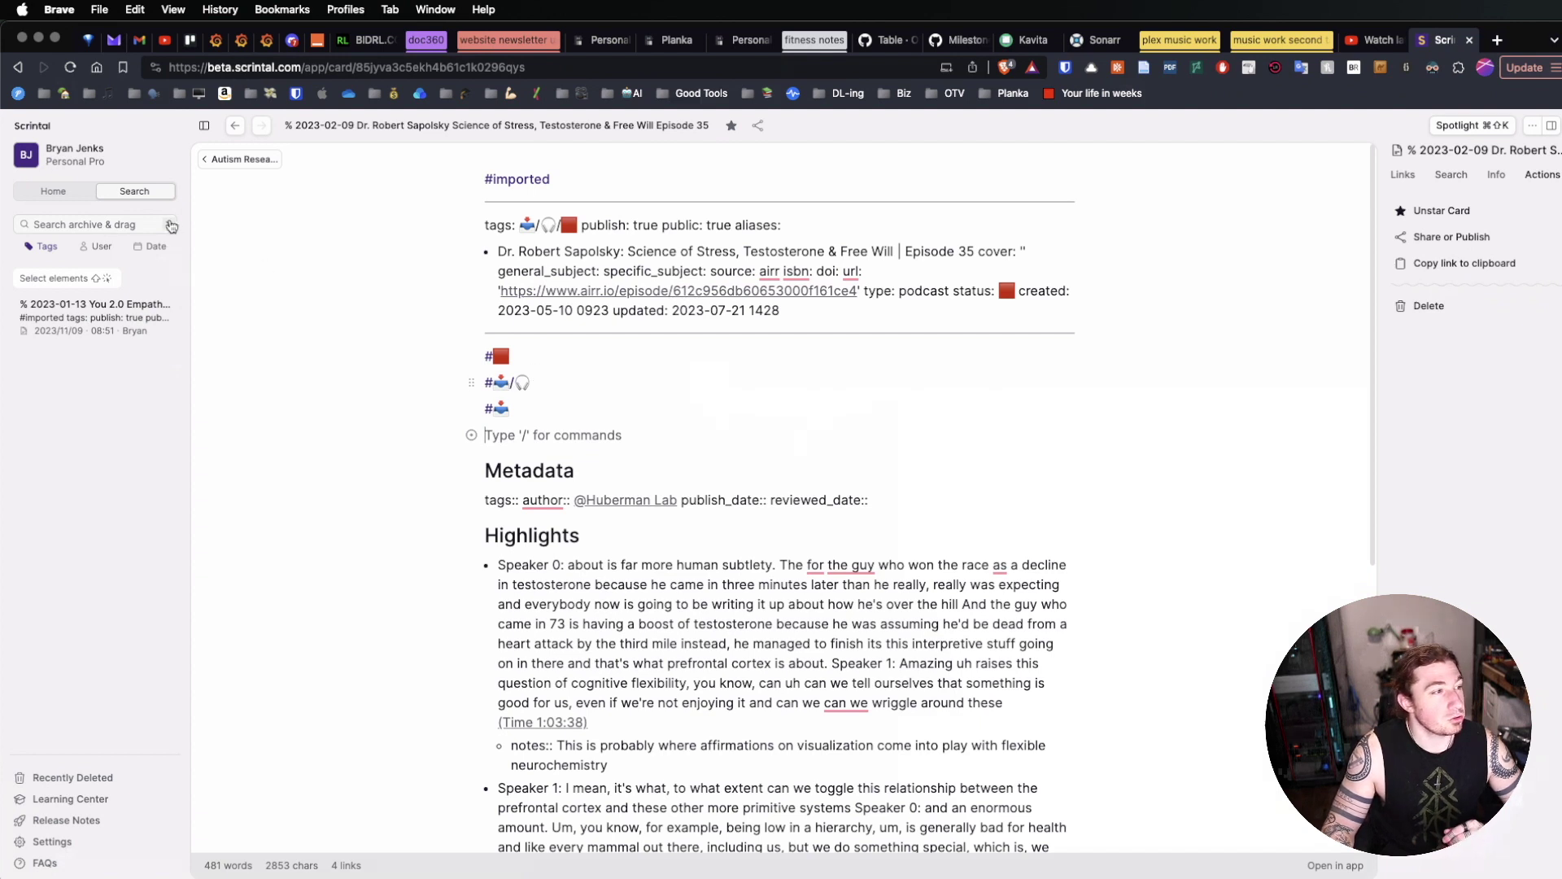
Step: Try the sidebar's Tags filter on the archive, briefly filtering by the inbox tag
click(169, 224)
click(39, 248)
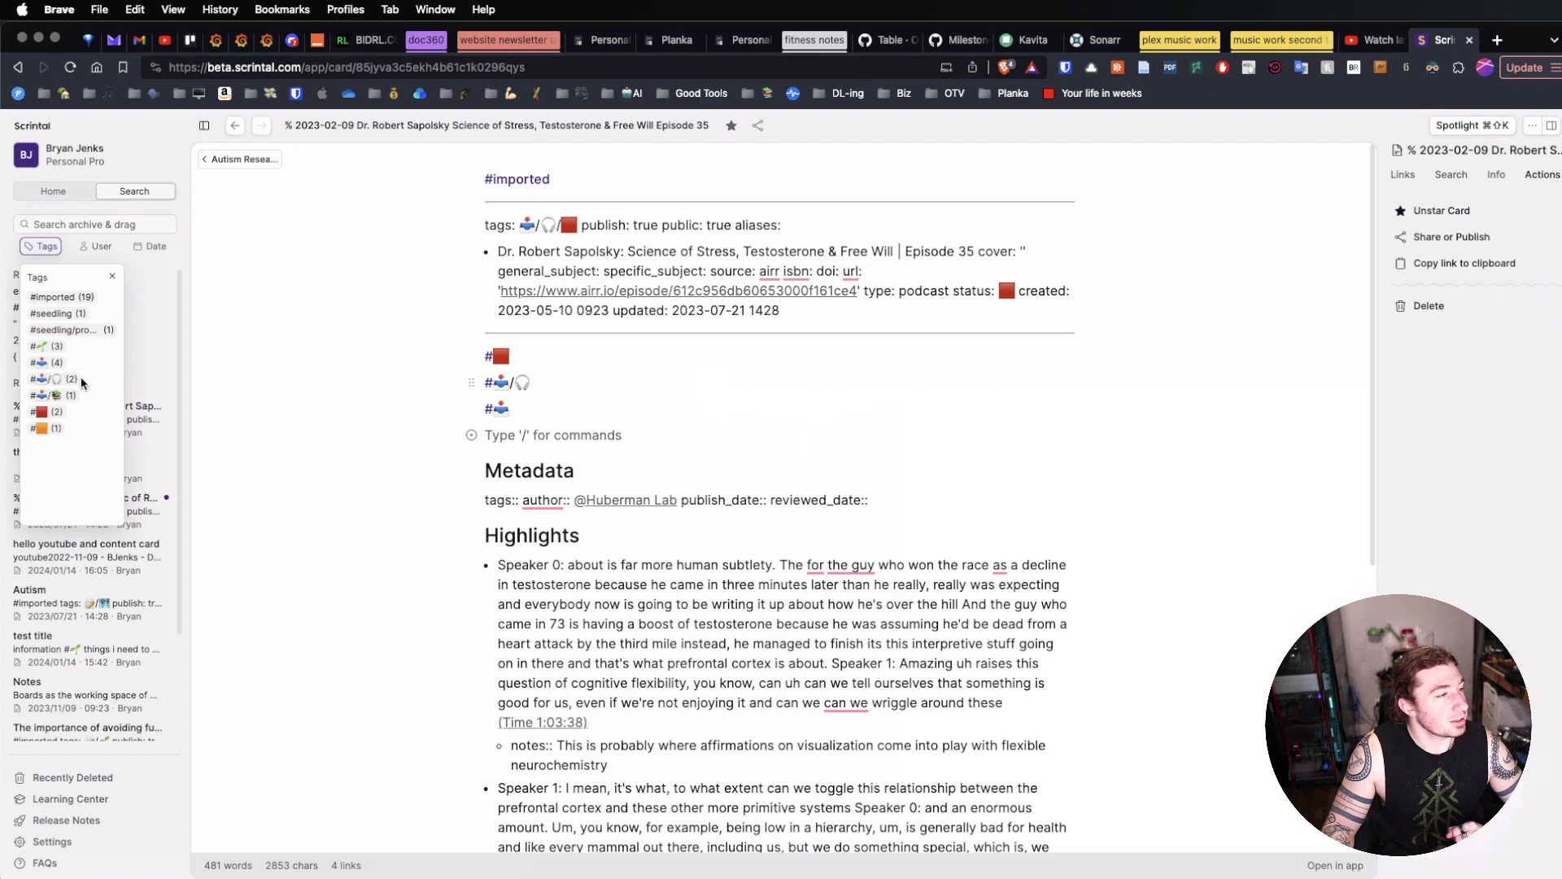
click(46, 363)
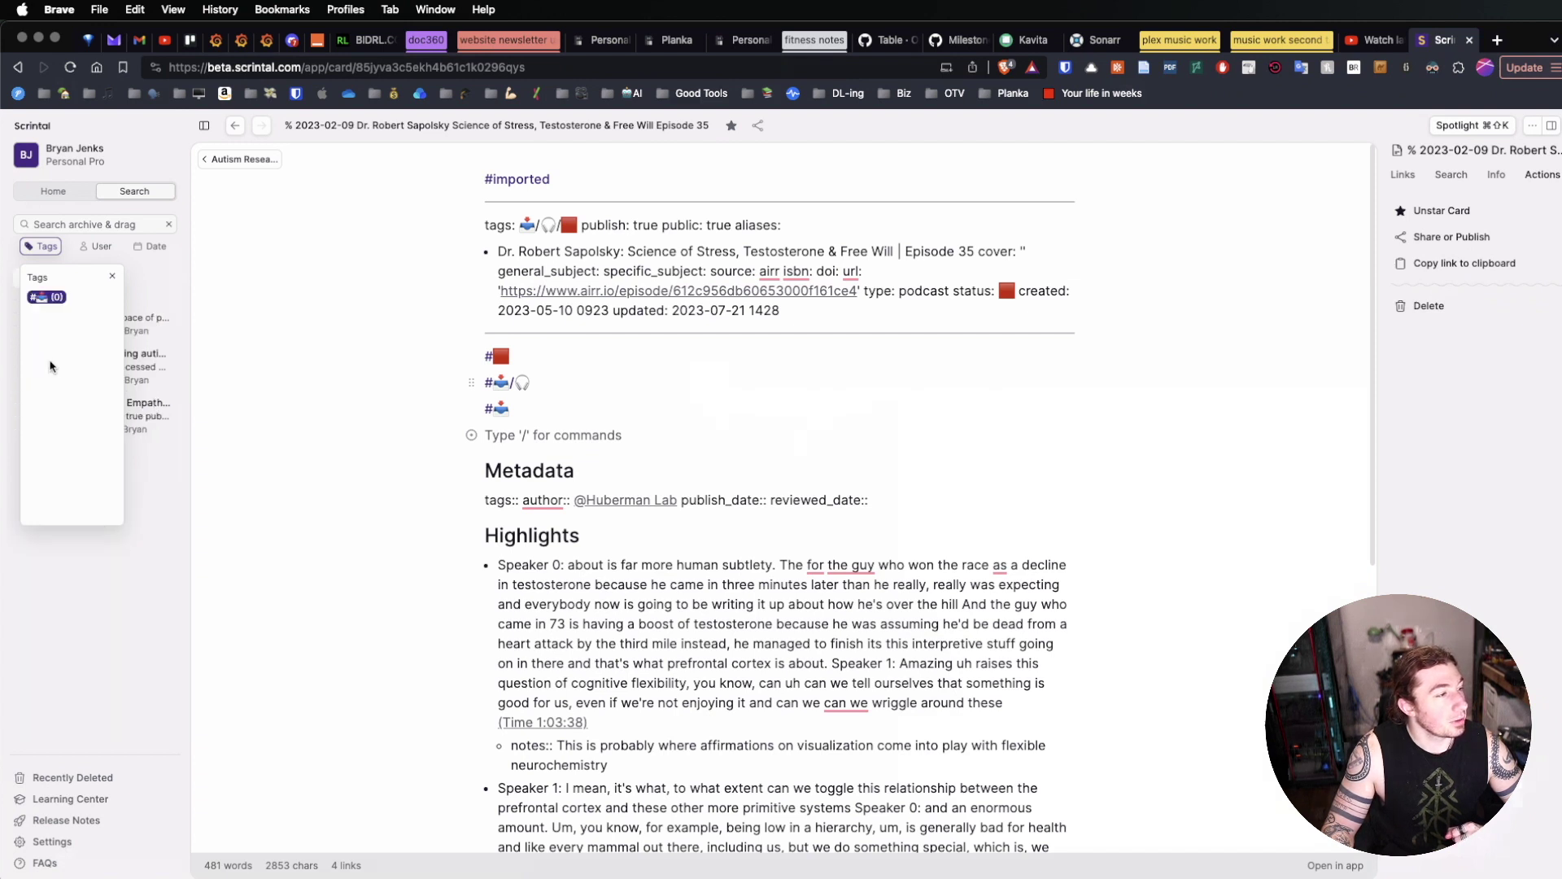
click(113, 277)
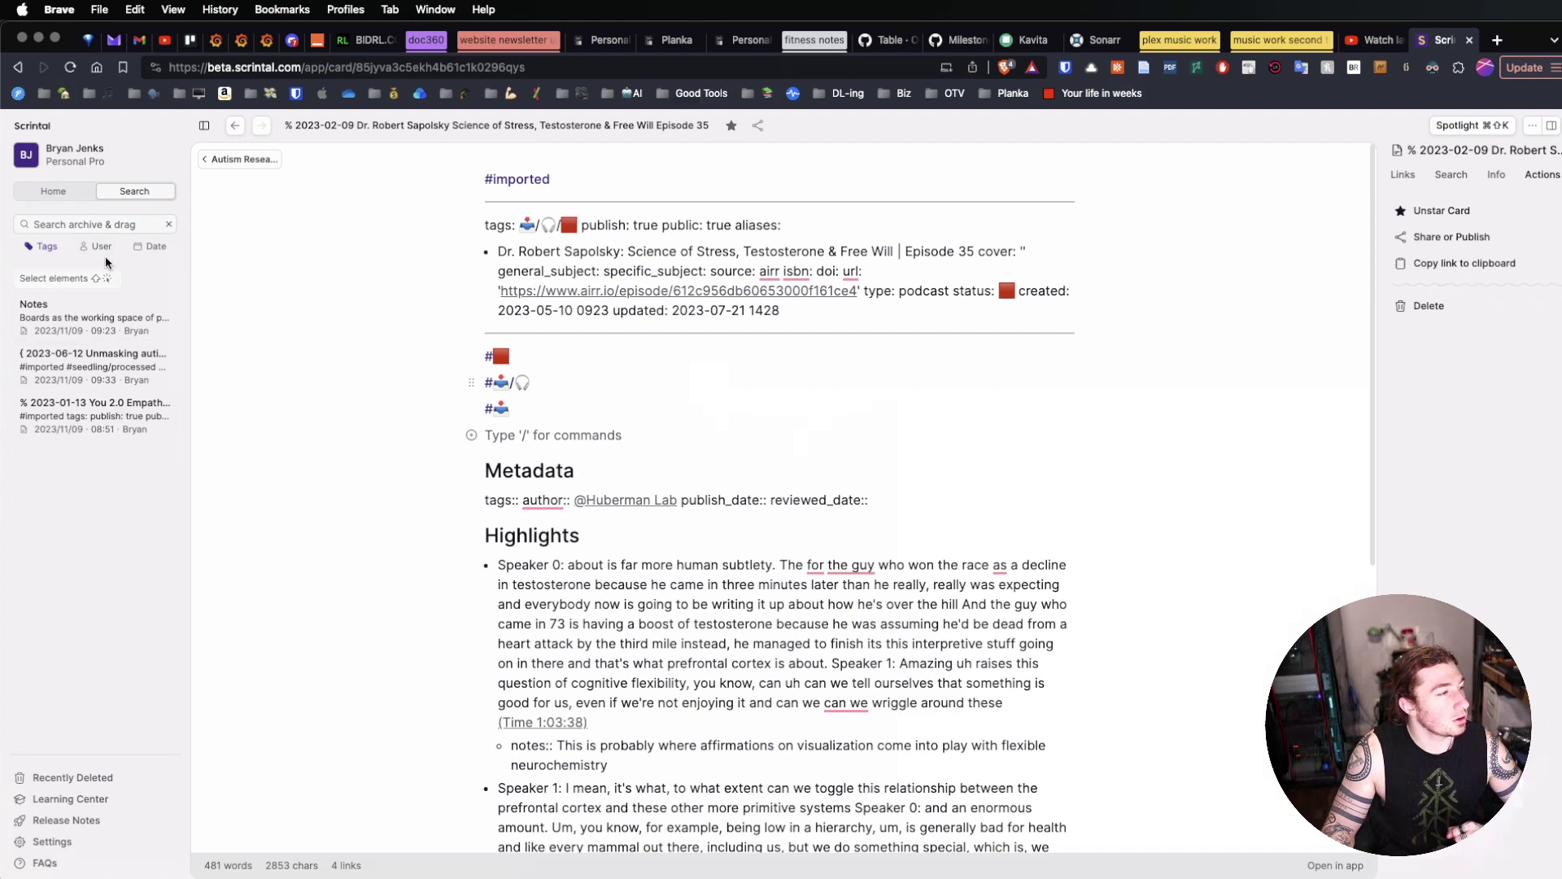
click(42, 246)
click(112, 283)
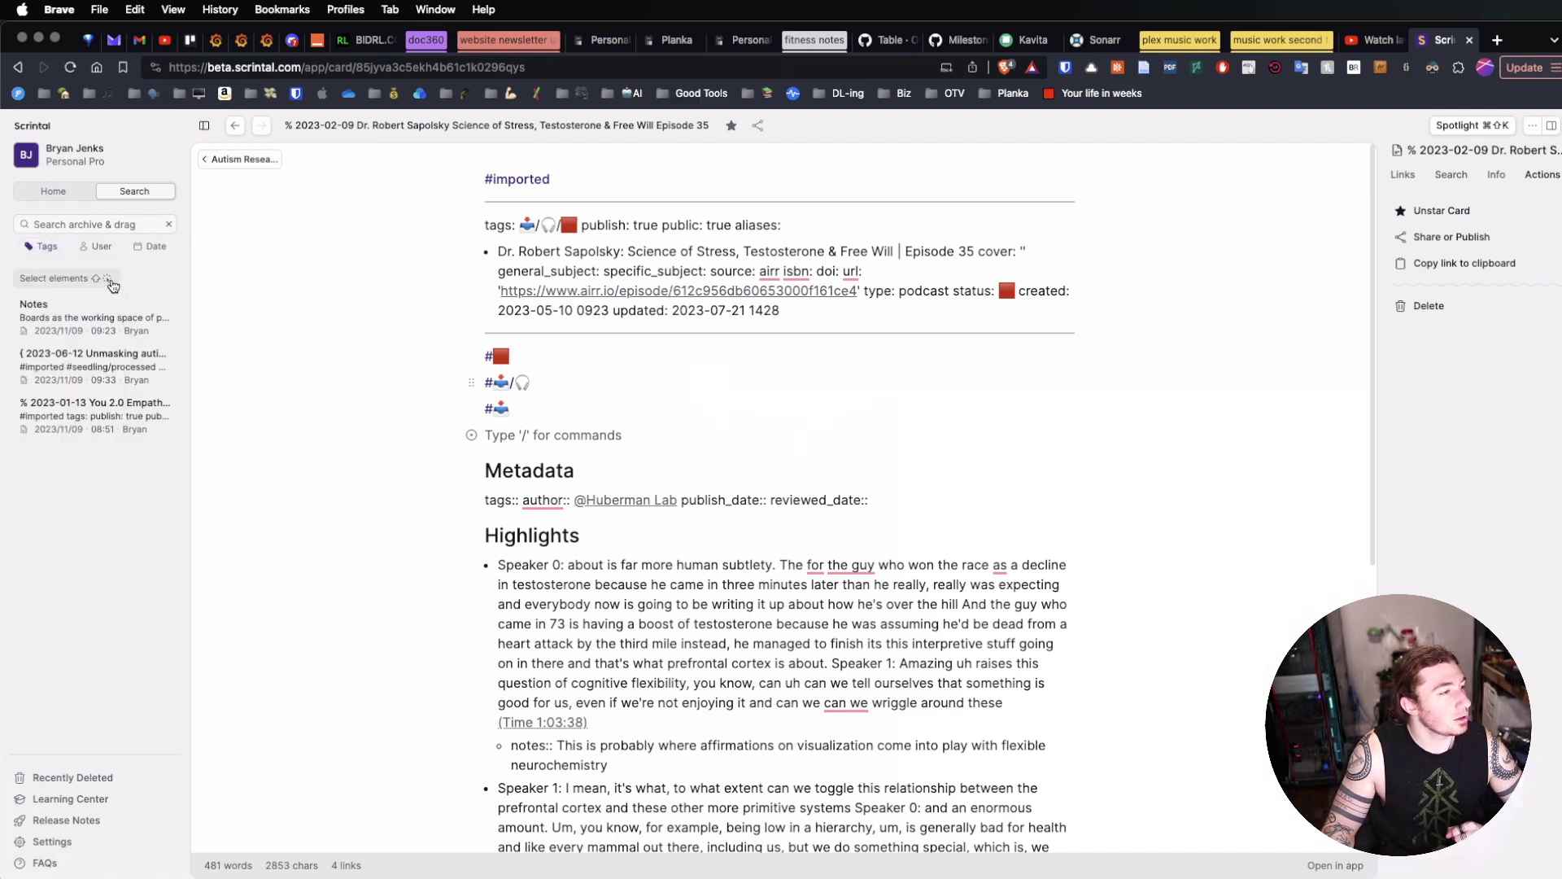
Step: Return to the Autism Research board, clear the archive search and show the Home sidebar
click(235, 127)
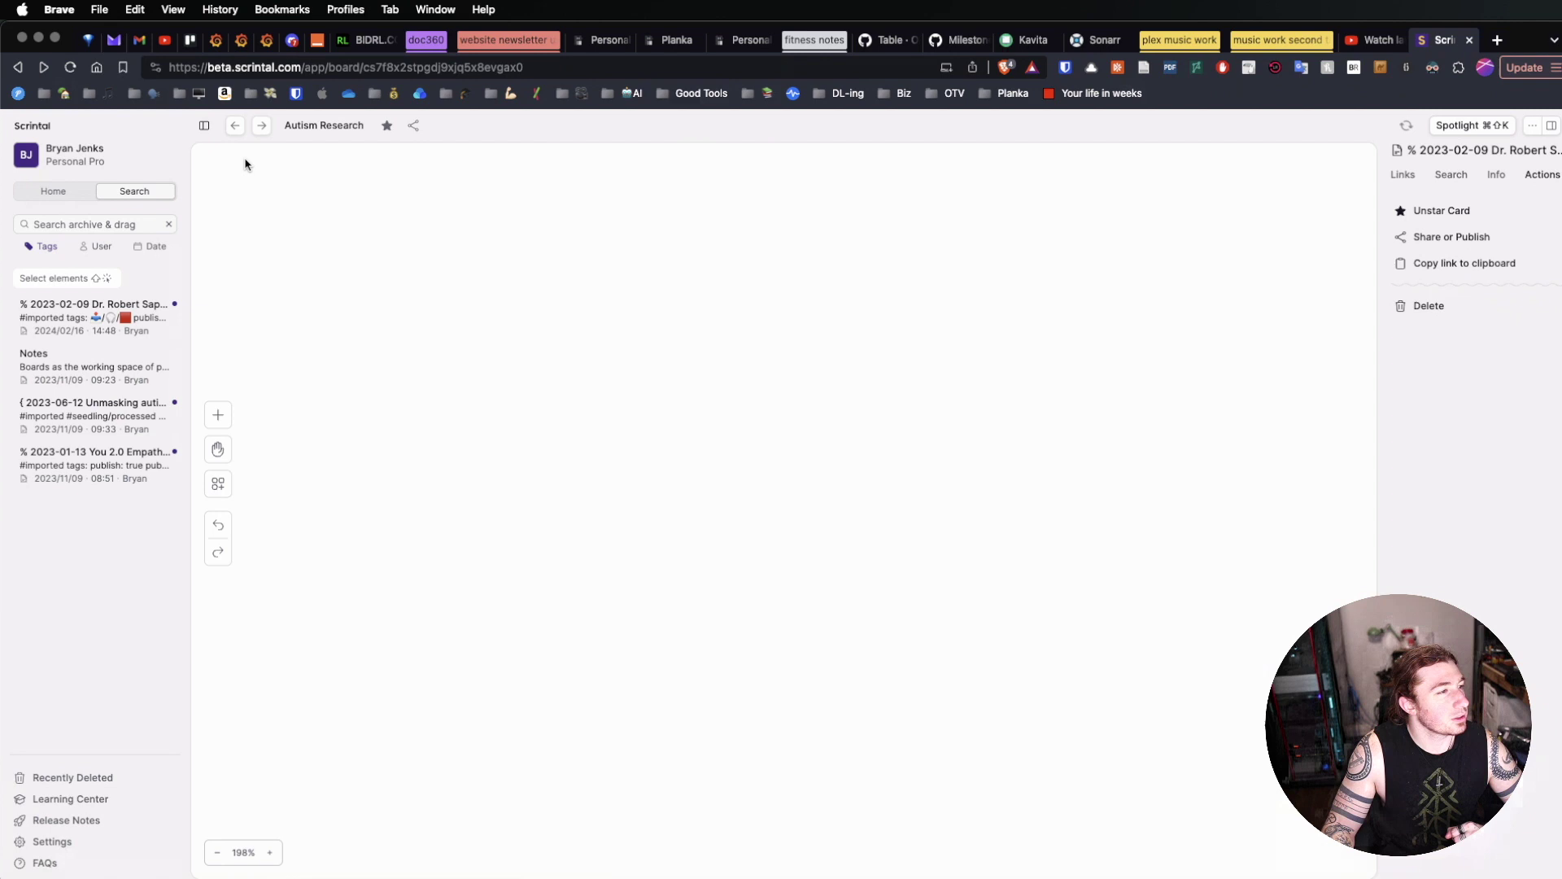
click(169, 222)
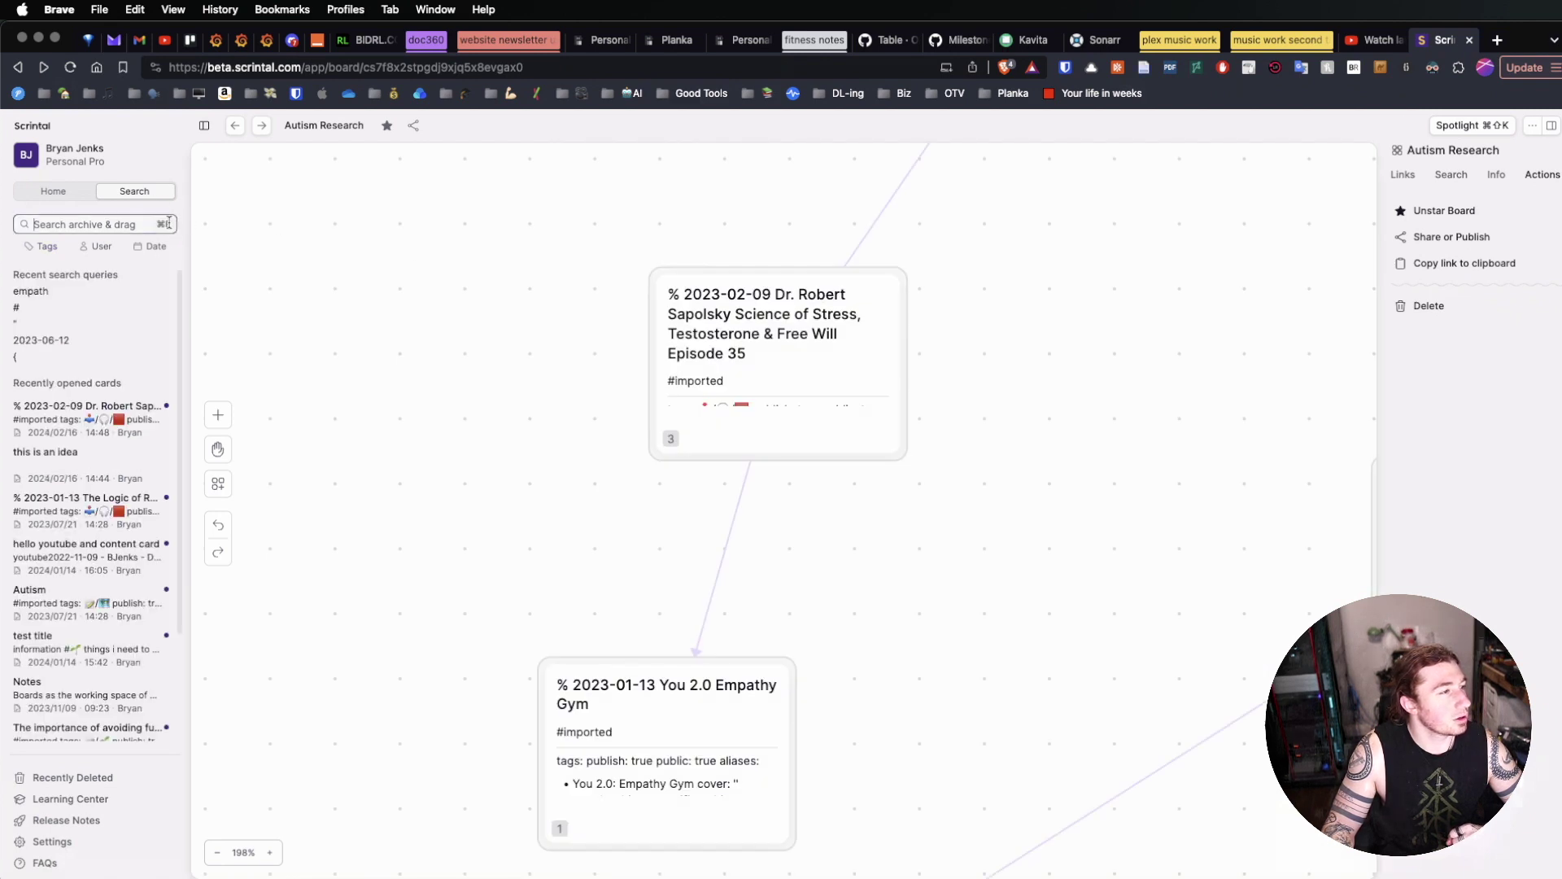
click(64, 192)
Step: Open the Tags page listing all nine tags and inspect the 📥/🎧 and 🟥 tag rows
click(50, 319)
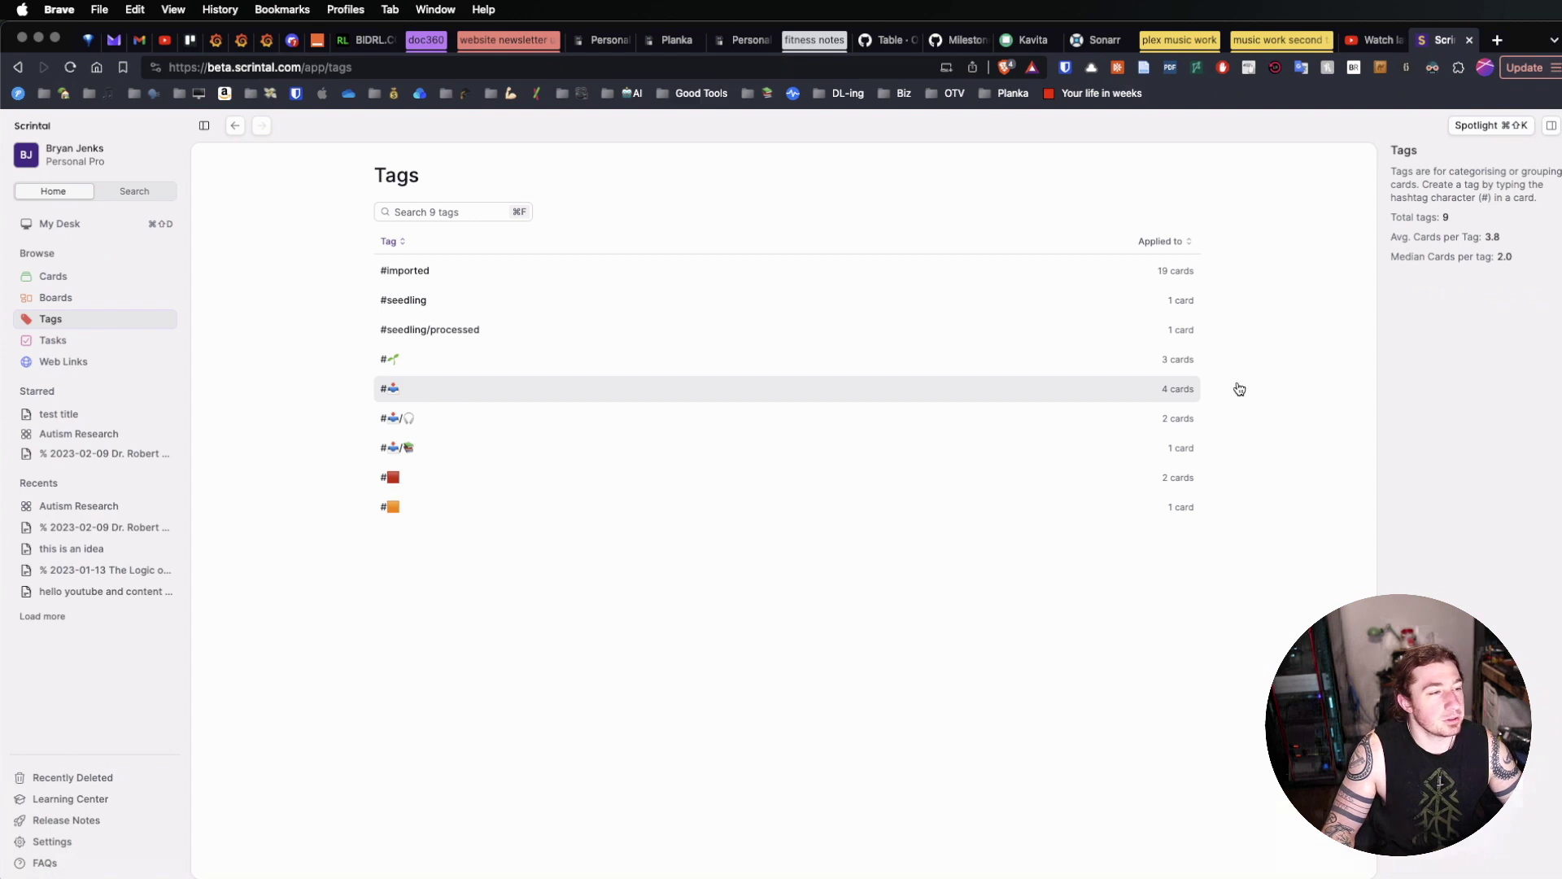
key(super+shift+f)
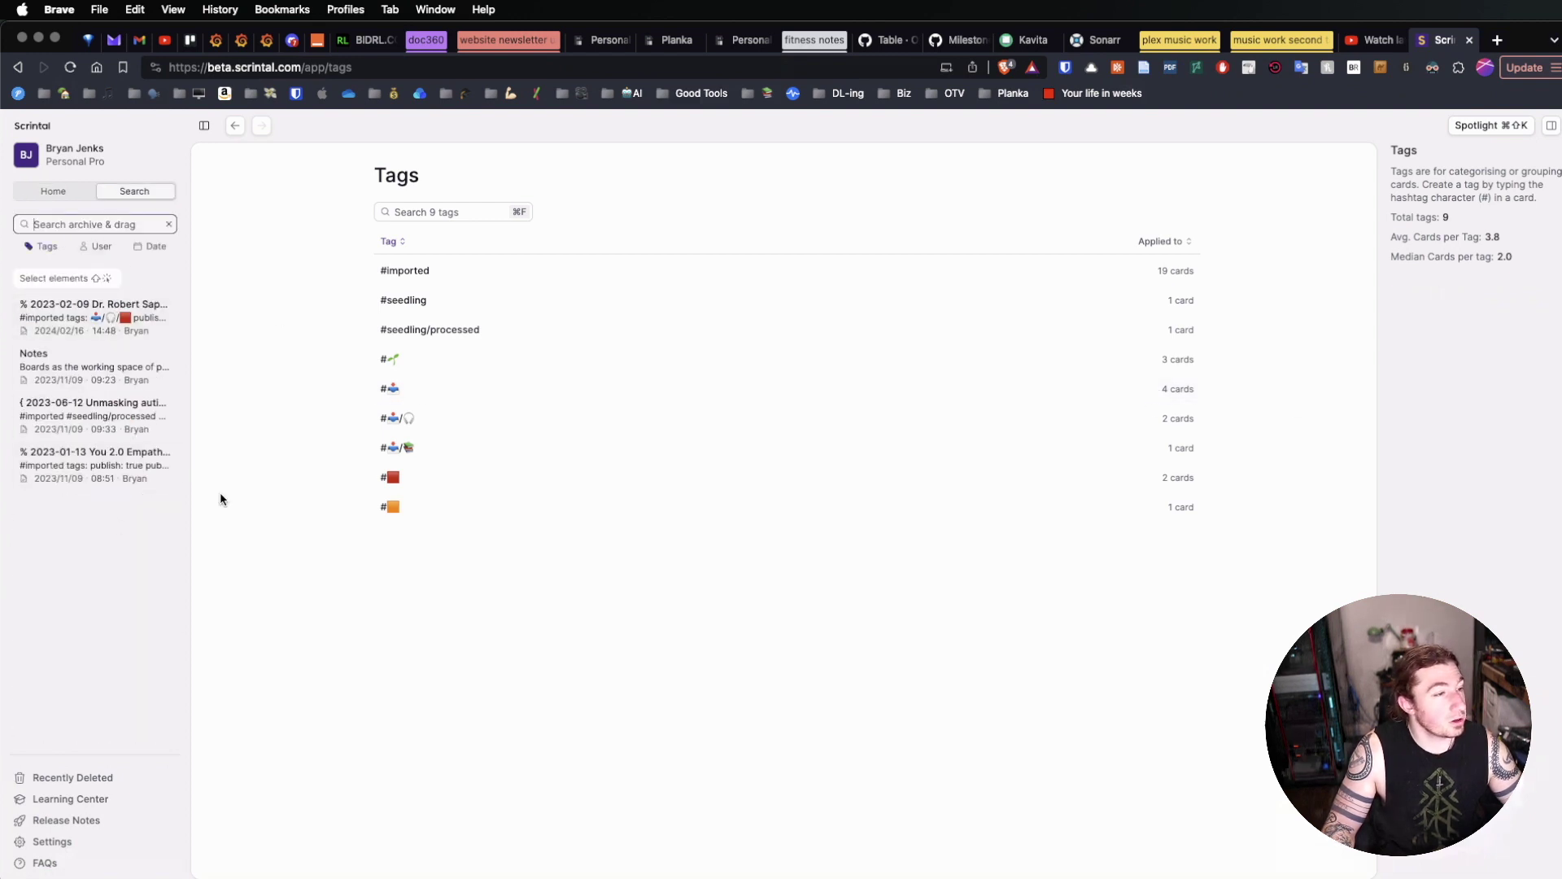
click(438, 424)
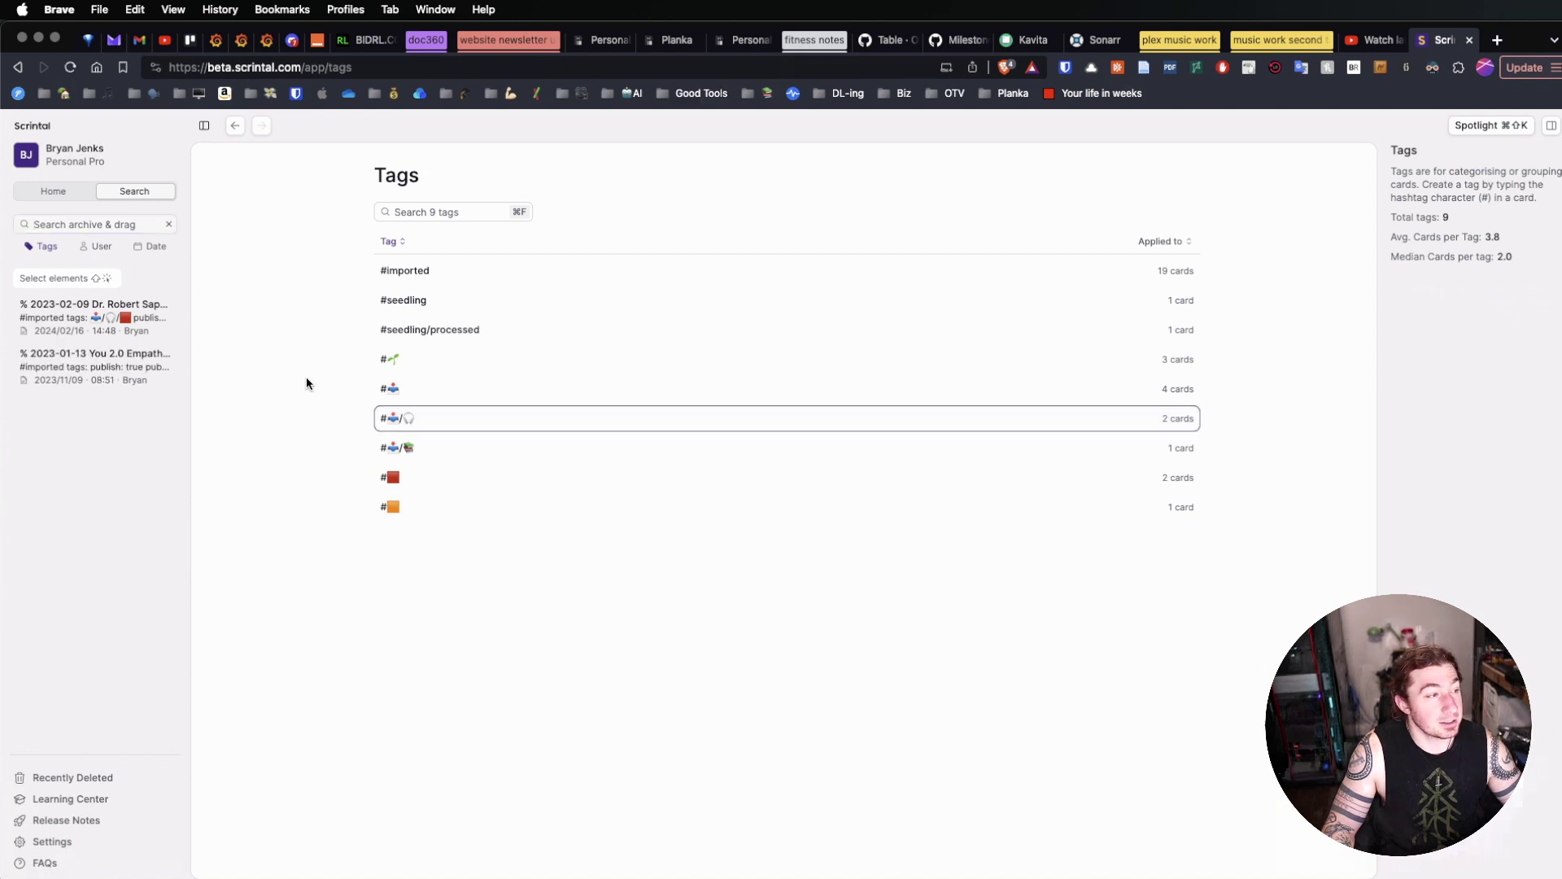
click(762, 480)
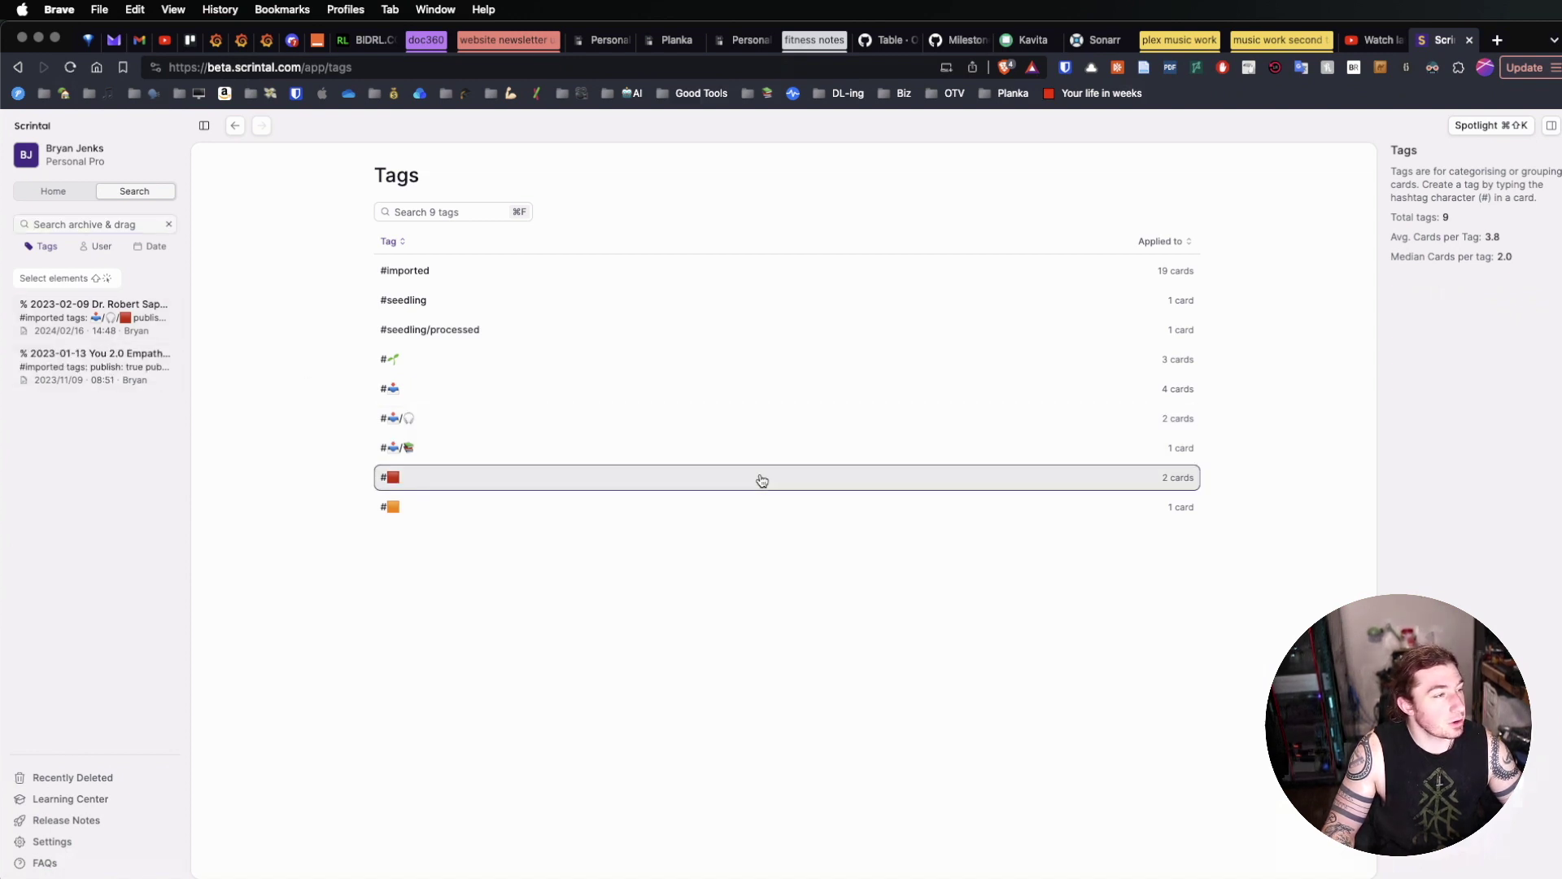
Step: Filter the sidebar archive to the two cards tagged 📥/🎧, dropping the 🟥 filter
click(102, 278)
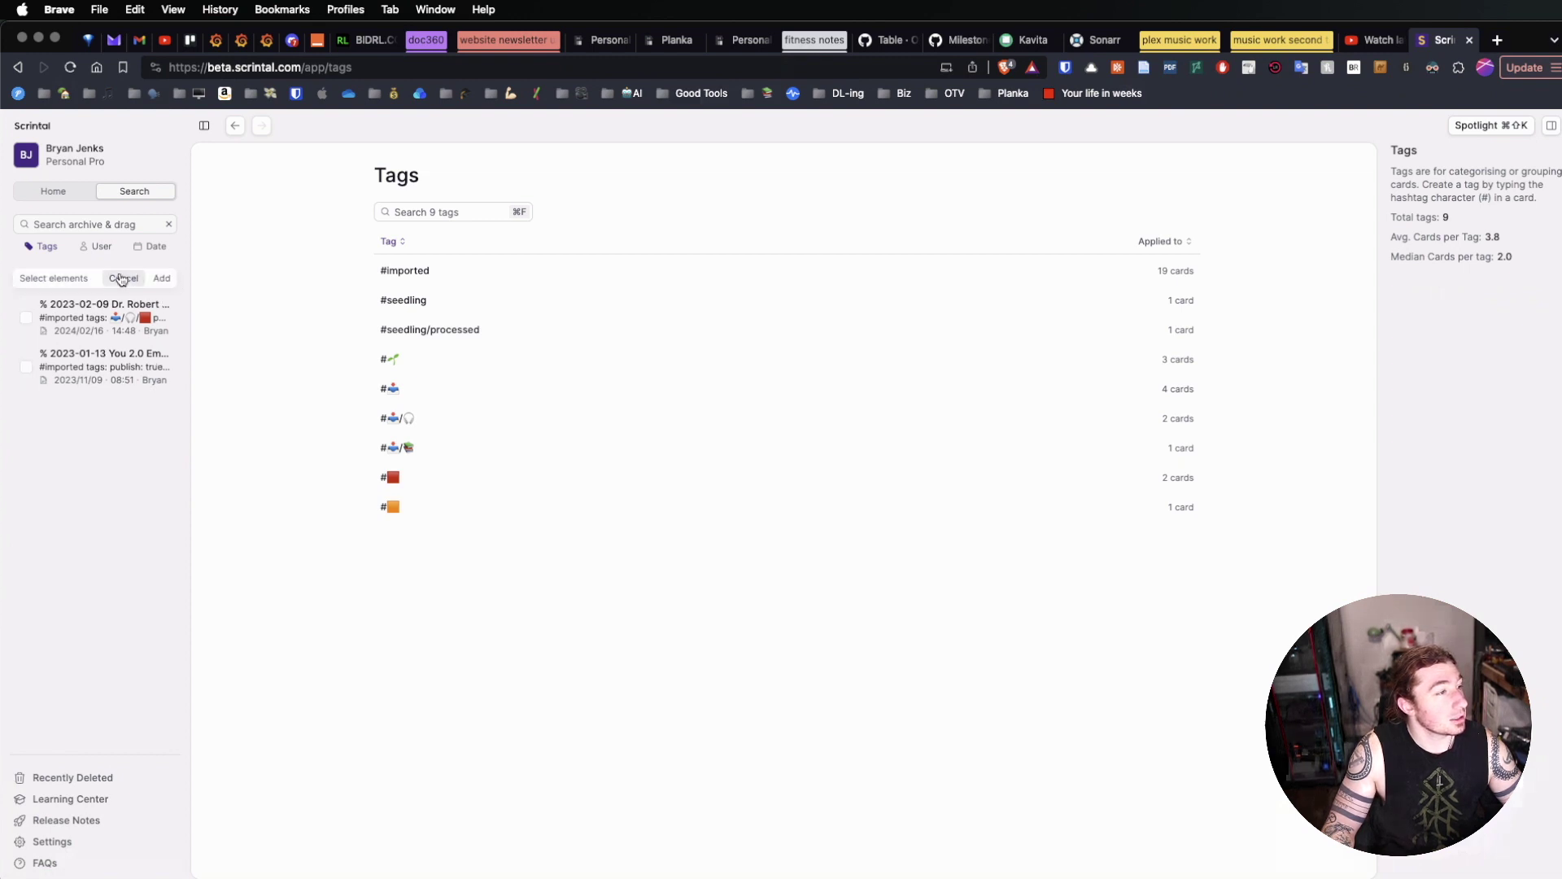
click(124, 278)
click(40, 246)
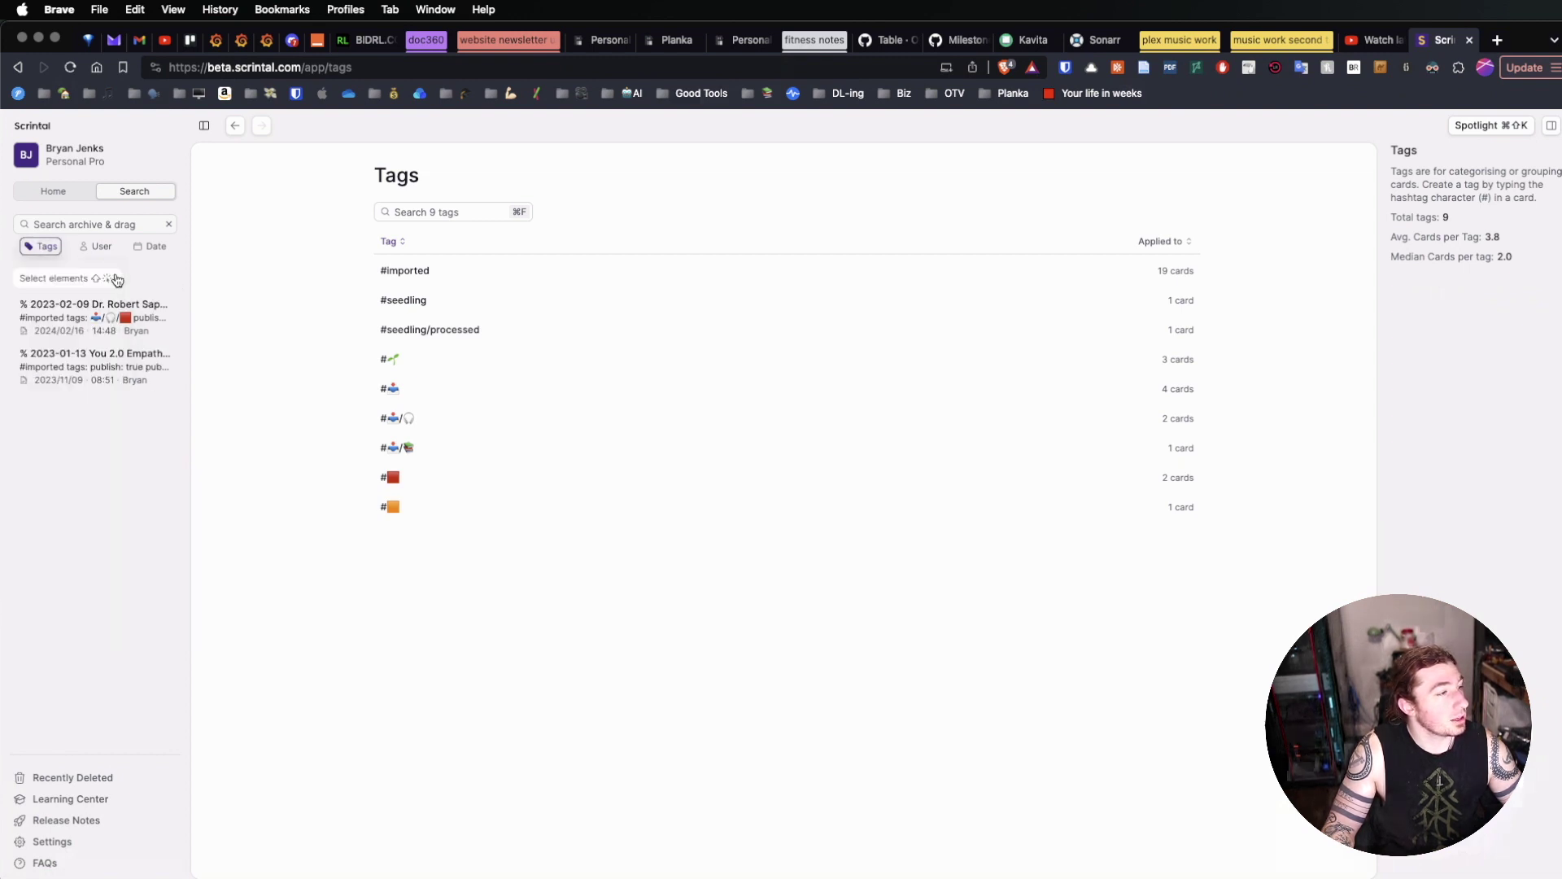
click(34, 246)
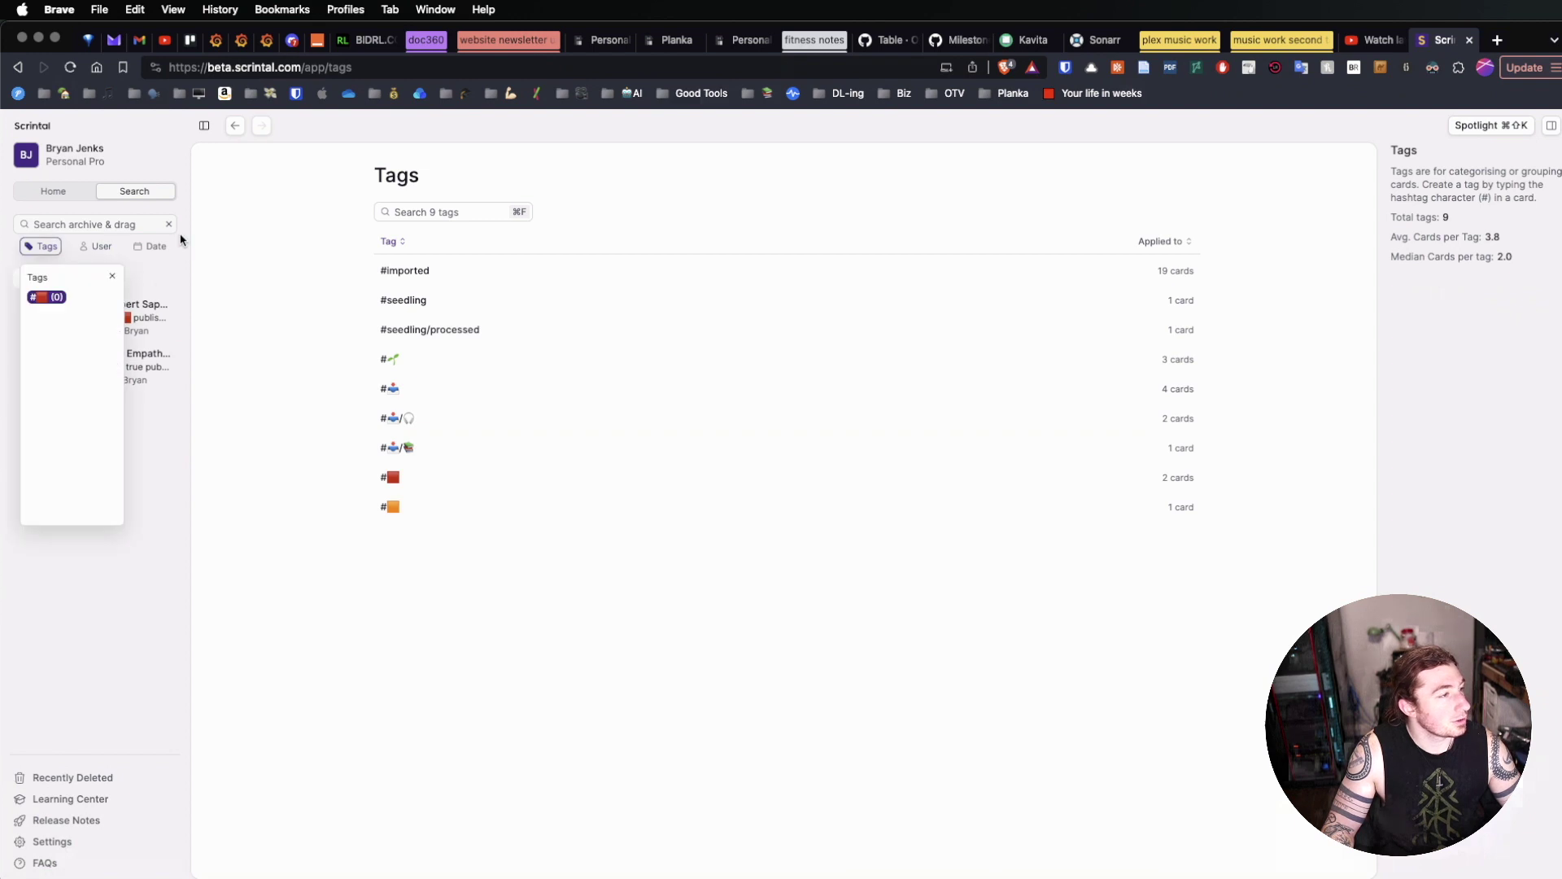
click(45, 292)
click(62, 253)
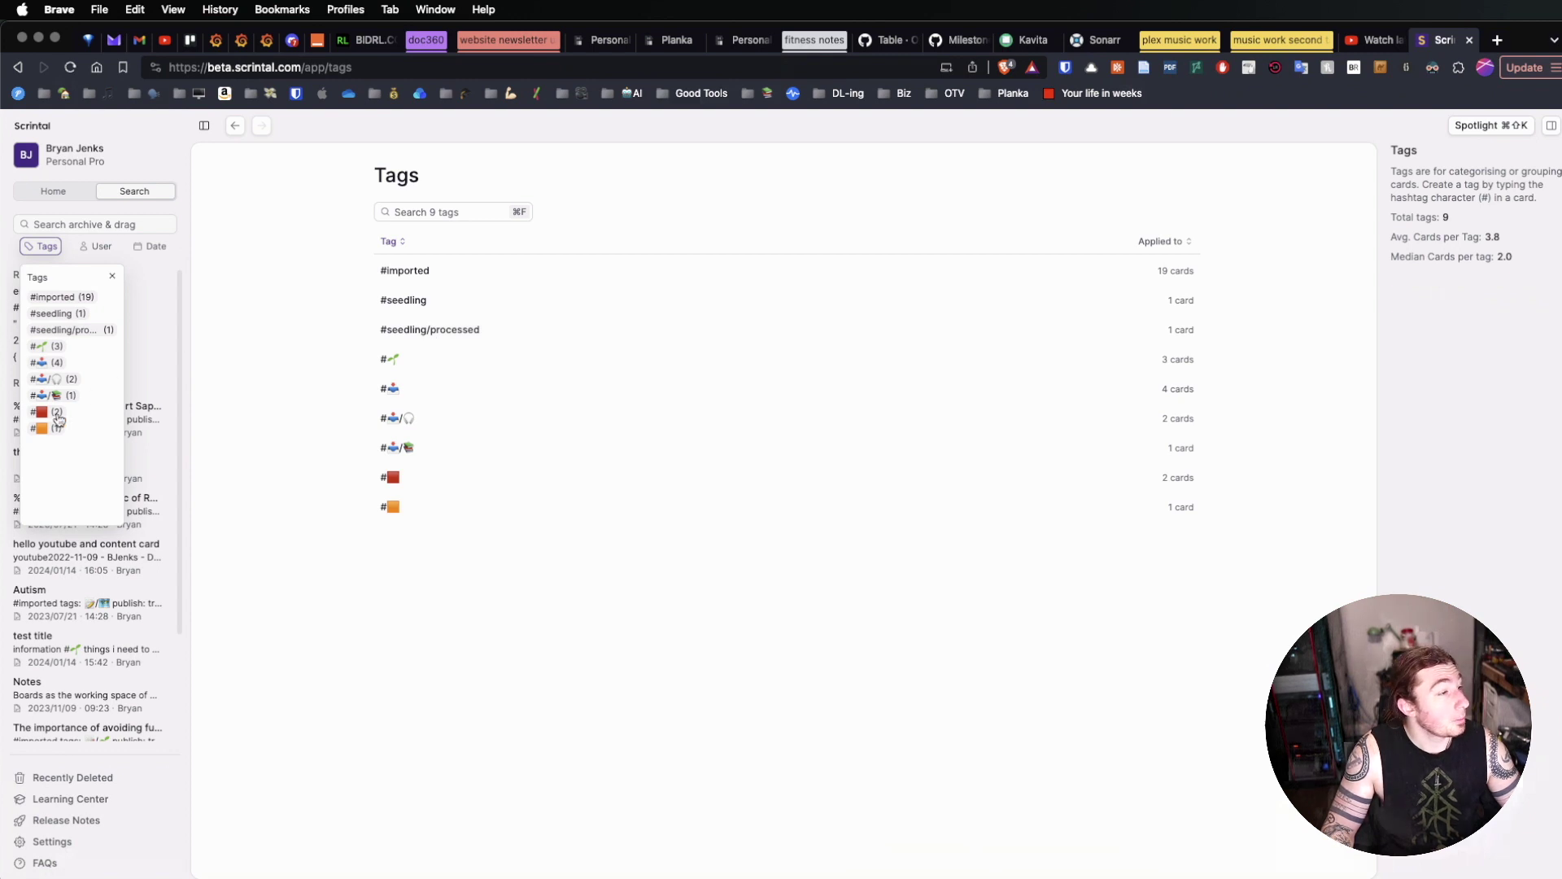
click(59, 379)
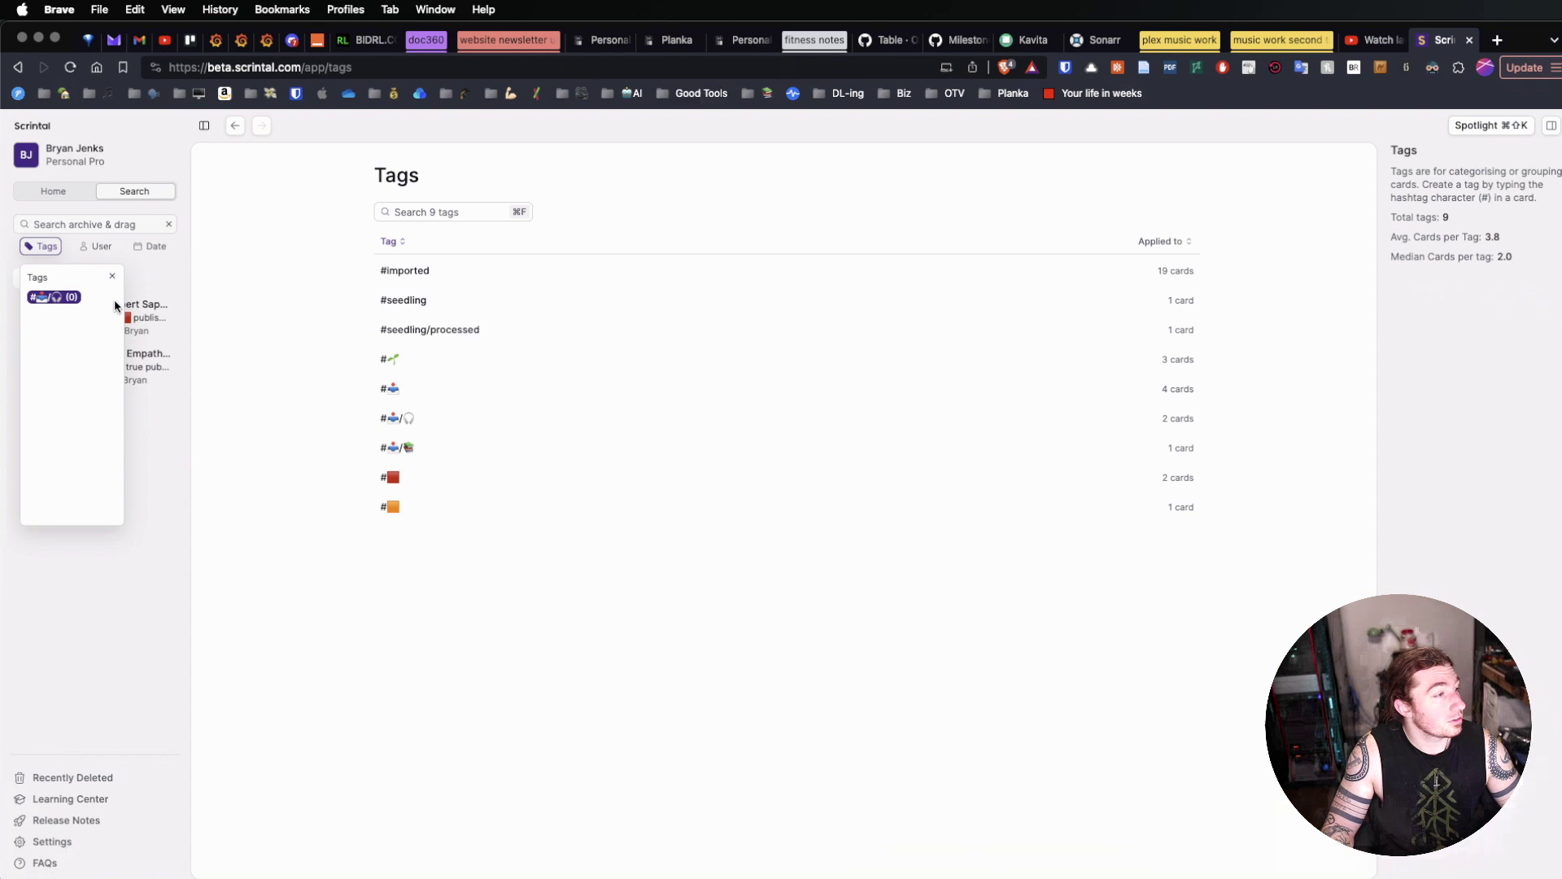
click(135, 445)
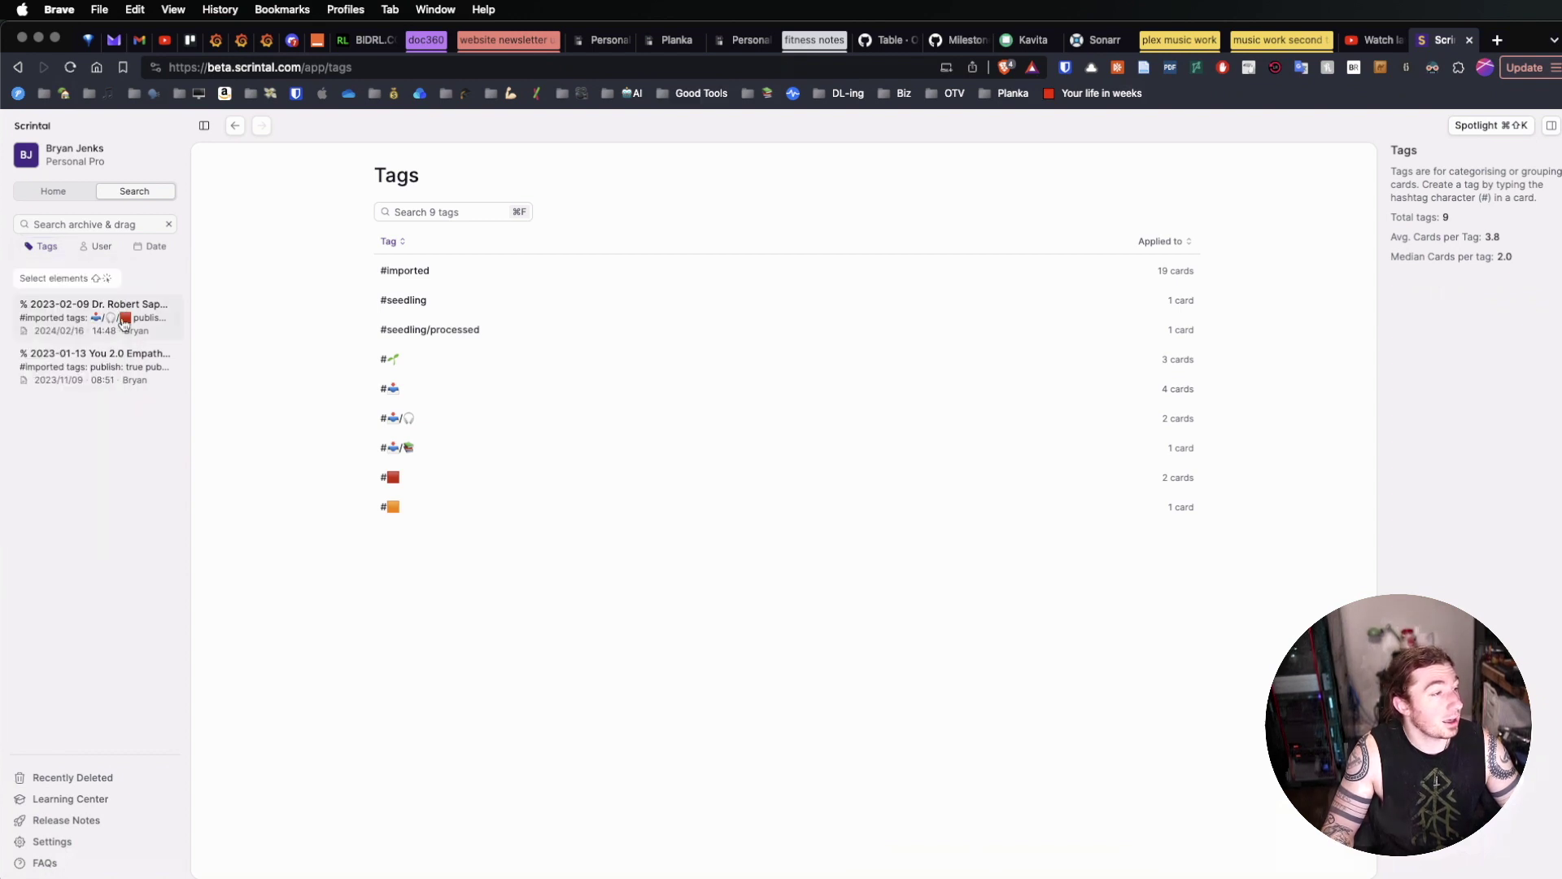
Step: Preview the Sapolsky card from the archive and place the cursor after its #🟥 tag line
click(70, 322)
scroll(329, 457, down, 5)
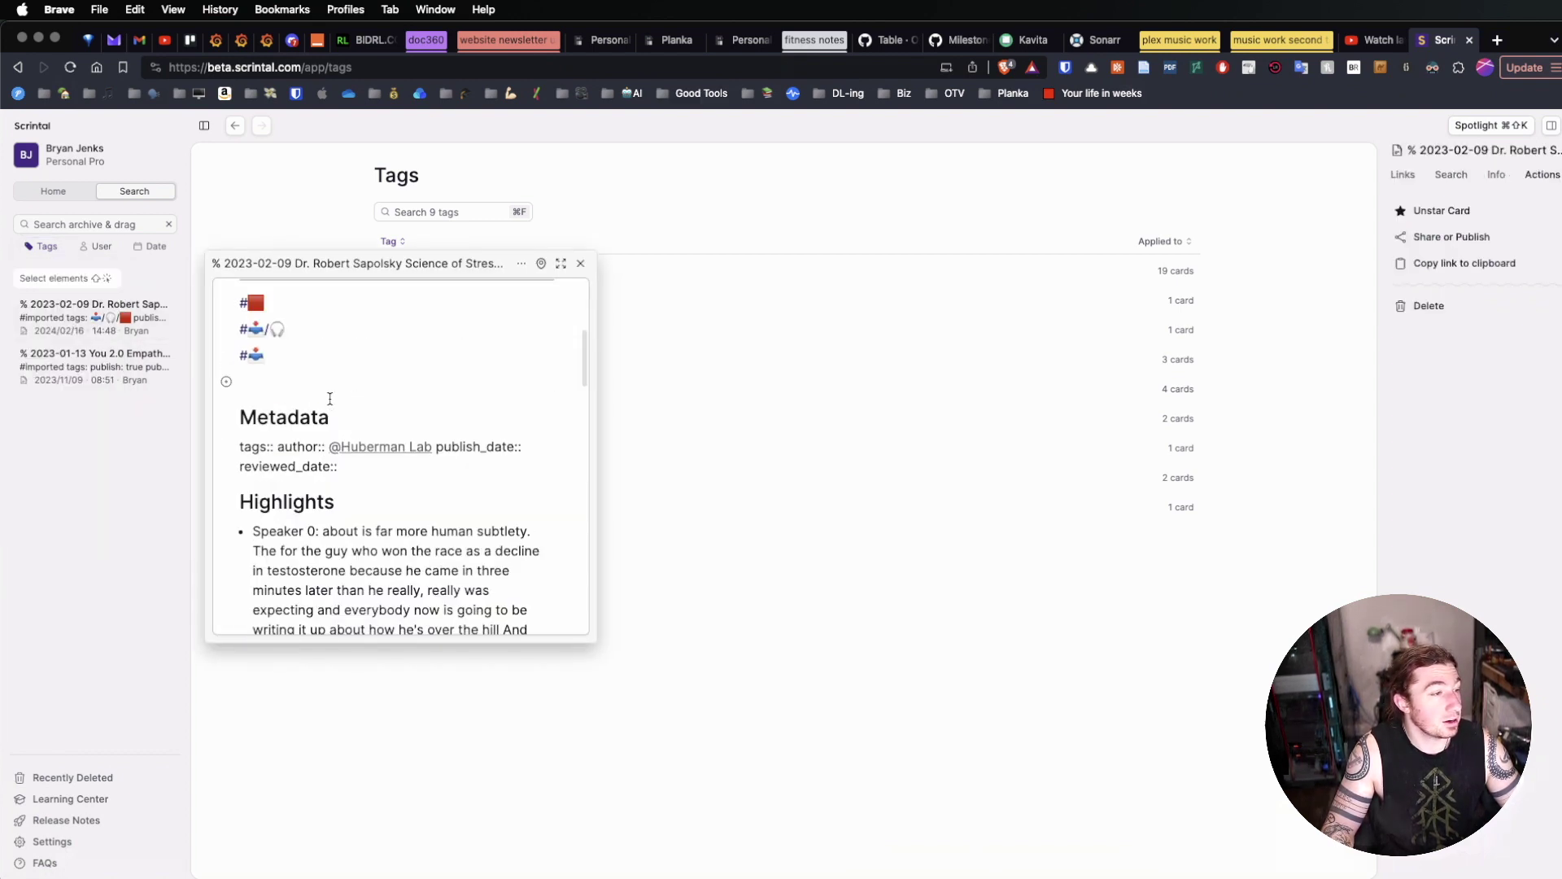
scroll(302, 348, up, 1)
drag(293, 340, 222, 339)
click(384, 316)
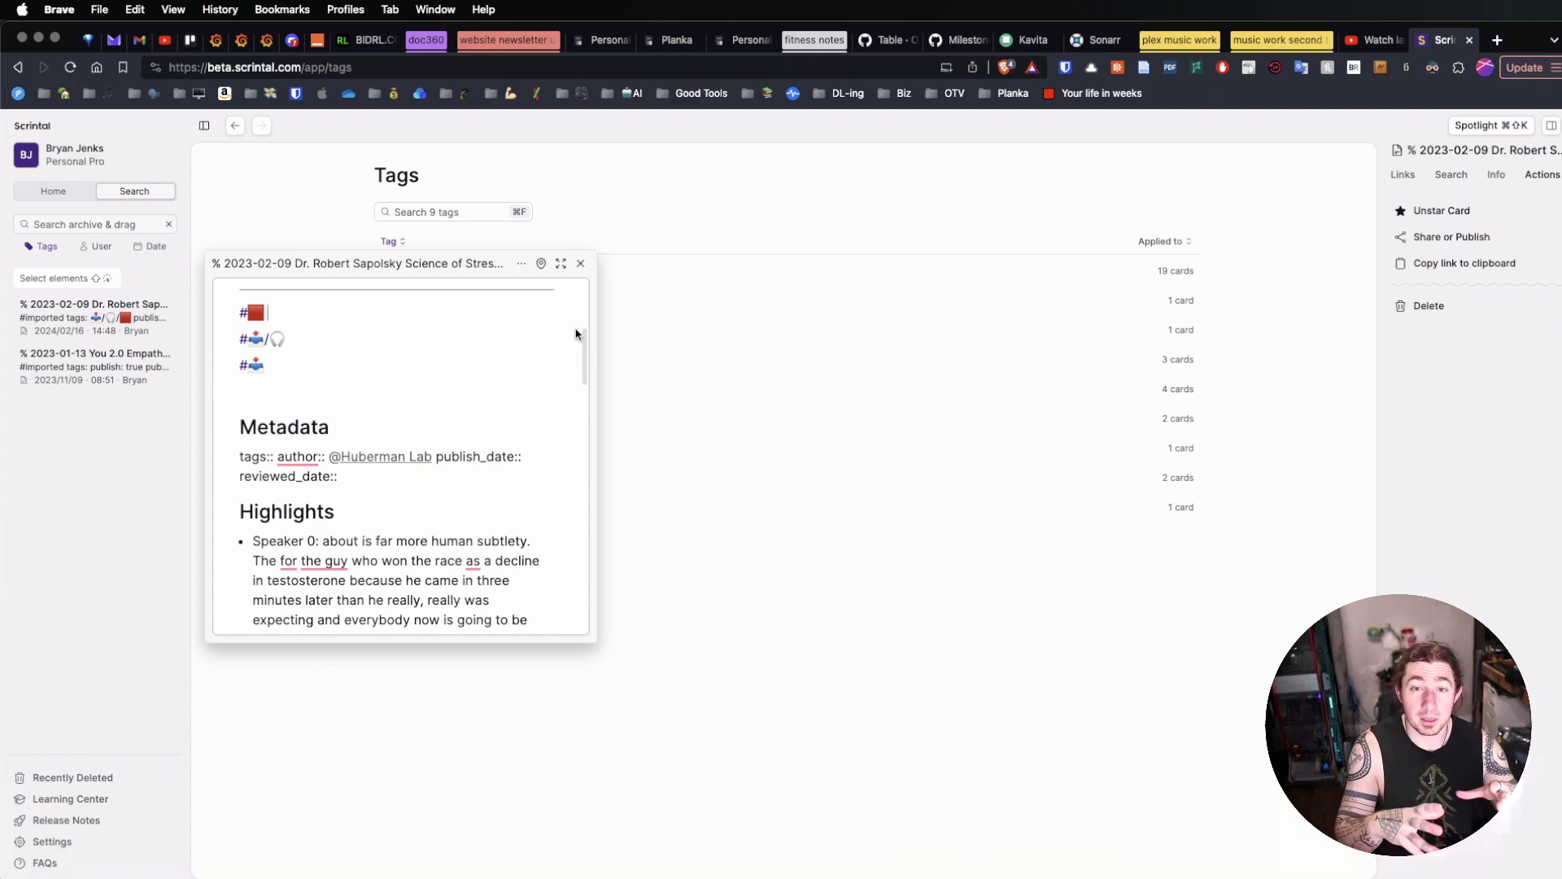
Step: Open the Sapolsky card full-page and add a line 'sdfkjgsldfkjglk' above the Metadata heading
click(561, 263)
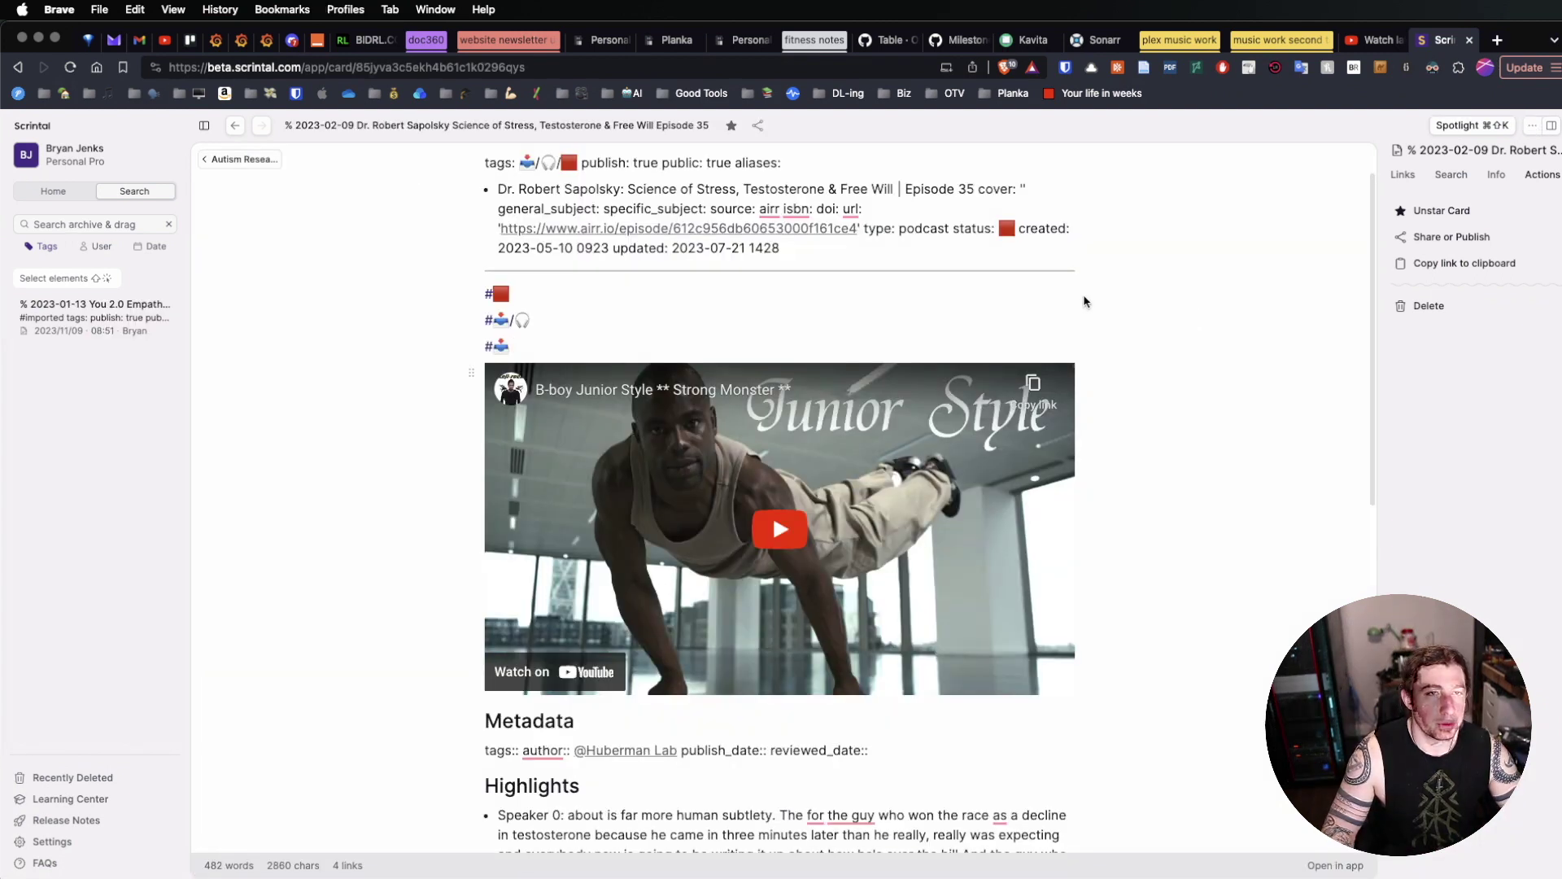
scroll(912, 380, down, 2)
scroll(911, 380, down, 1)
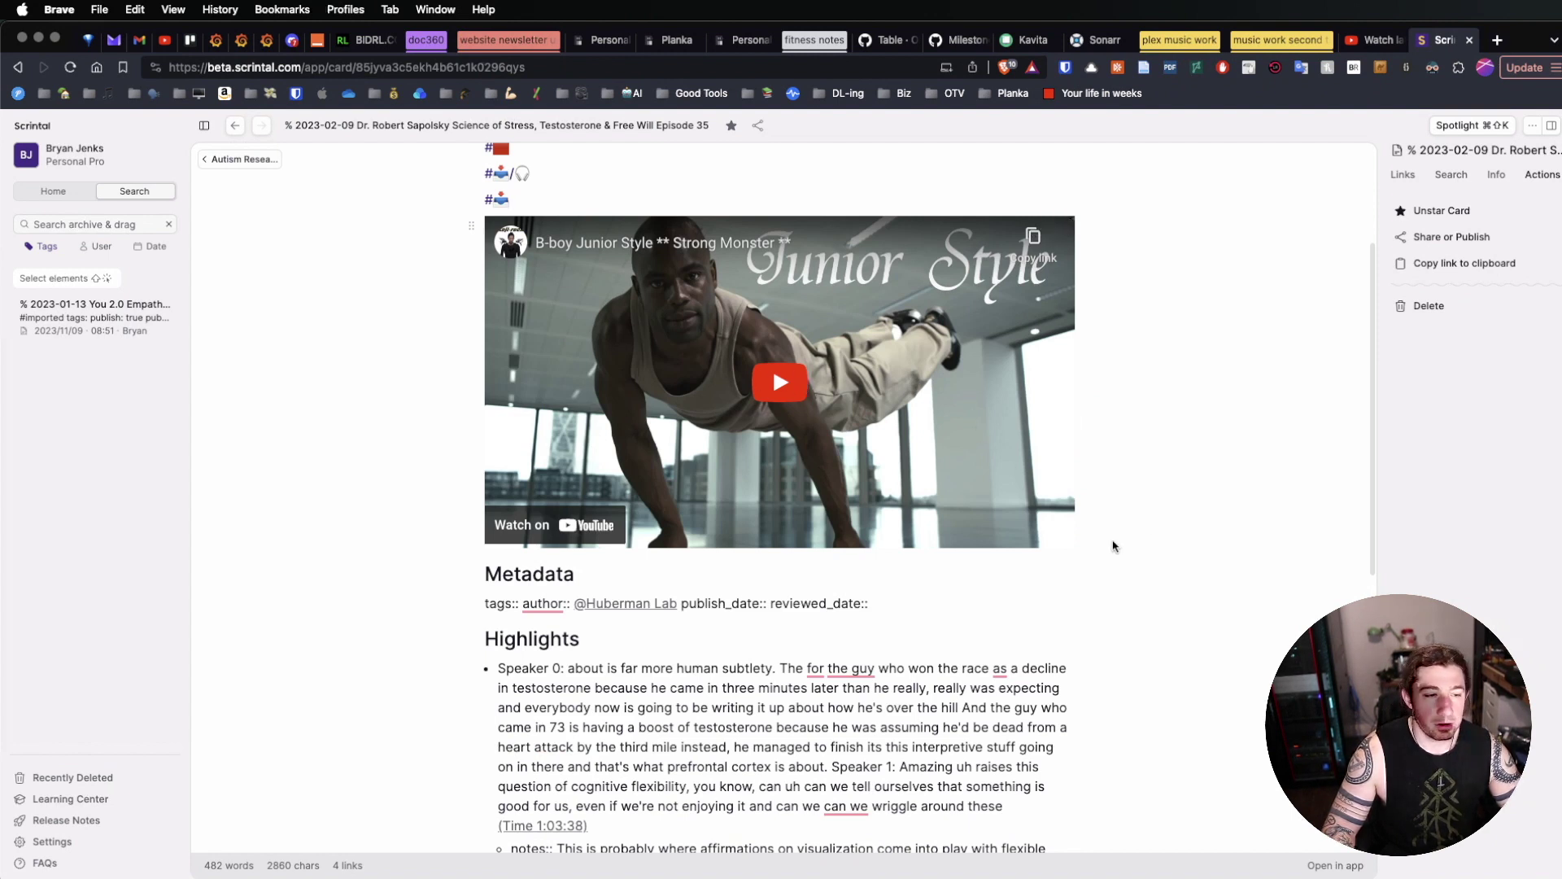
click(669, 565)
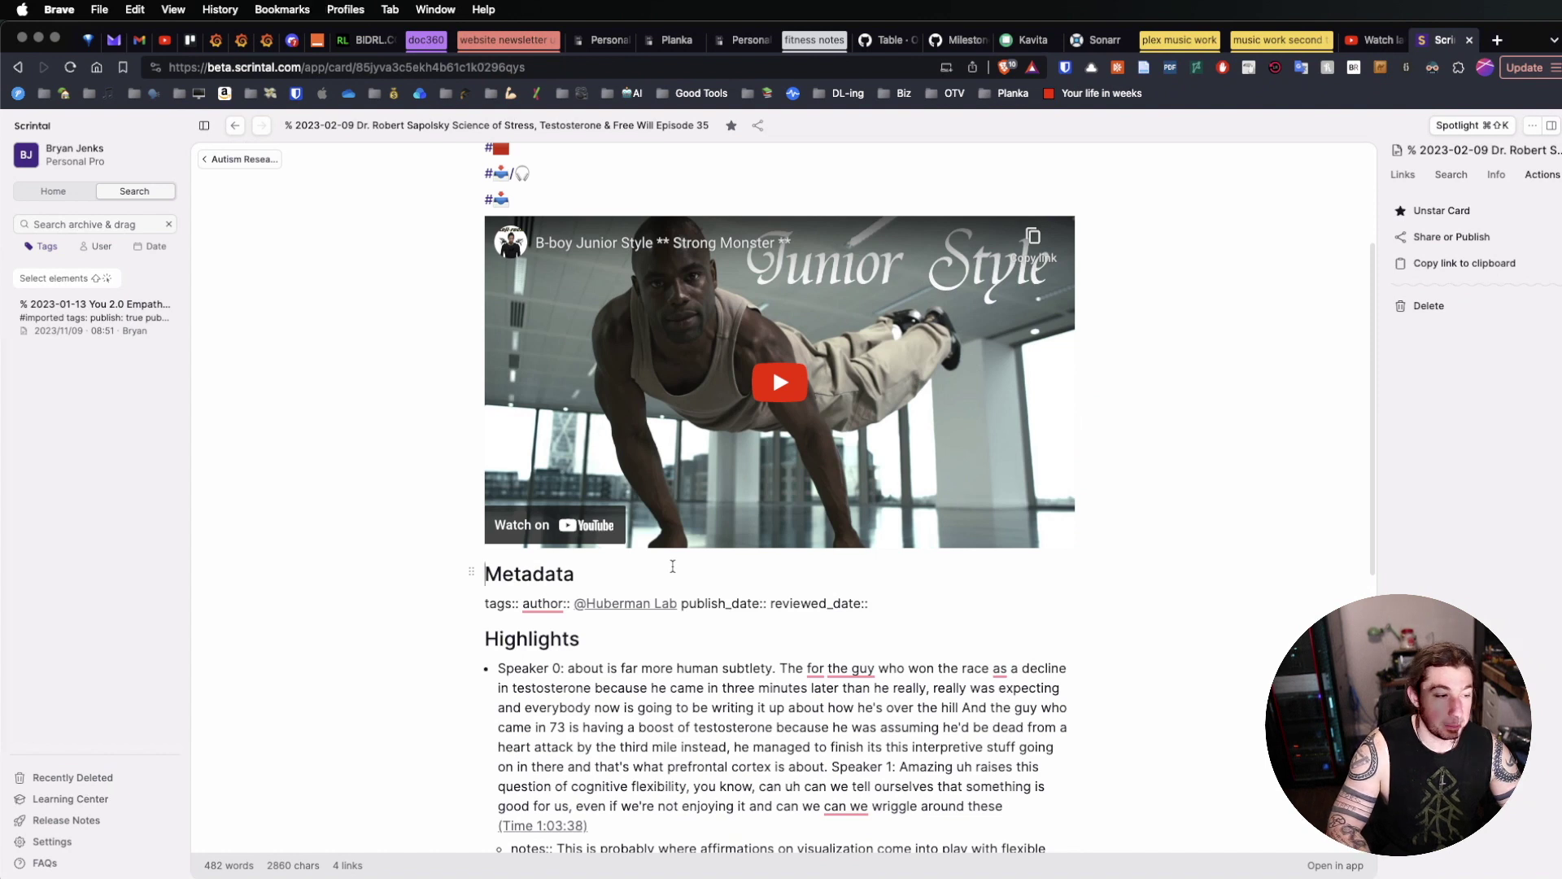
key(Return)
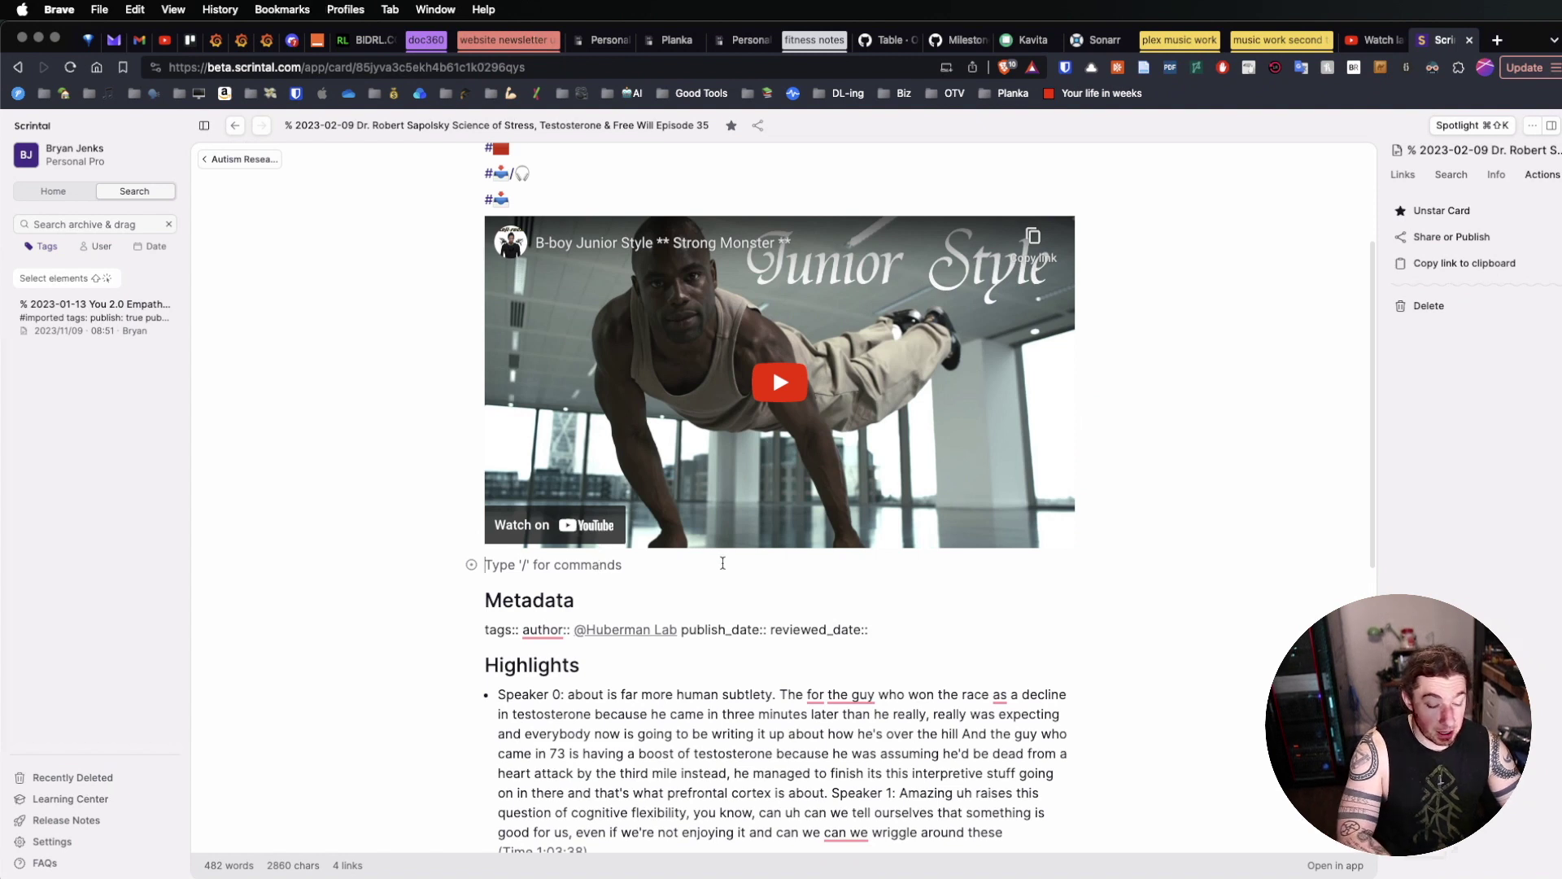
text(sdfkjgsldfkjglk)
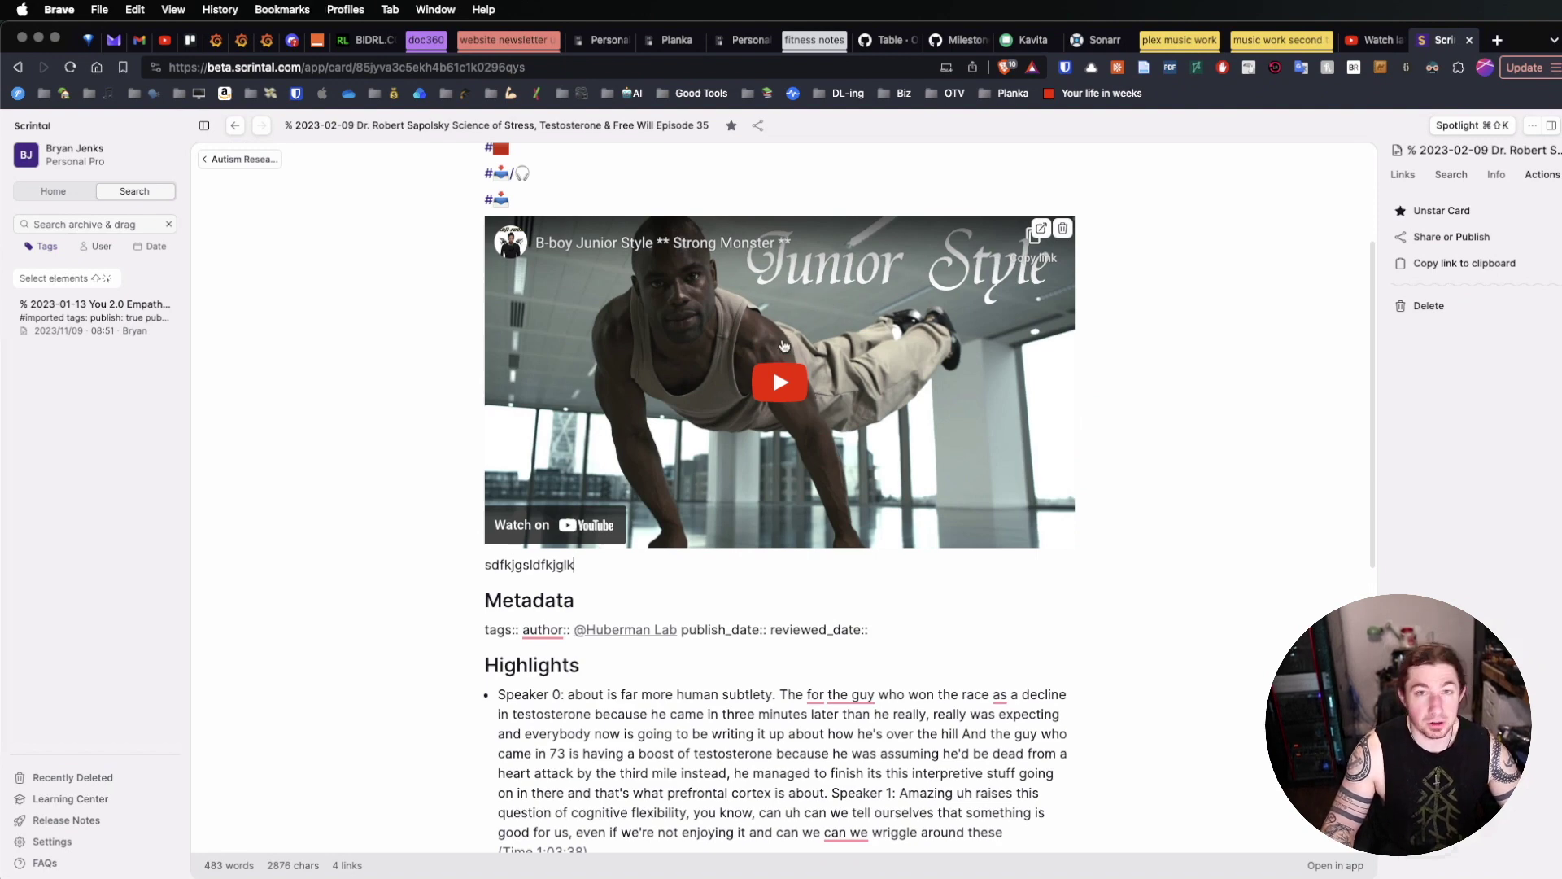
scroll(1077, 365, down, 5)
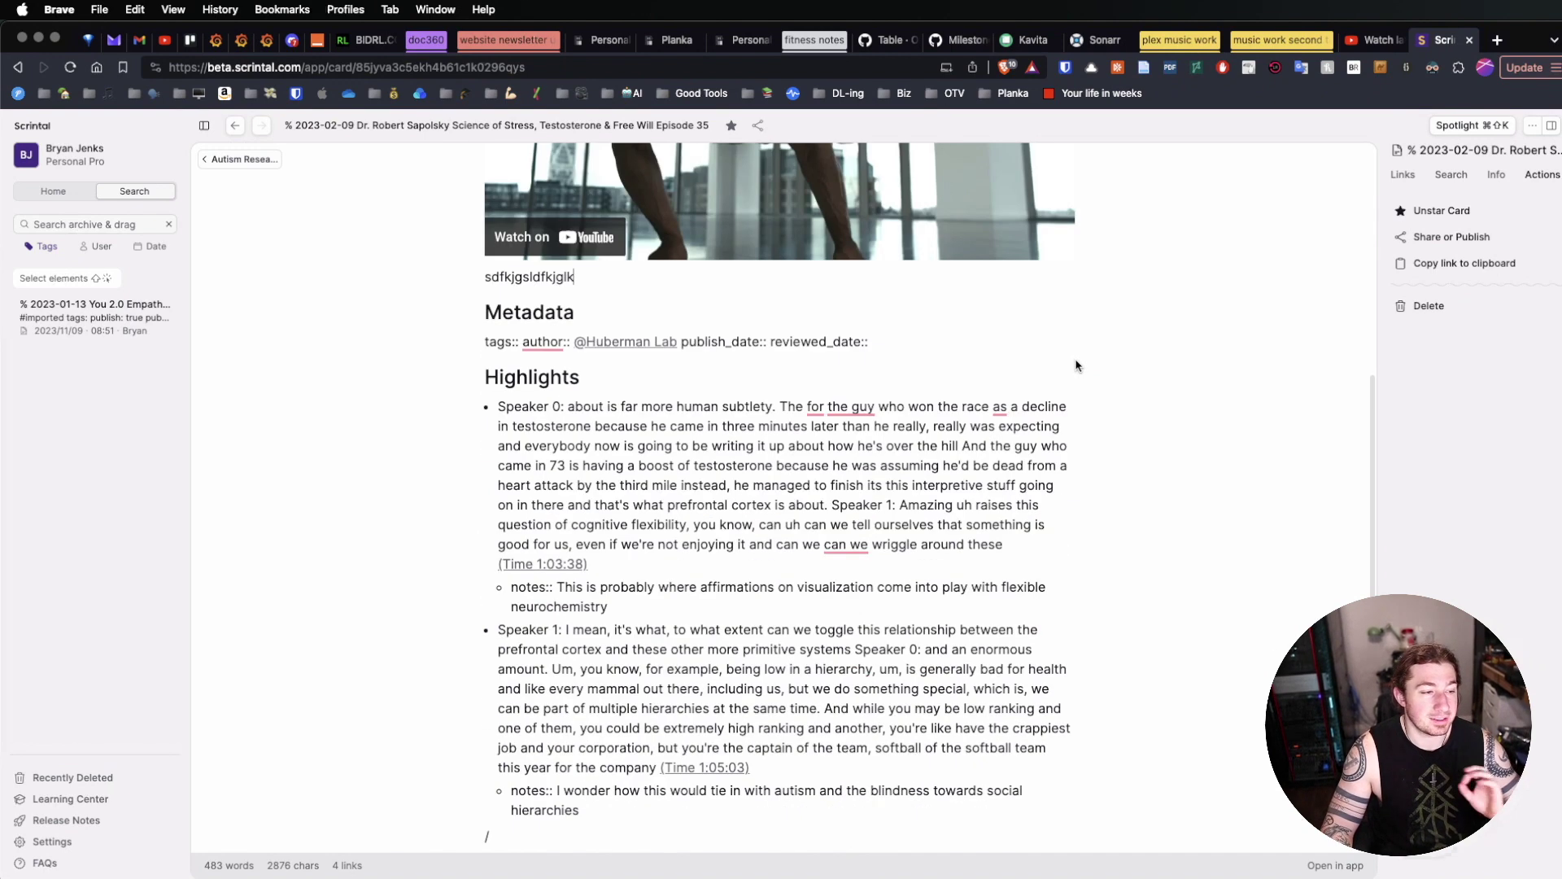
scroll(1076, 365, up, 2)
scroll(753, 471, up, 1)
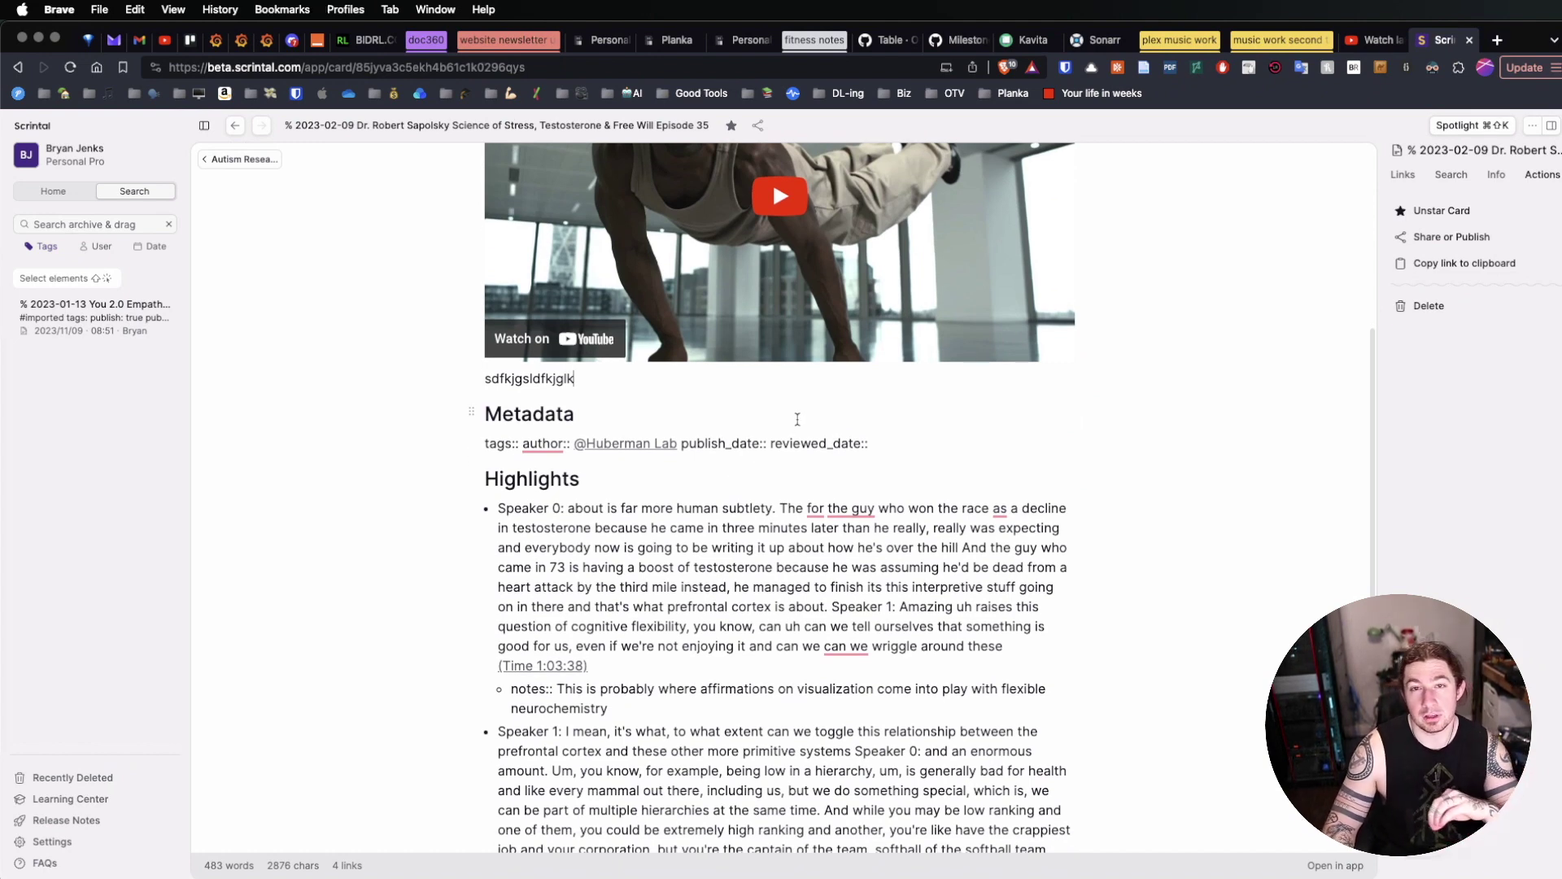
scroll(826, 440, down, 5)
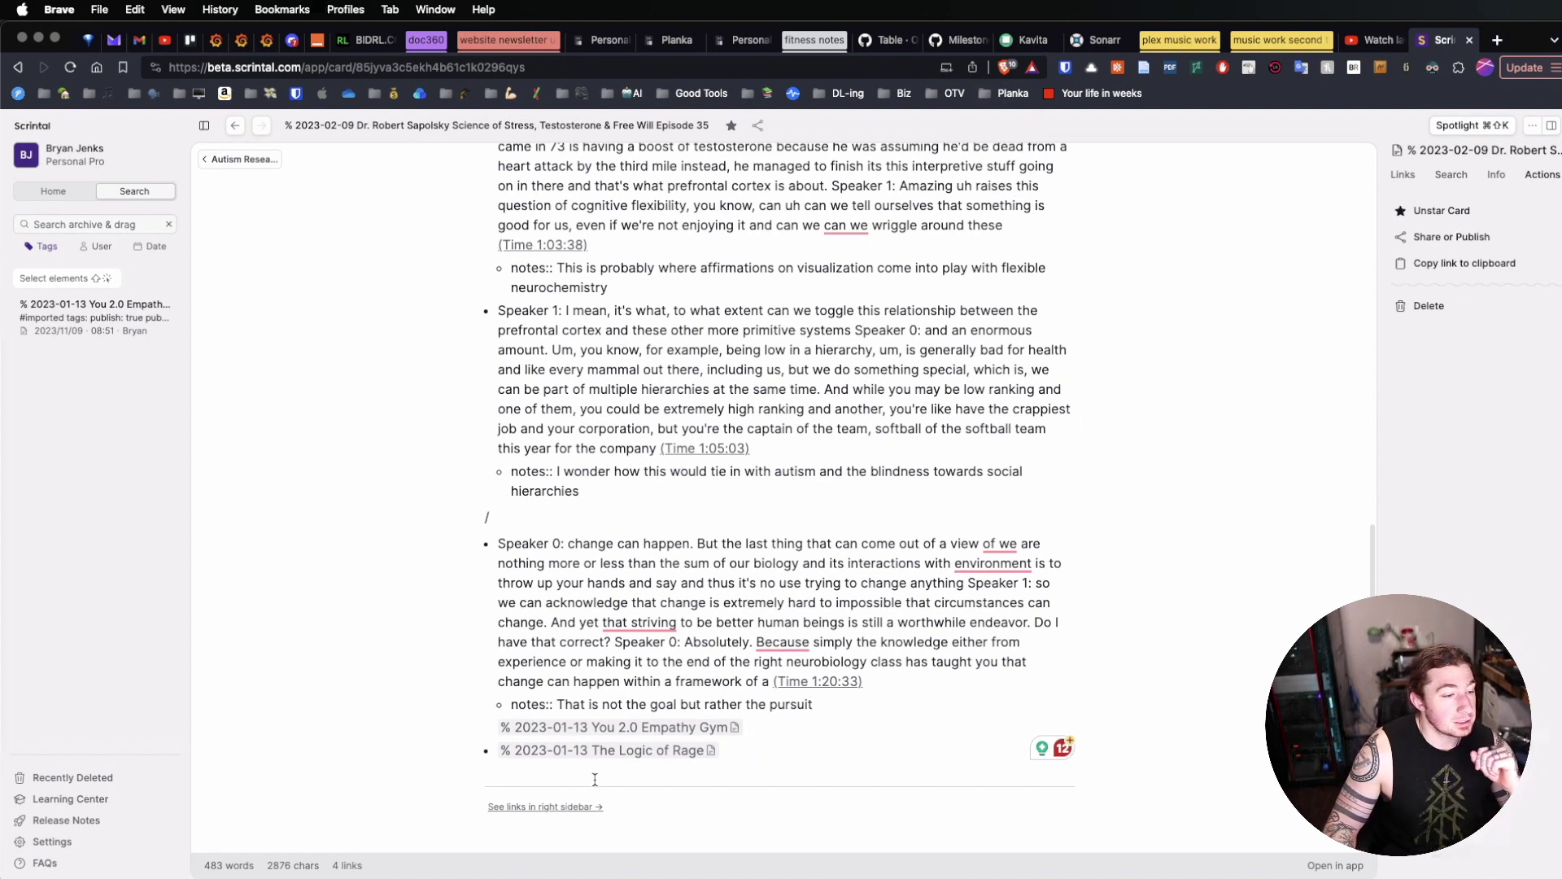
Step: Add a bullet linking new card 'this is an interesting note on this input' containing 'this is my unique thought'
key(Return)
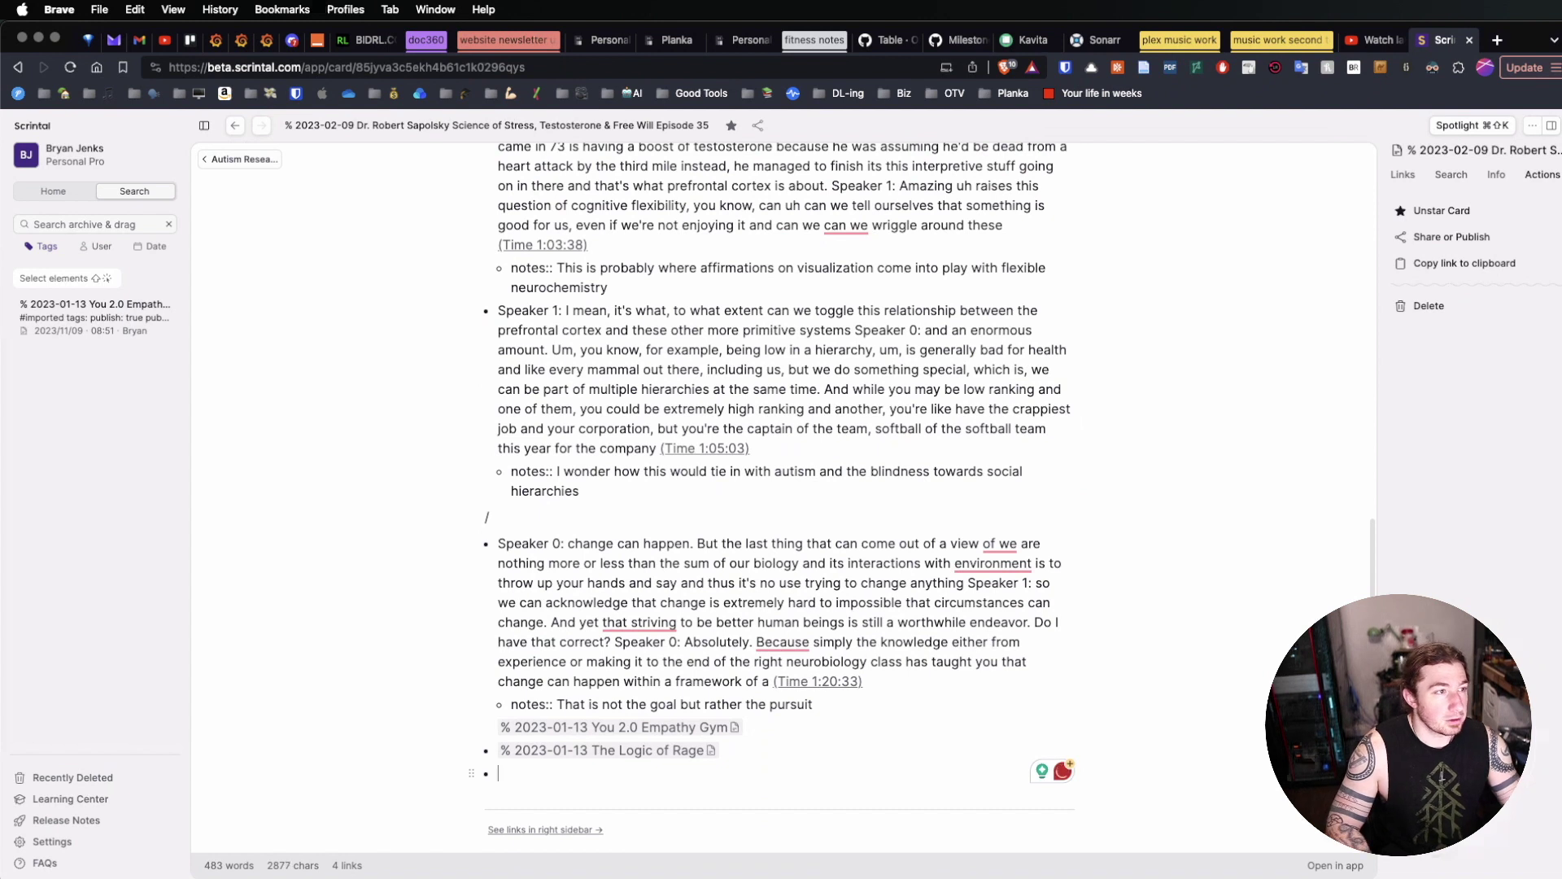
text(+)
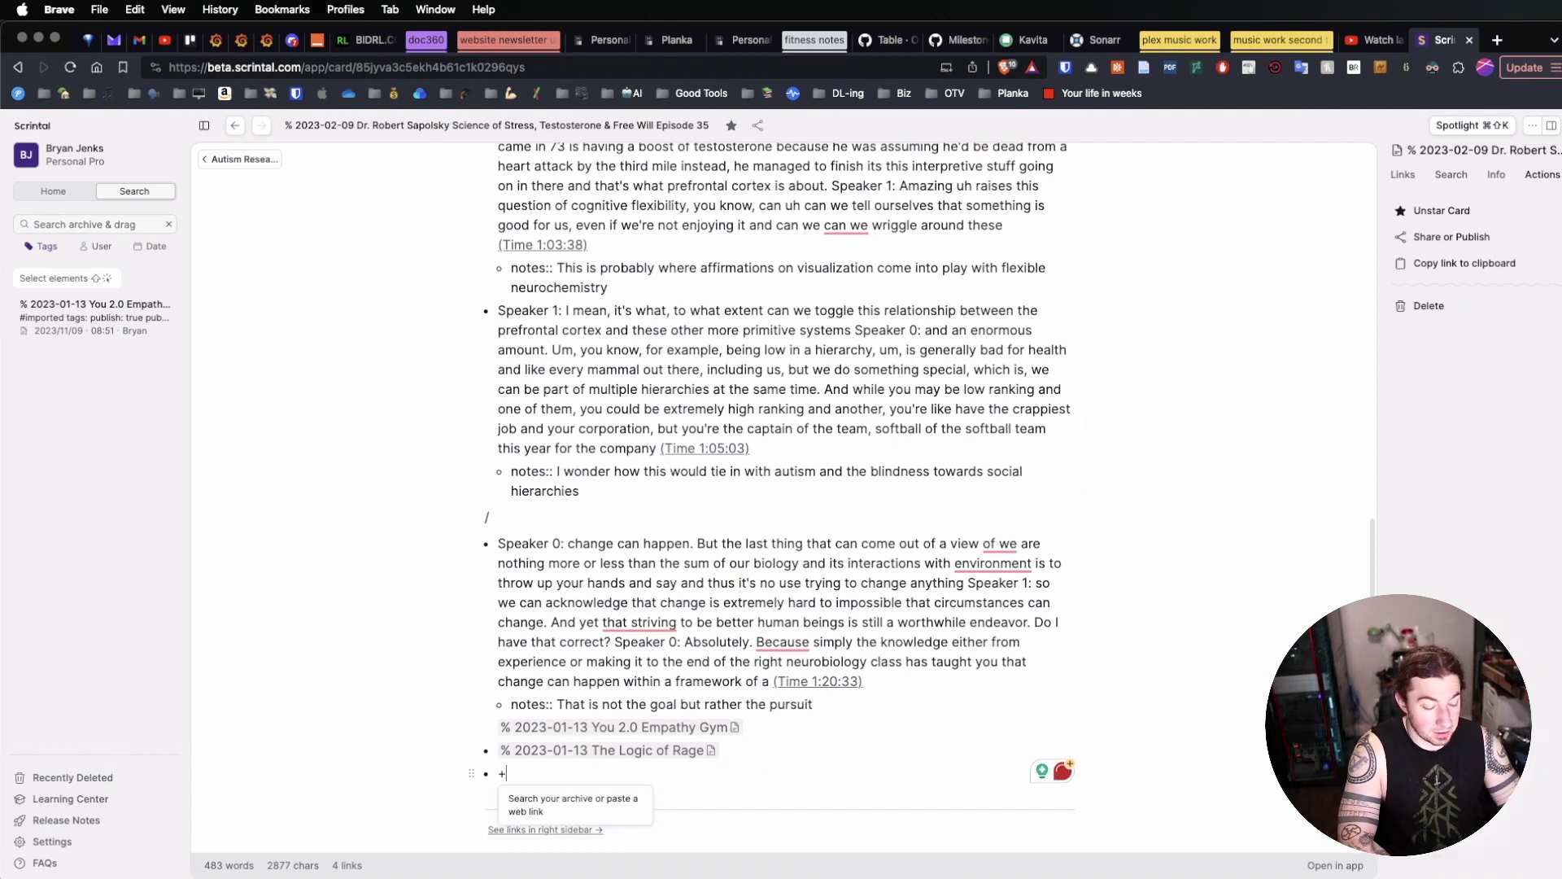
text(this is an interes)
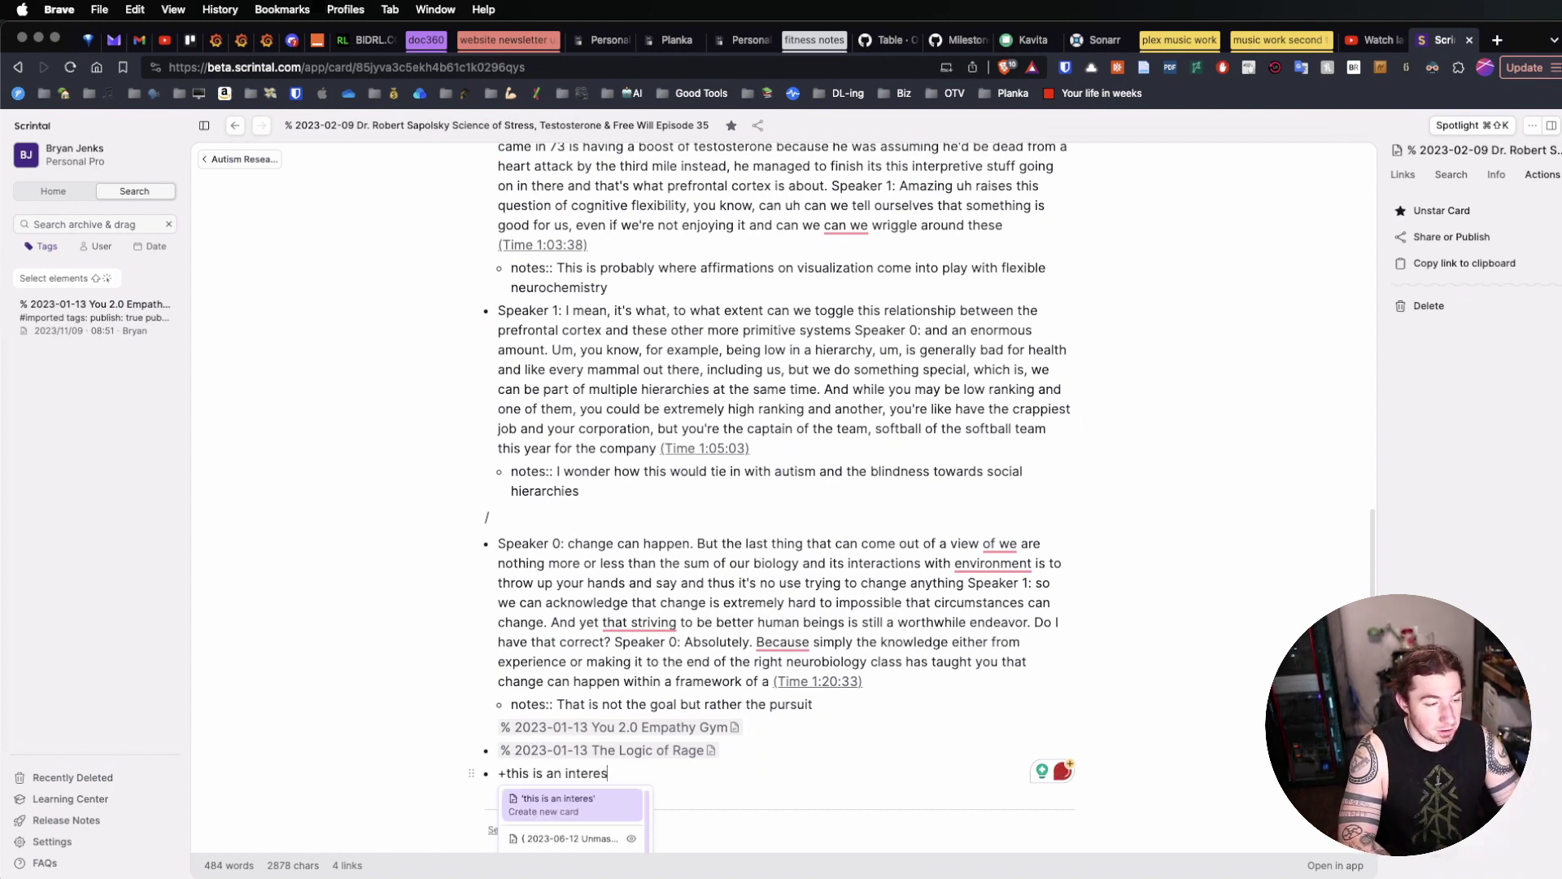
text(ting note on )
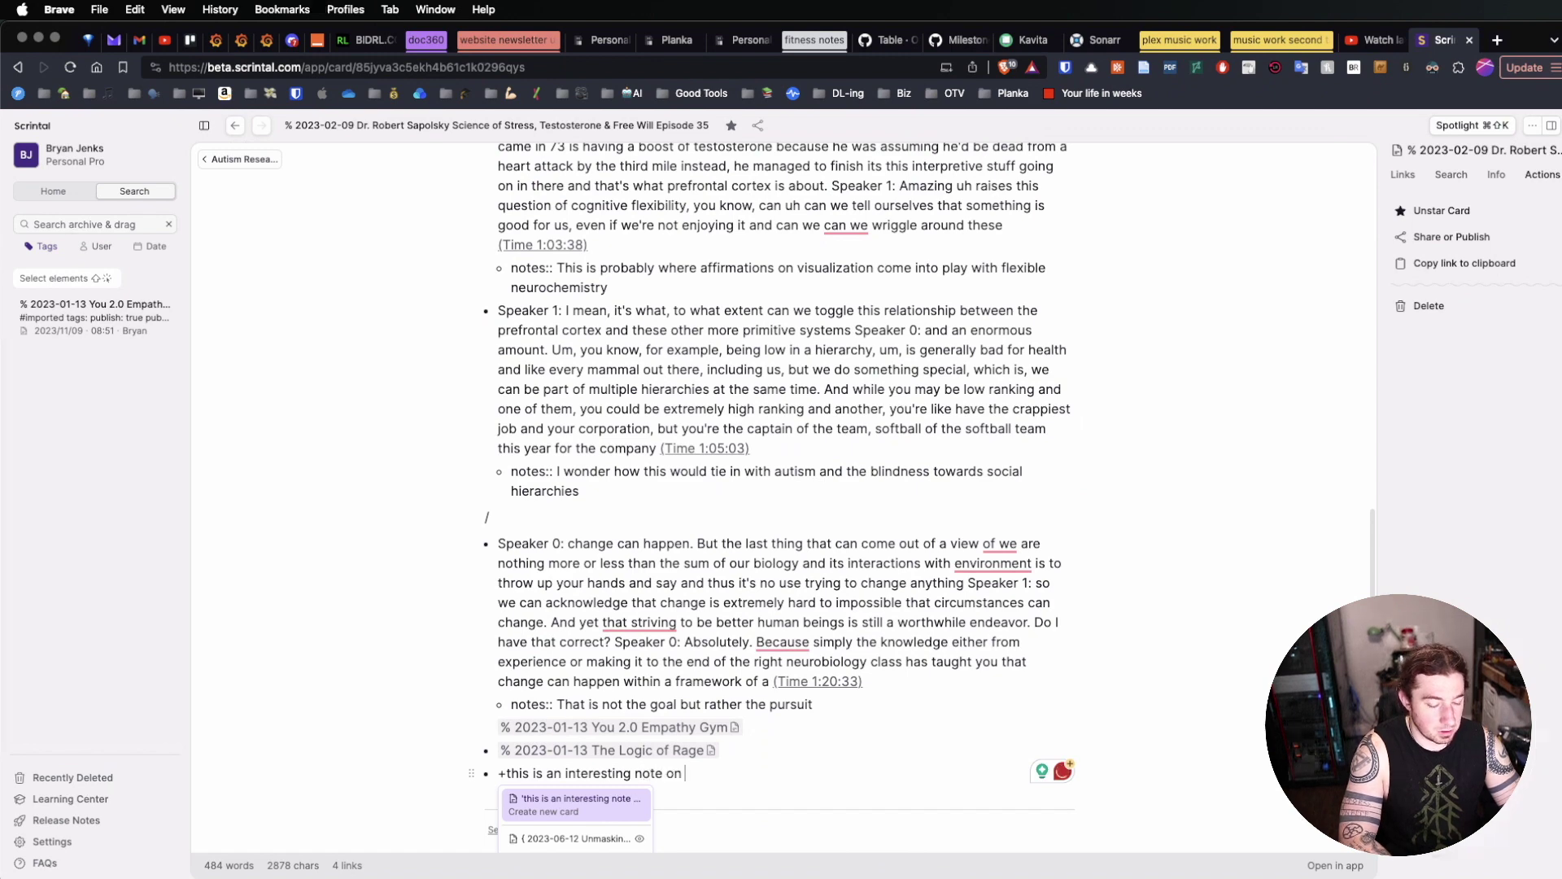
text(this input)
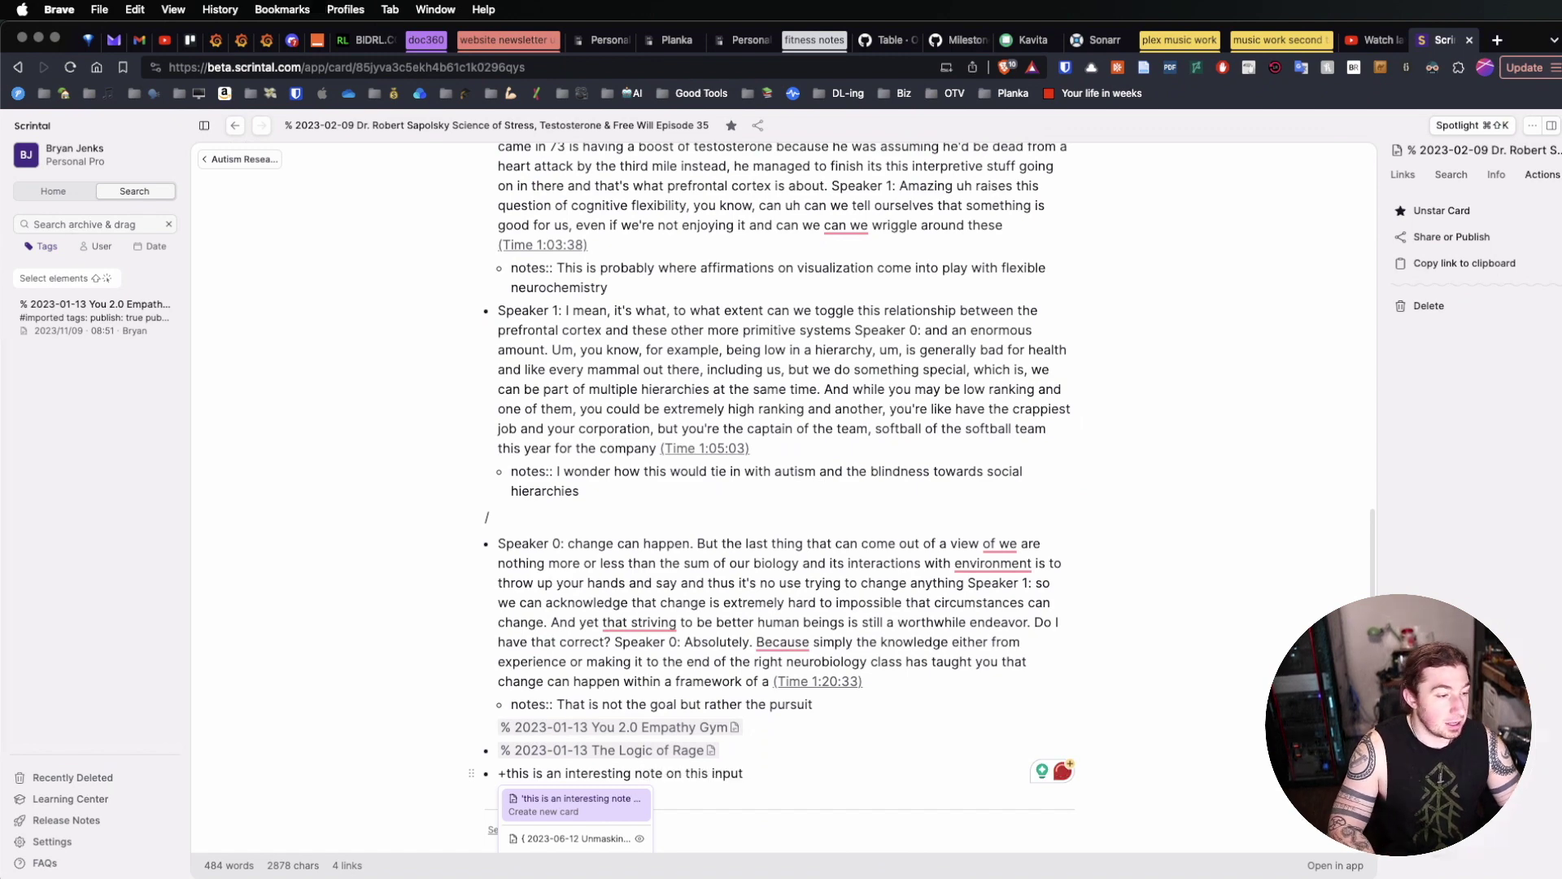
key(Return)
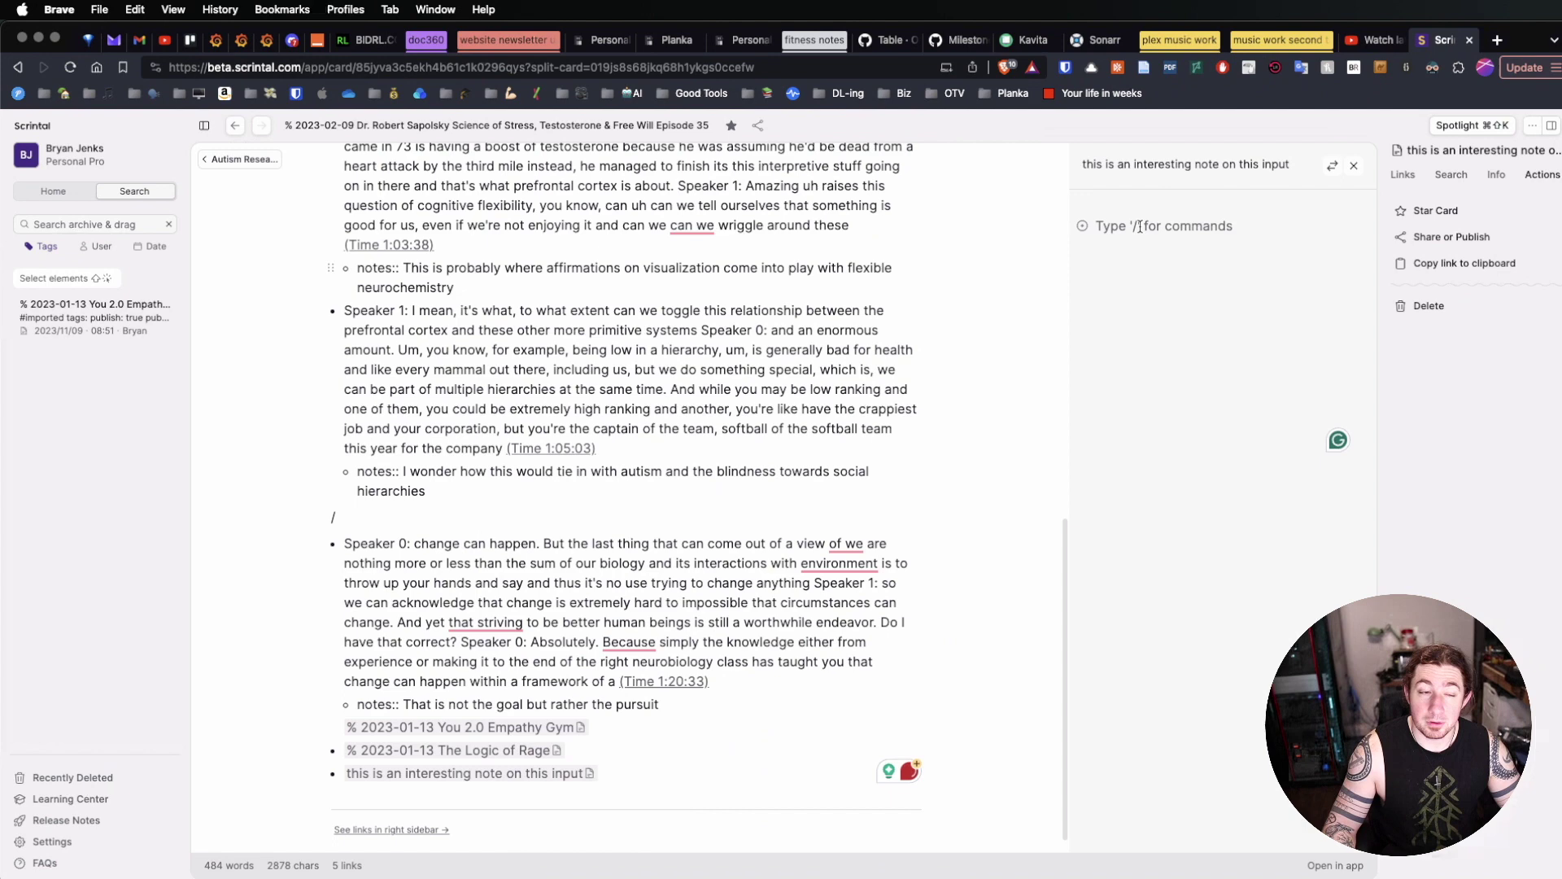
scroll(928, 341, up, 20)
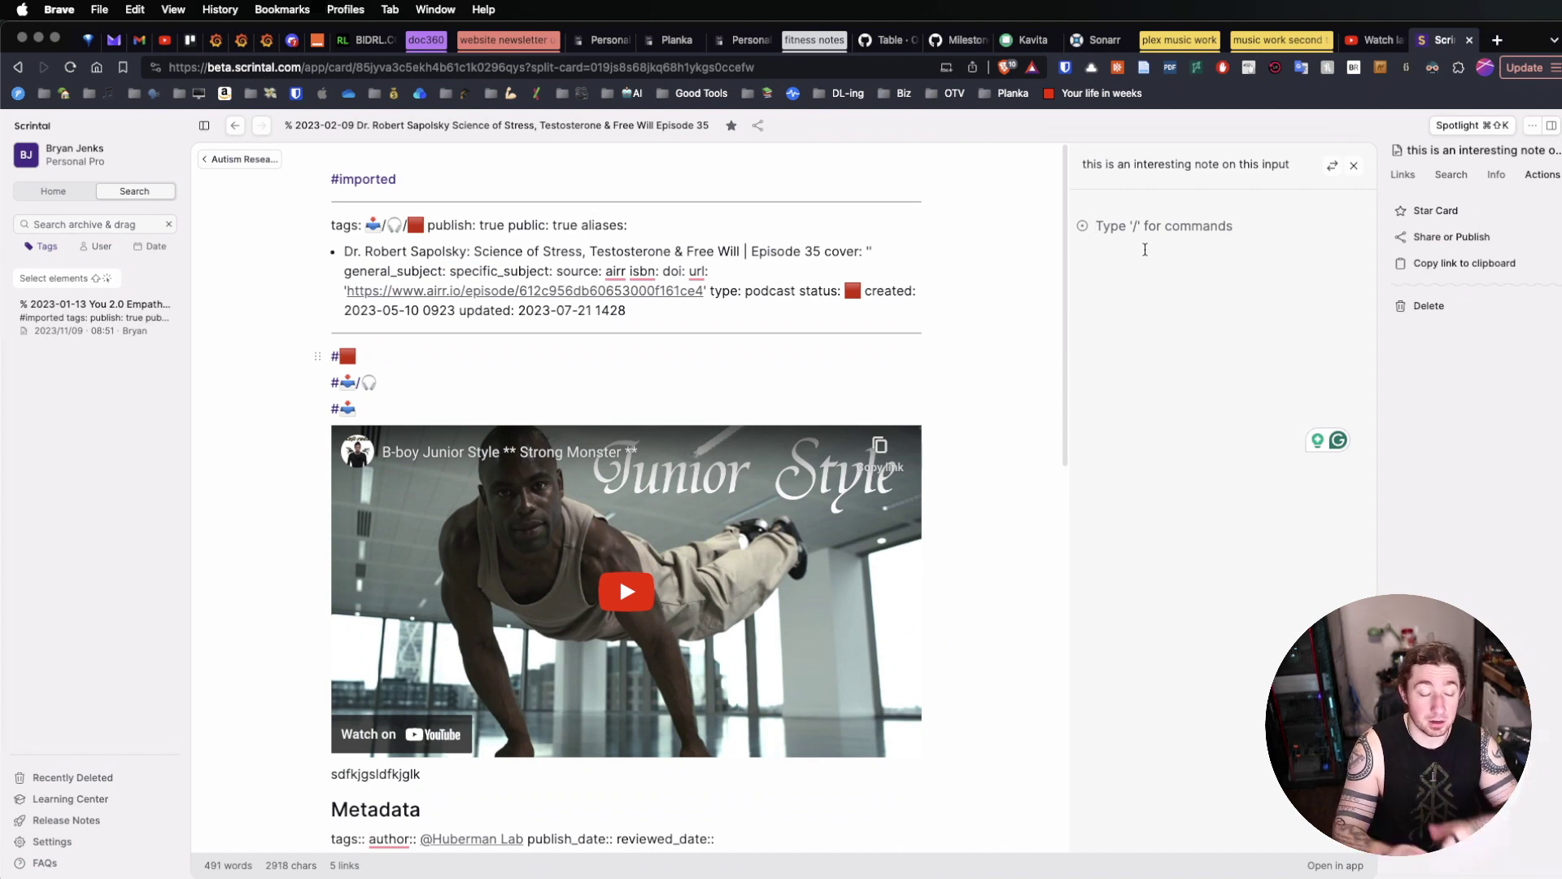
text(this is my un)
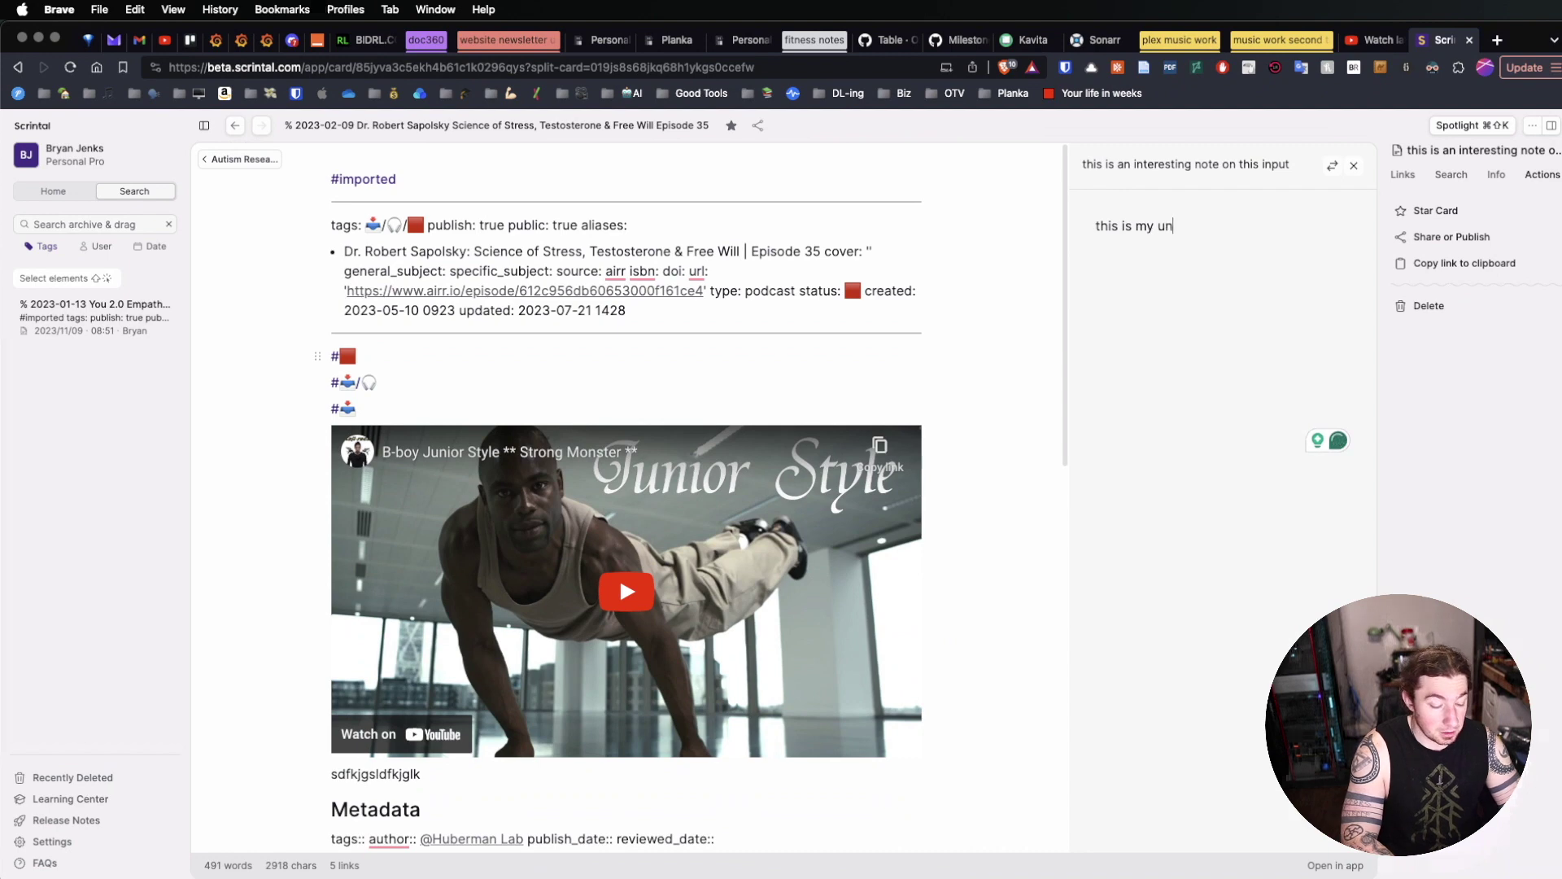
text(ique thought)
key(Return)
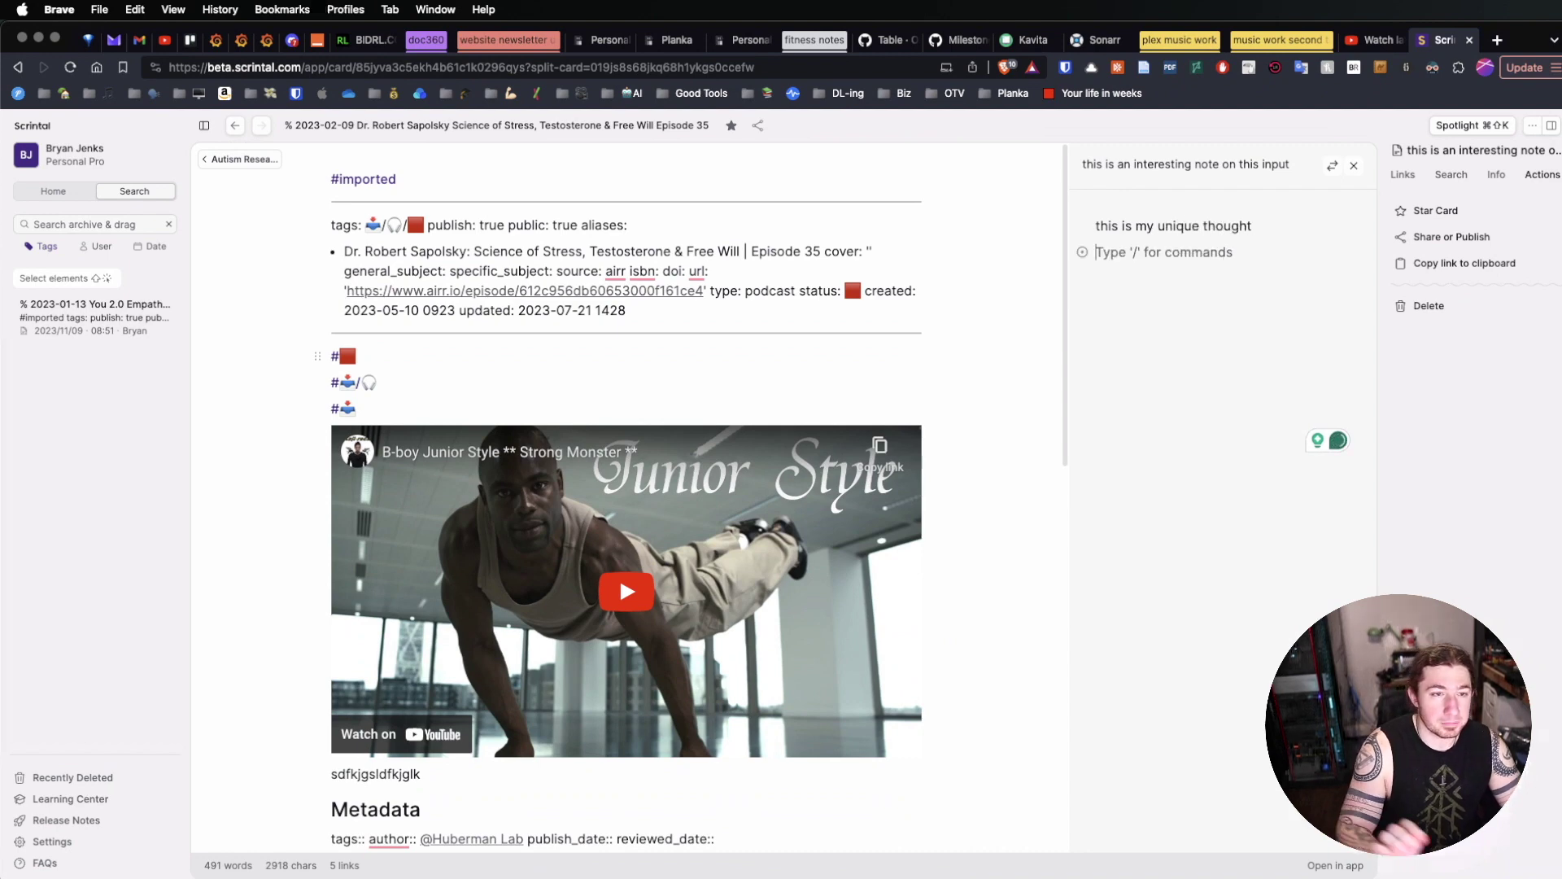
Step: Close the new note's side panel, return to the Autism Research board and zoom out
click(1354, 165)
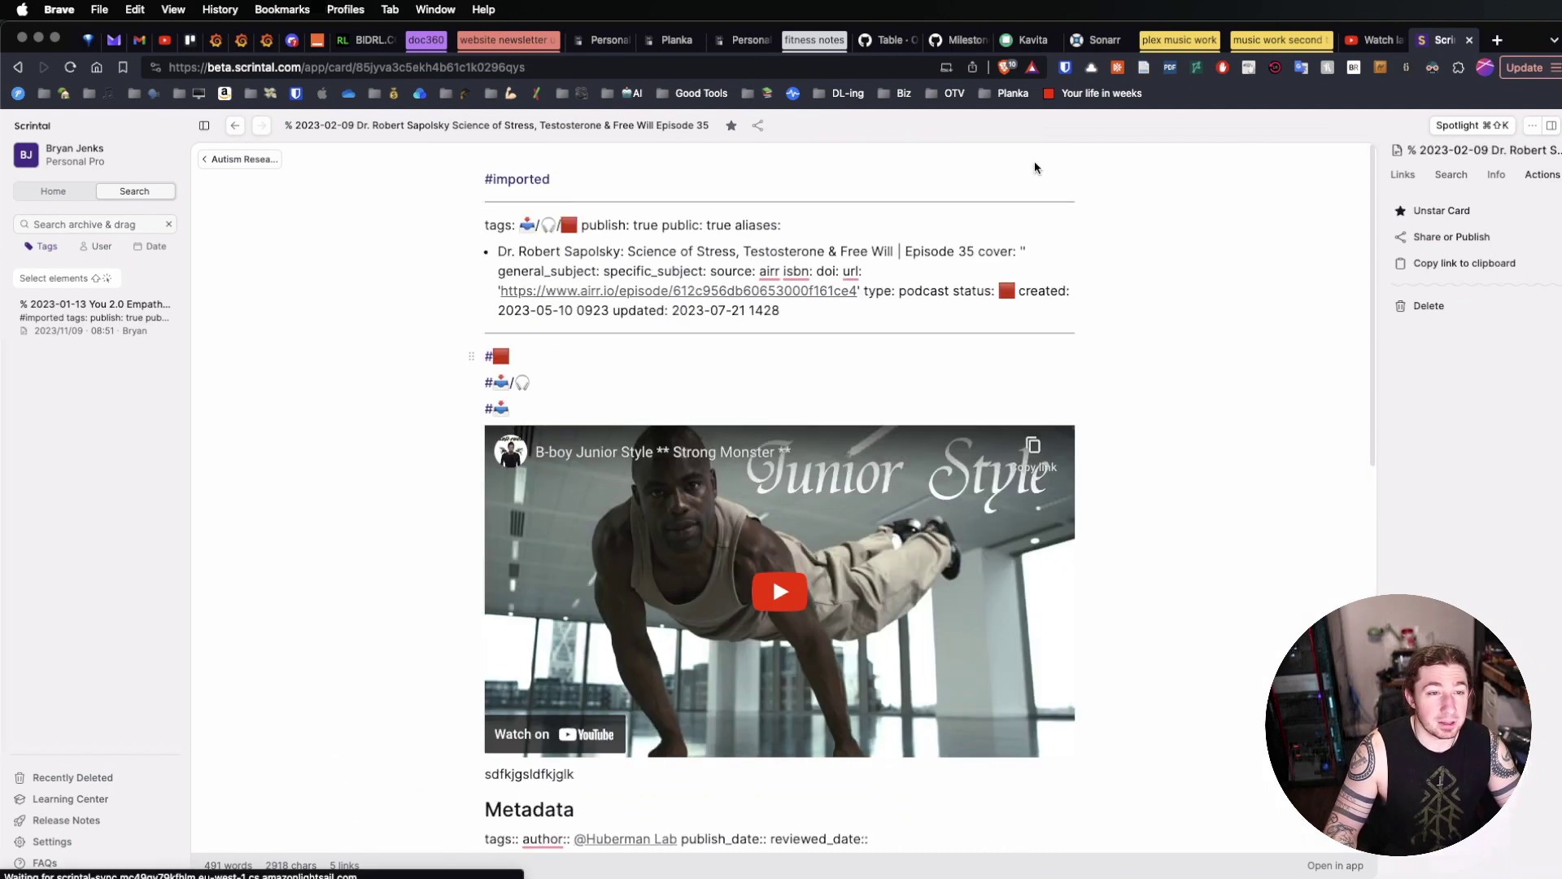
mouse_move(646, 749)
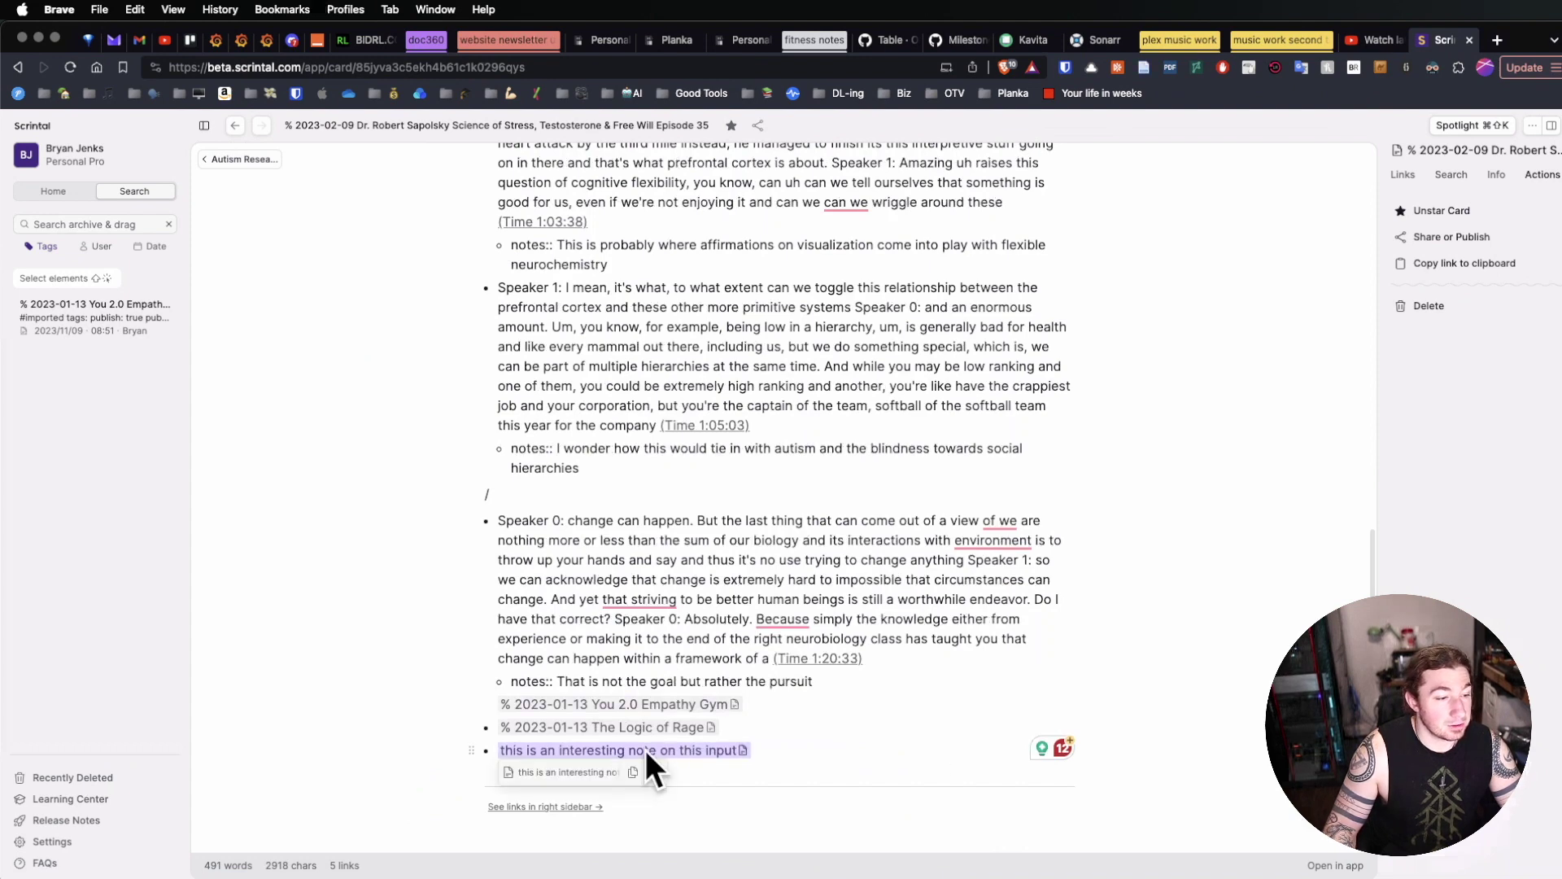
click(241, 158)
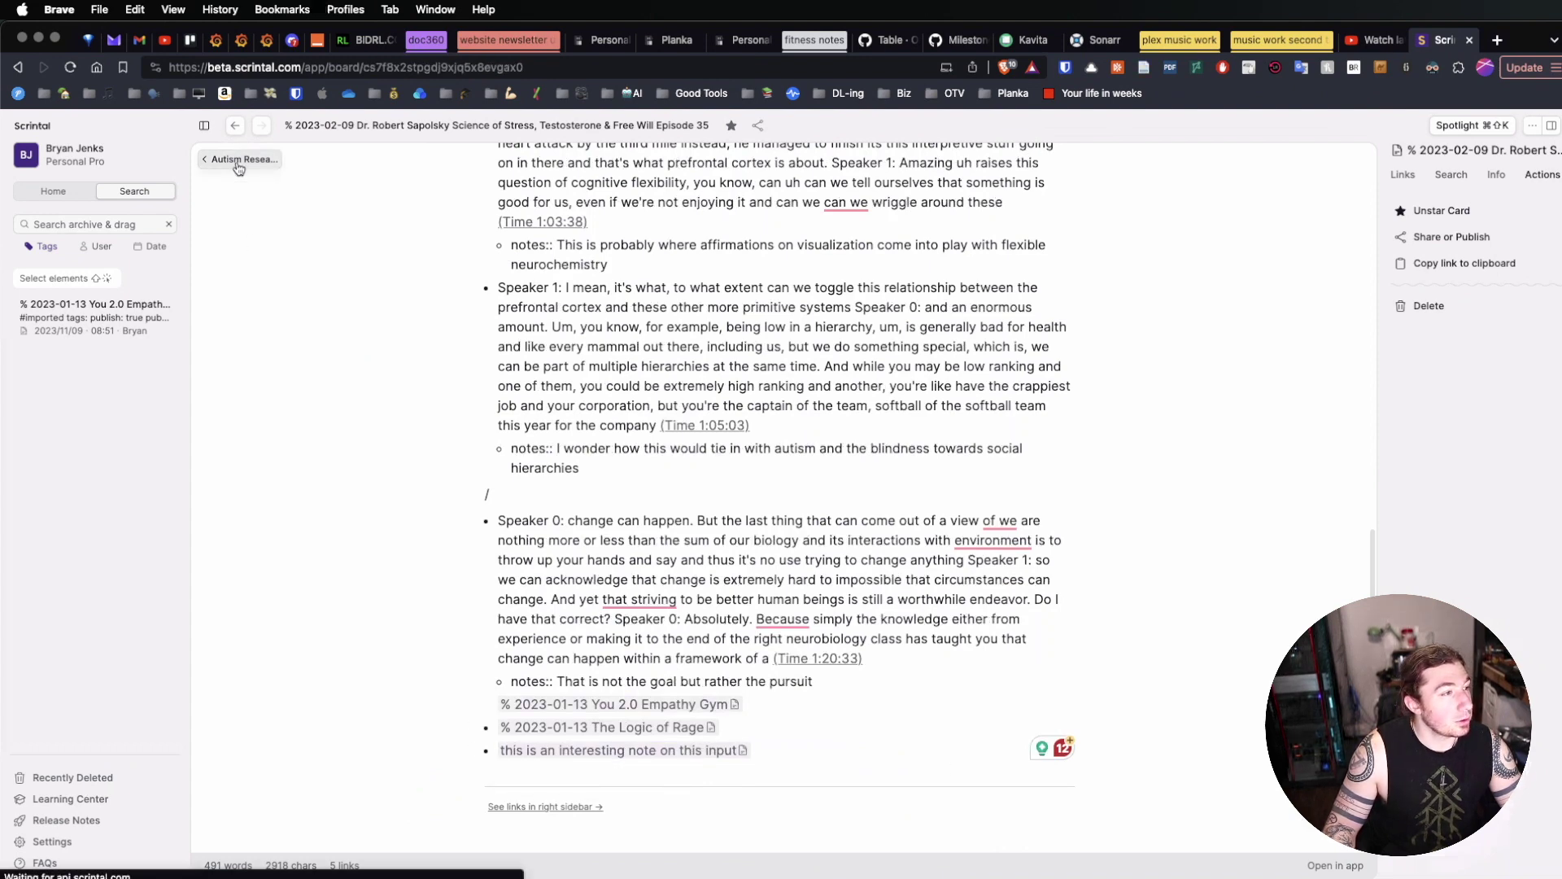
scroll(1023, 433, down, 5)
scroll(1023, 431, up, 5)
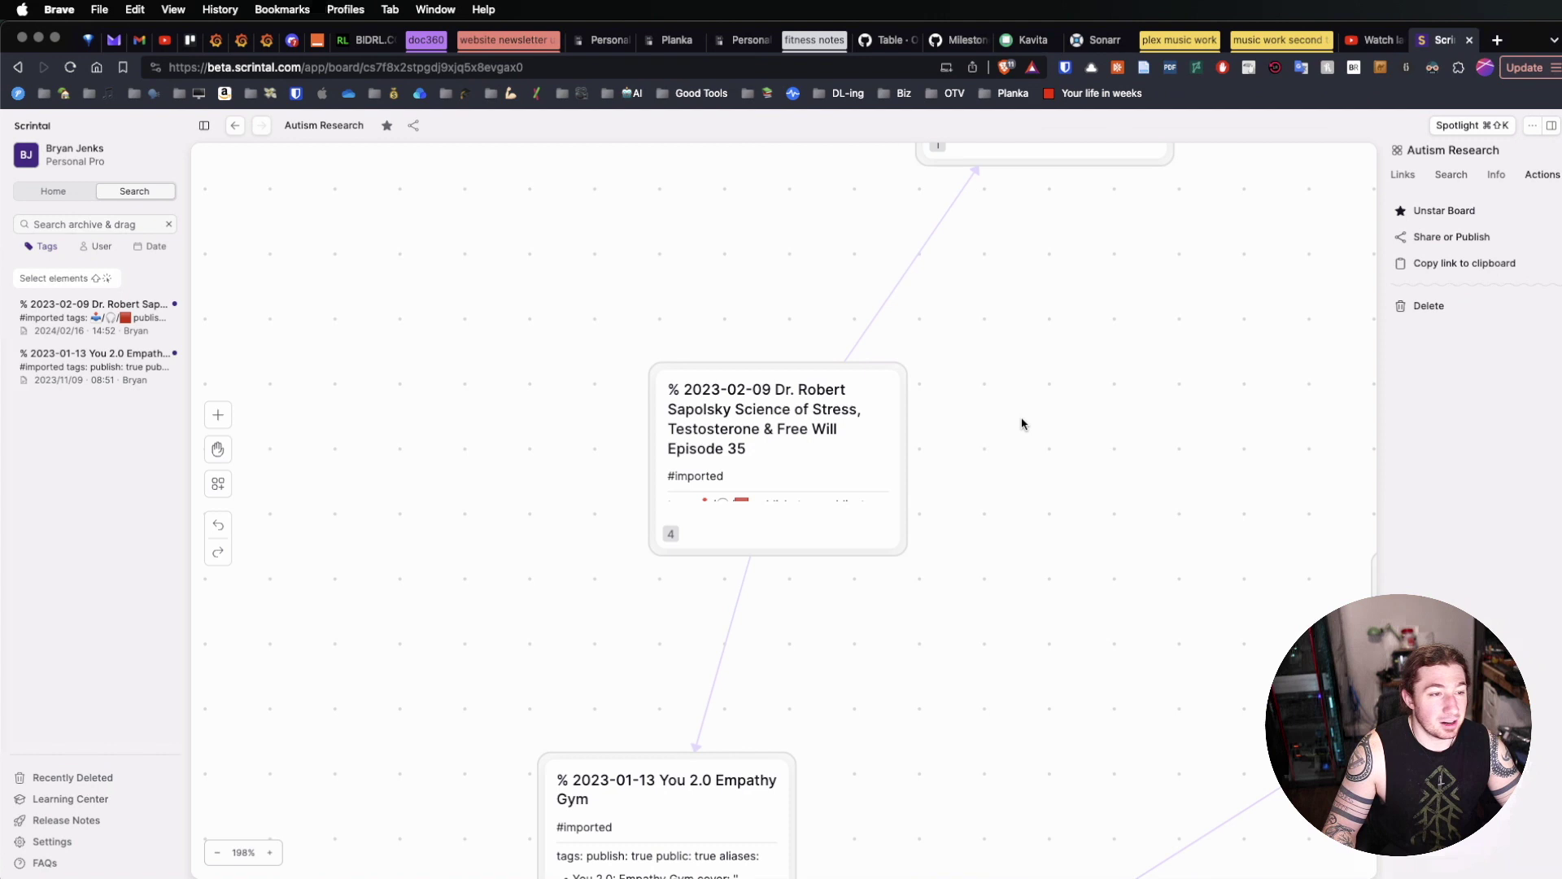
scroll(1023, 419, down, 3)
scroll(1024, 419, down, 3)
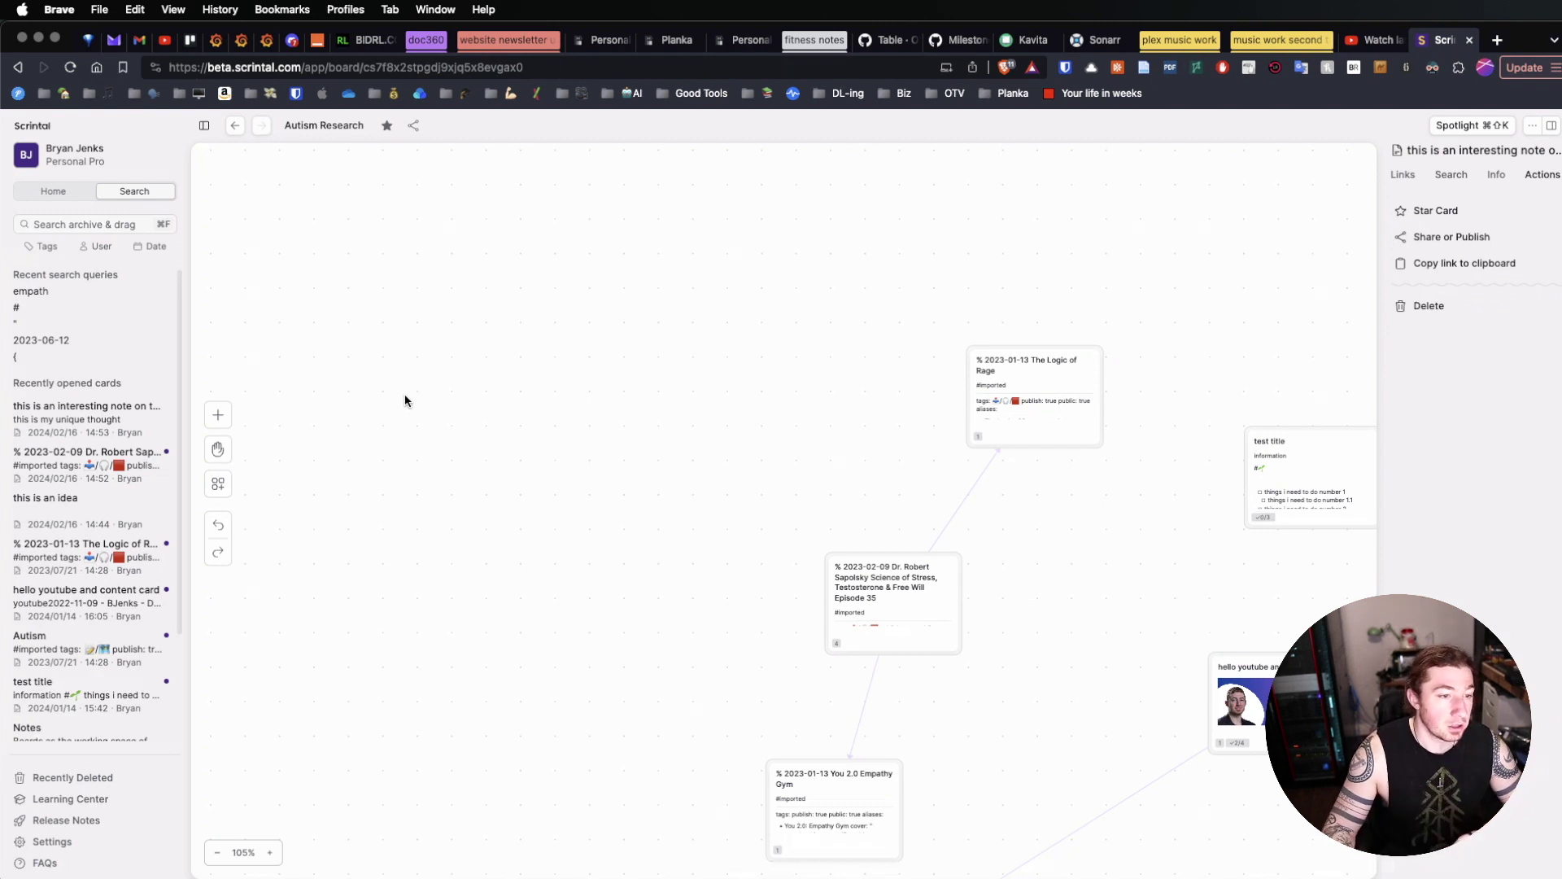
Step: Place the 'this is an interesting note on this input' card from Recently opened left of the Sapolsky card
drag(904, 488, 774, 325)
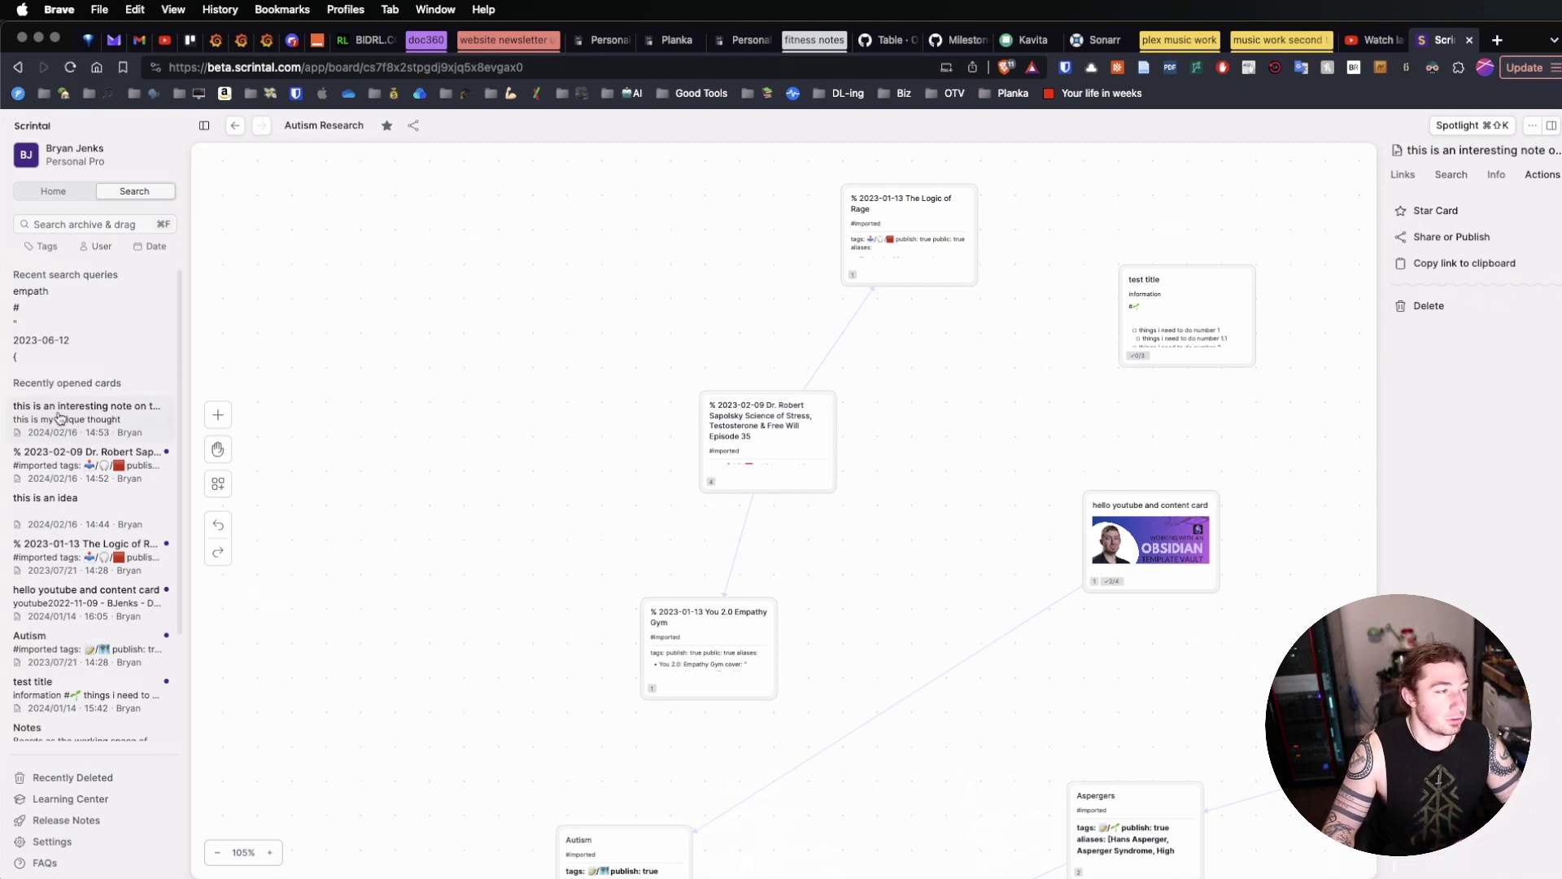
drag(59, 419, 540, 376)
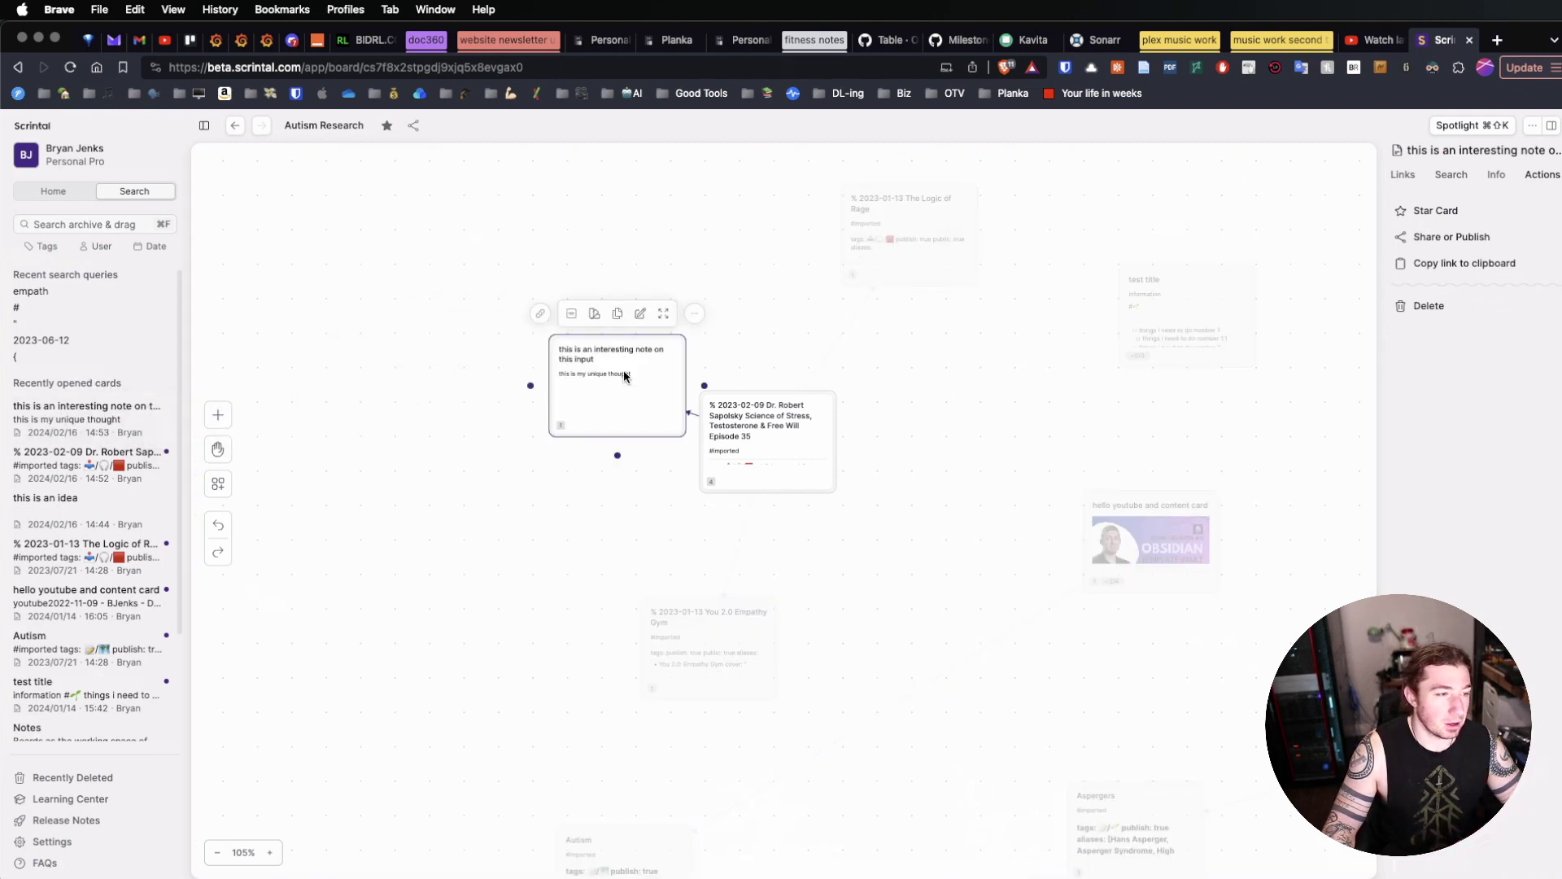
click(480, 380)
click(642, 363)
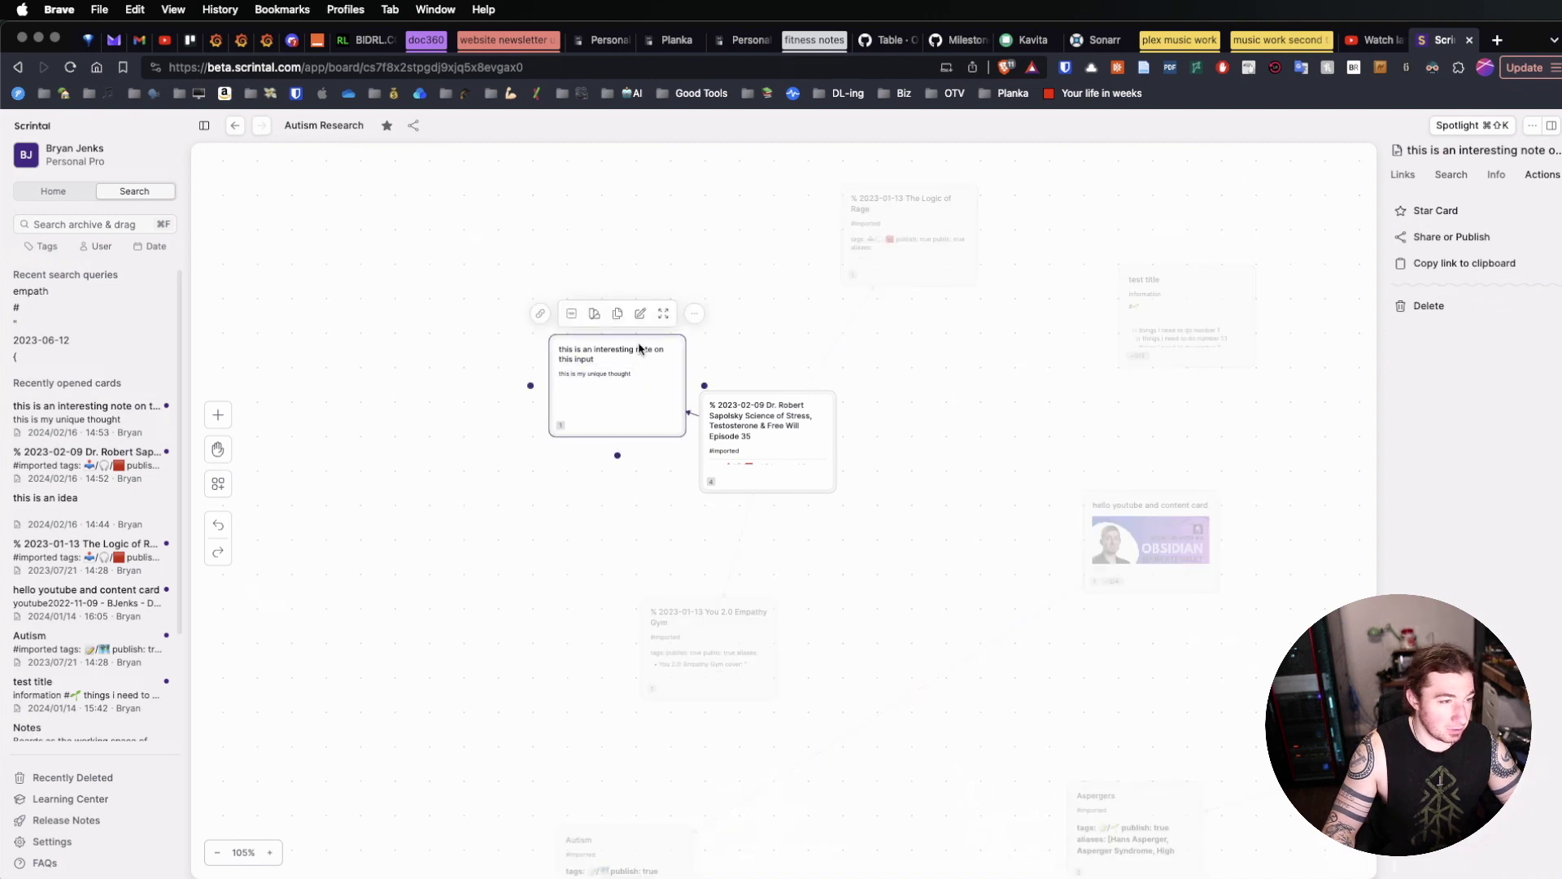
drag(639, 348, 468, 347)
click(696, 329)
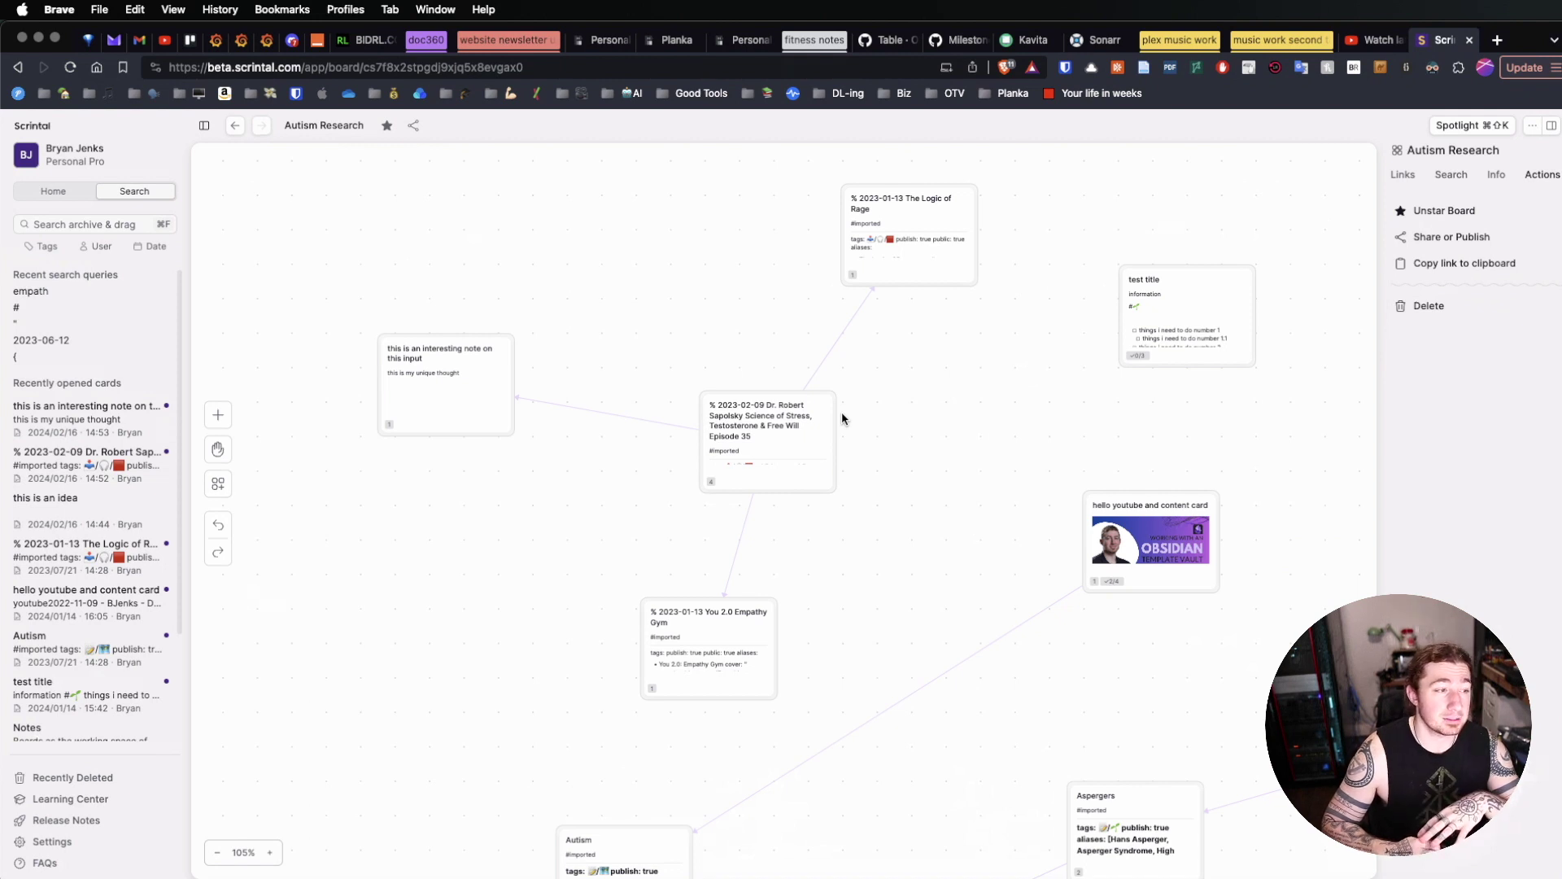
click(120, 425)
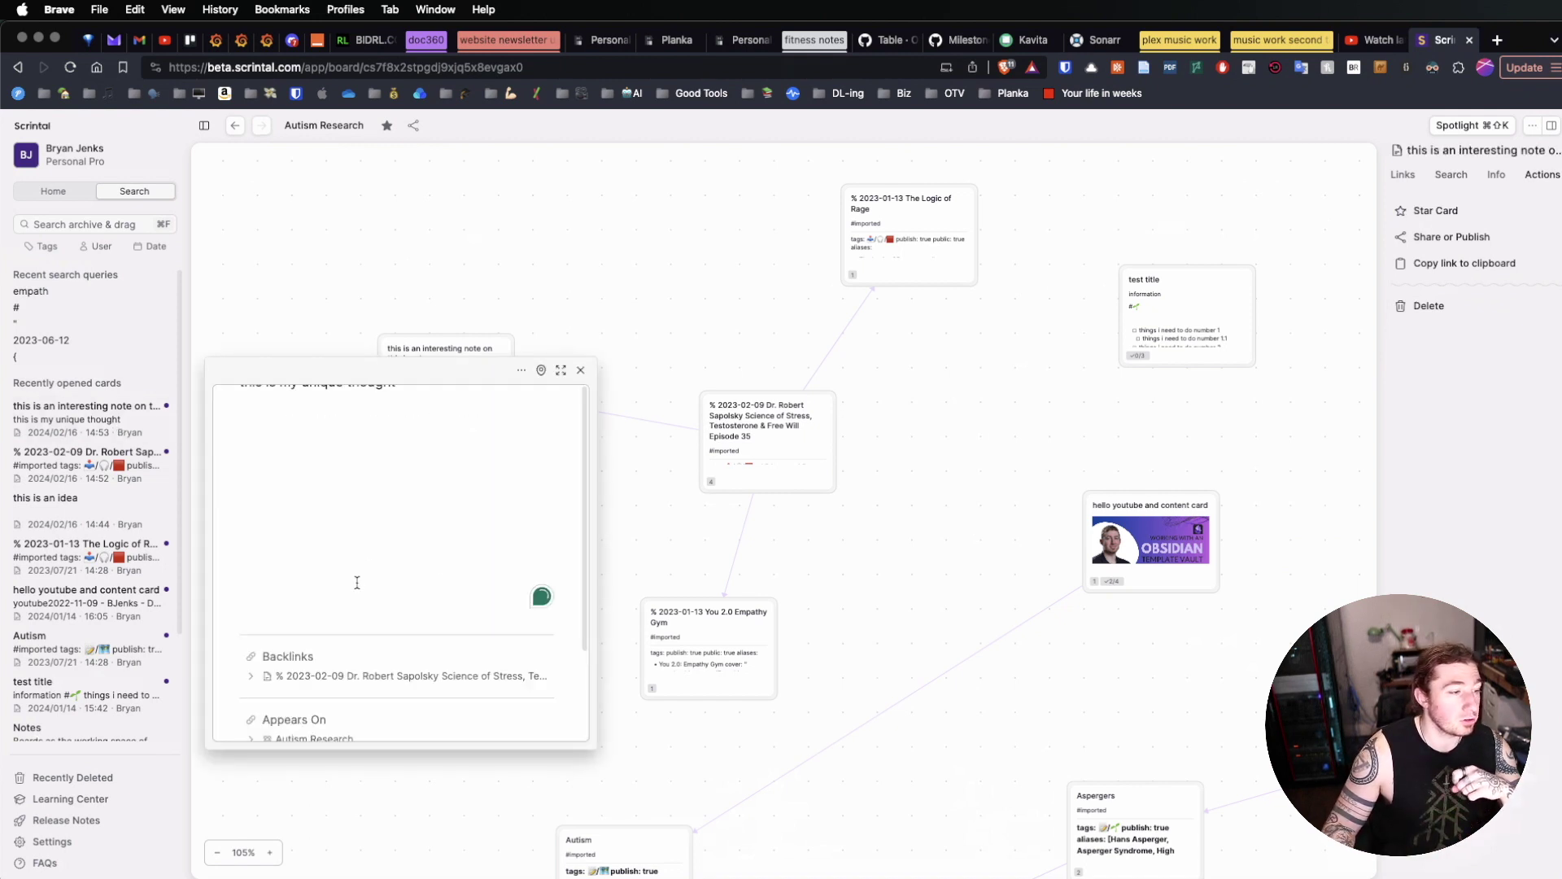
scroll(357, 583, down, 2)
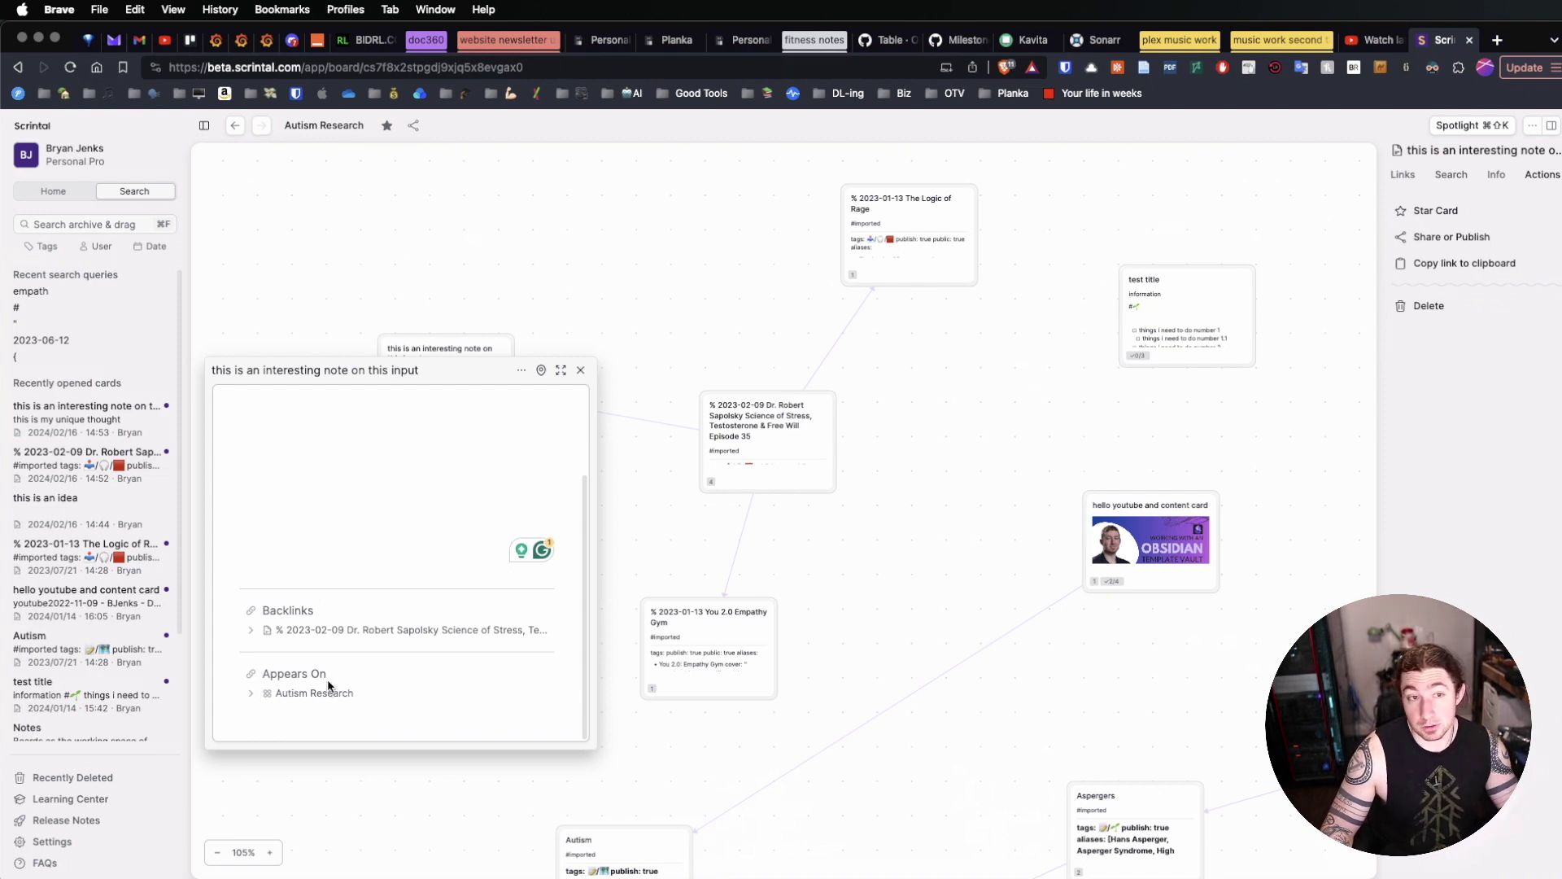
click(653, 298)
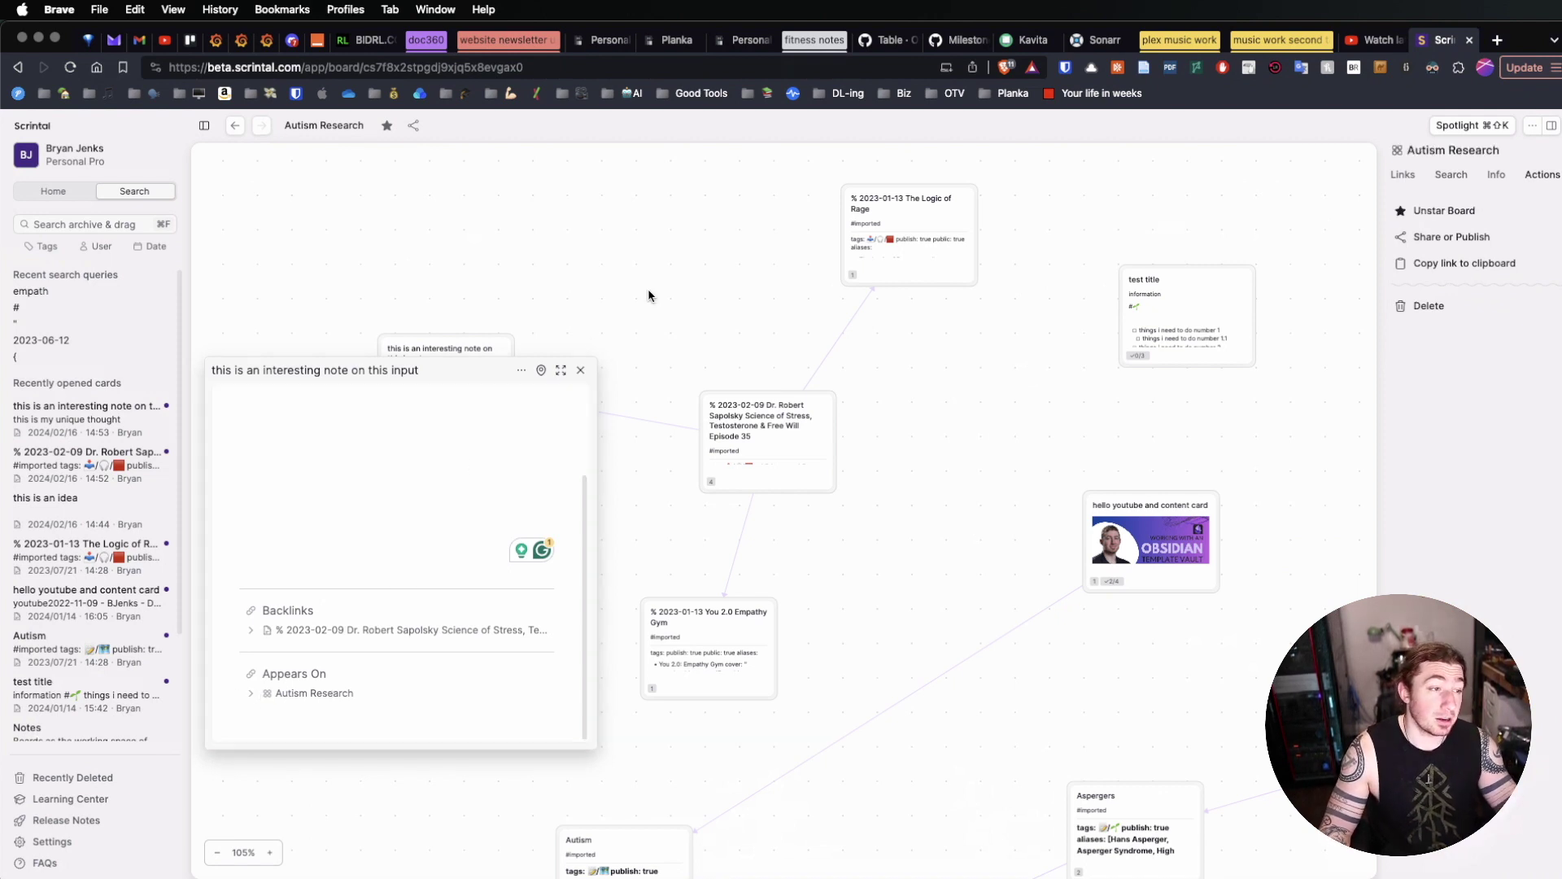
click(580, 369)
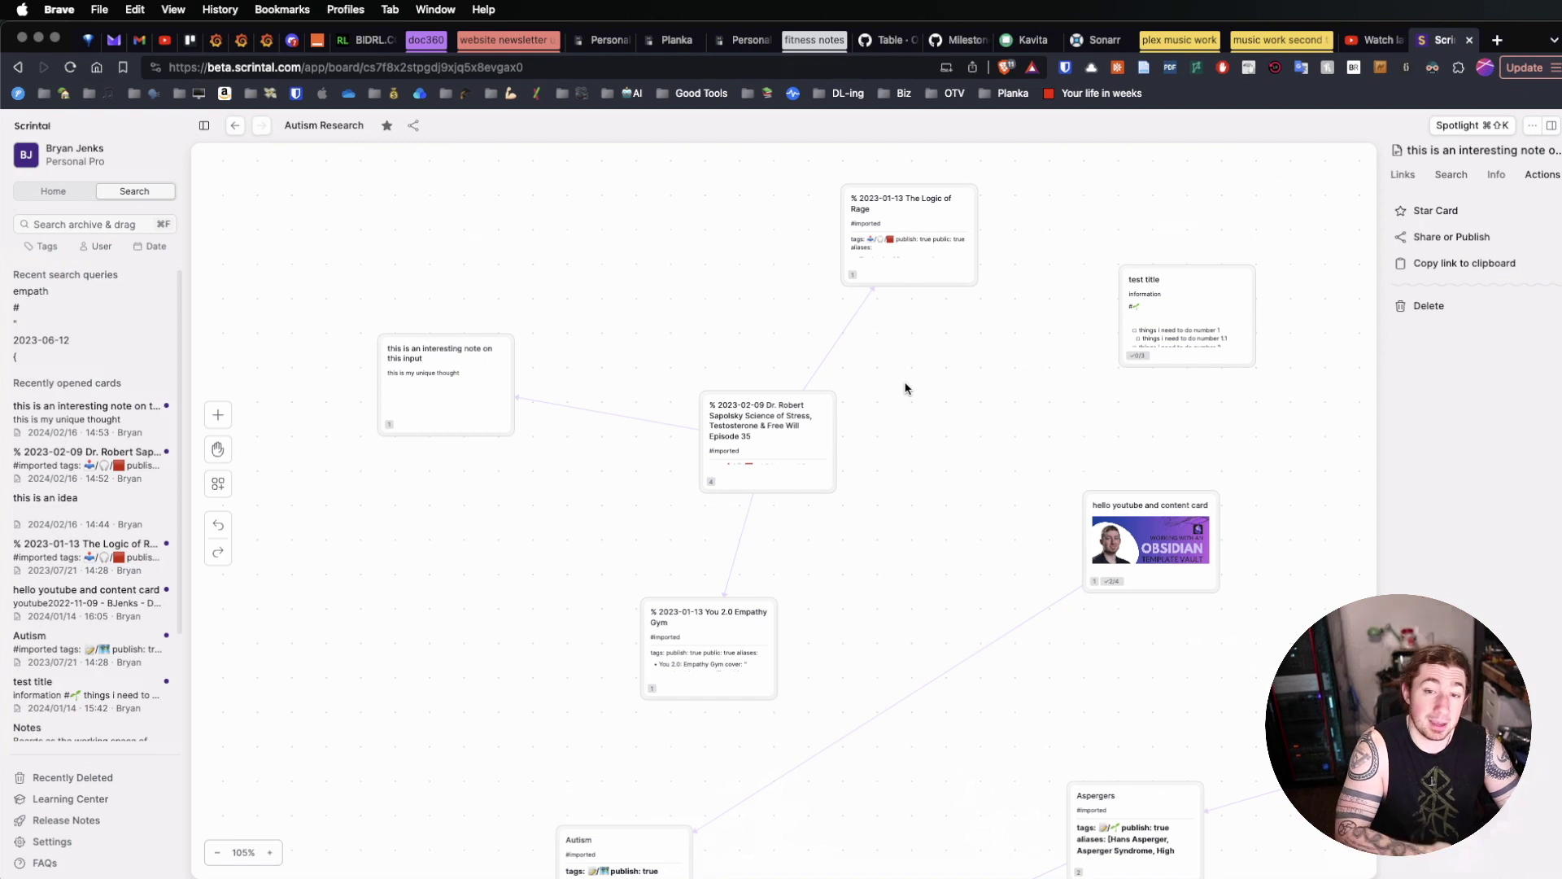
scroll(905, 388, up, 3)
scroll(906, 388, right, 2)
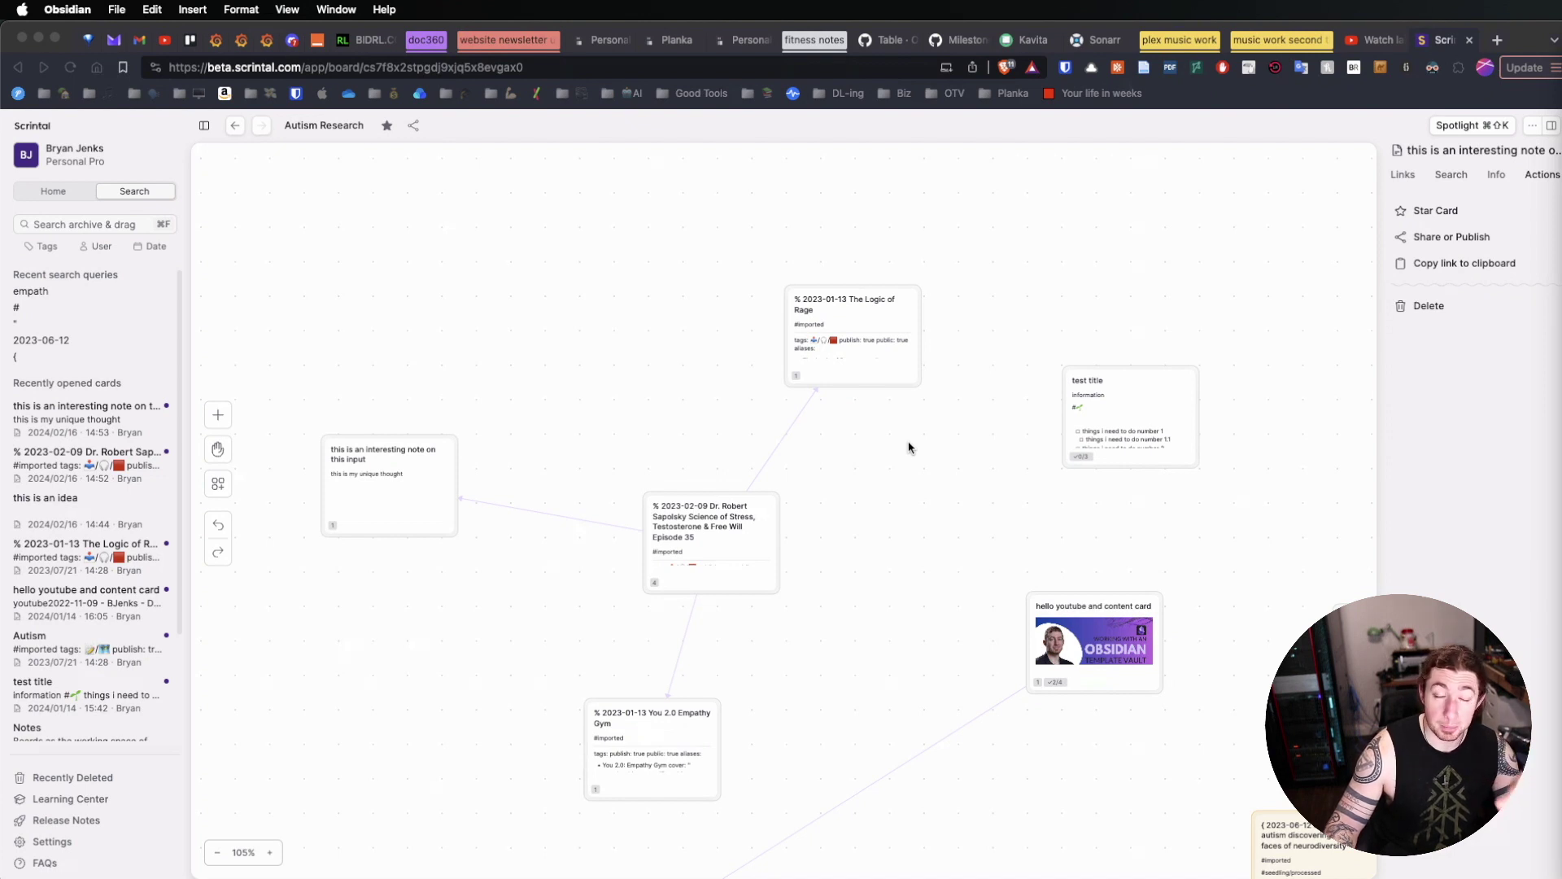
Step: Color the Sapolsky podcast card yellow
click(844, 503)
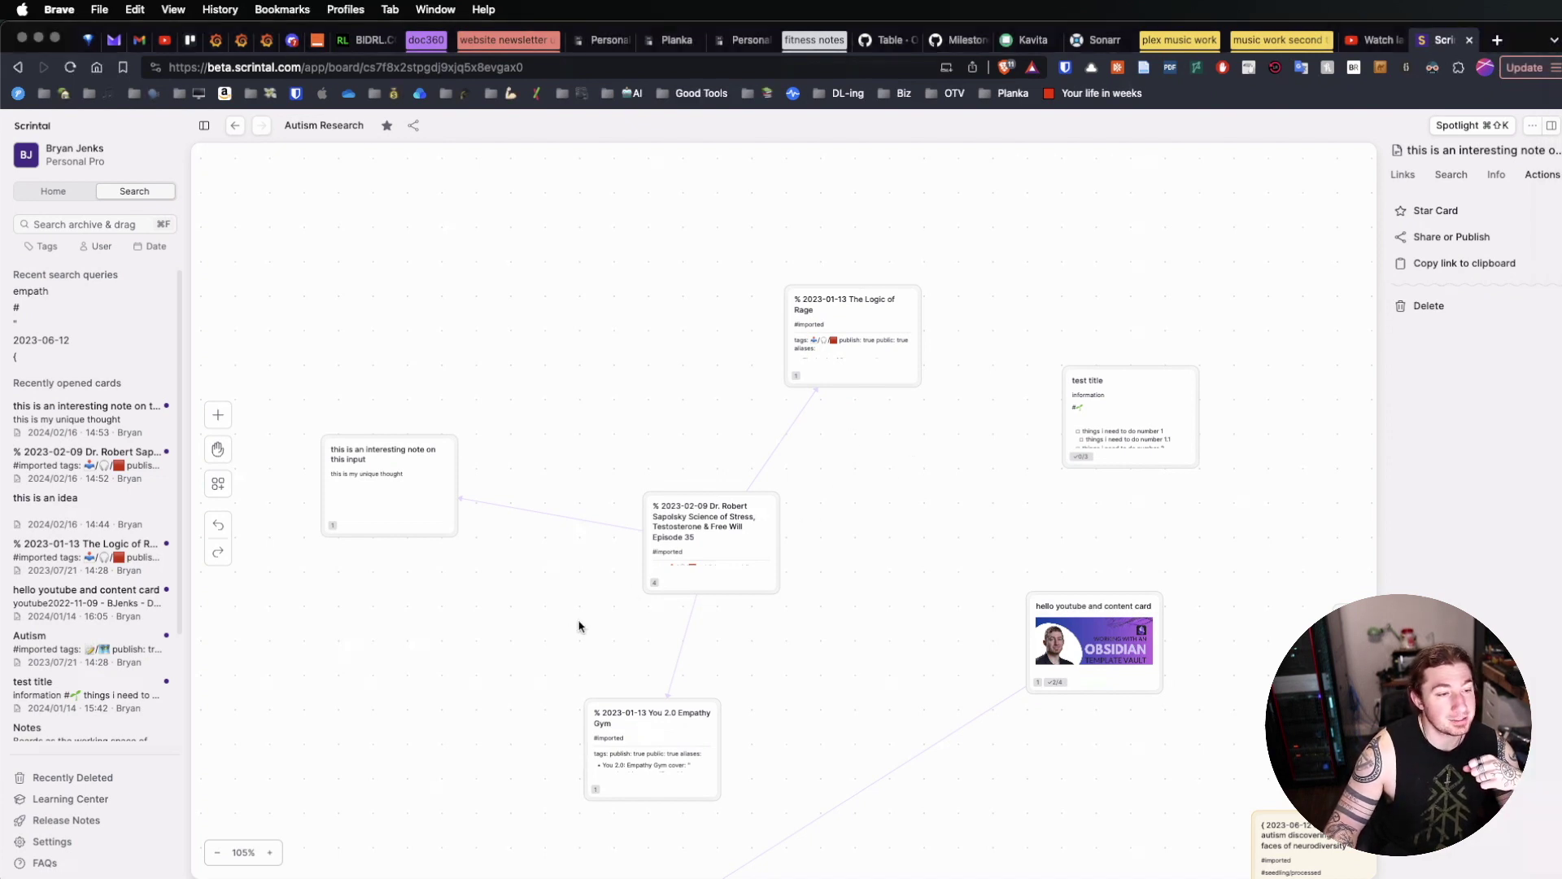
drag(867, 462, 625, 600)
right_click(718, 534)
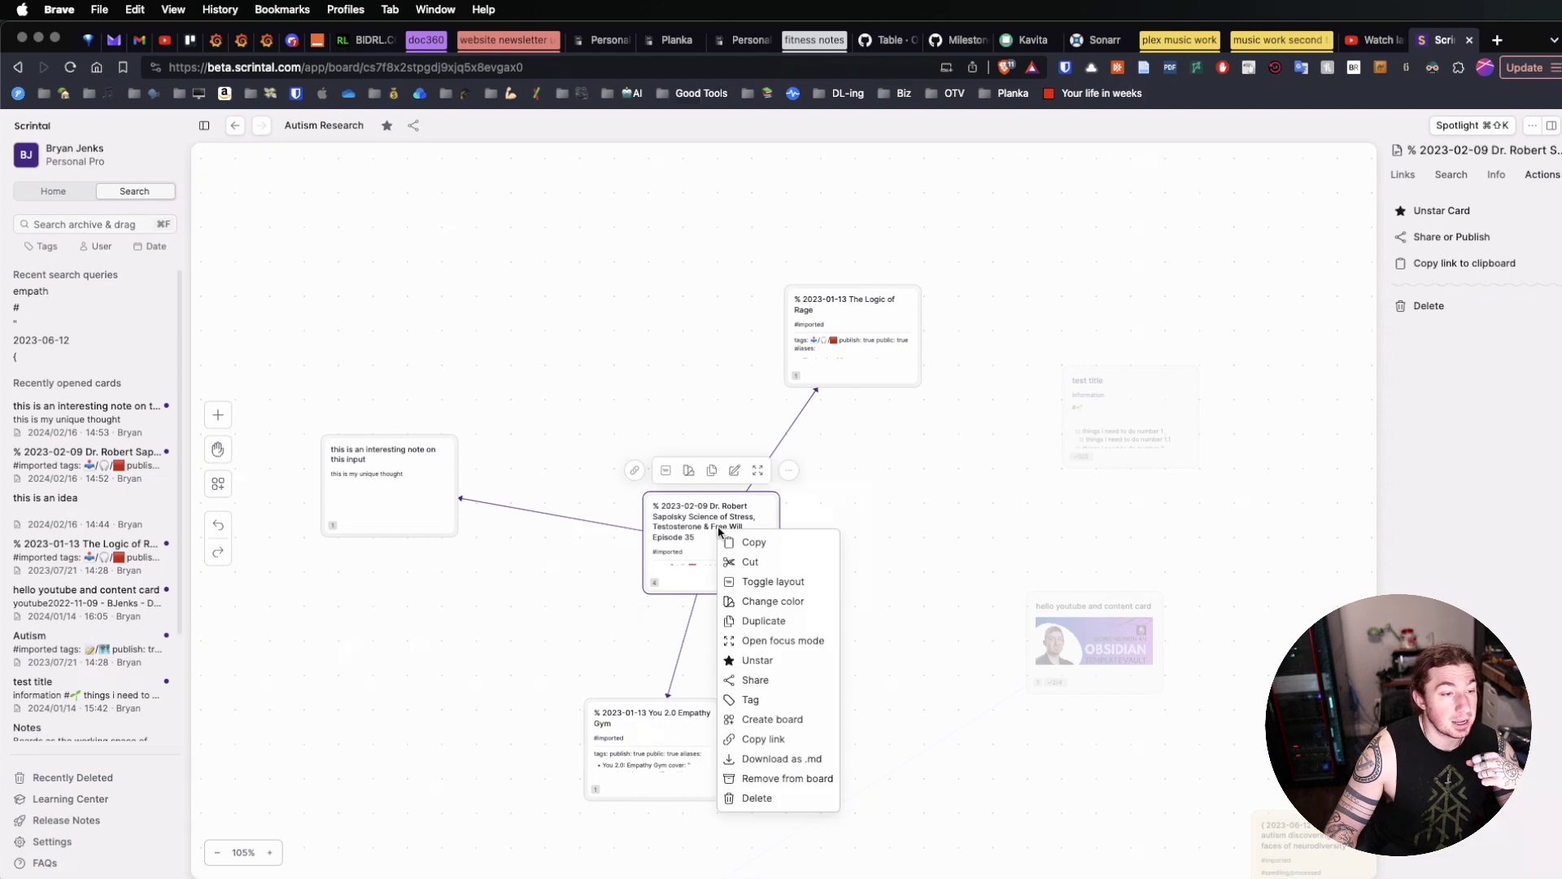
click(787, 471)
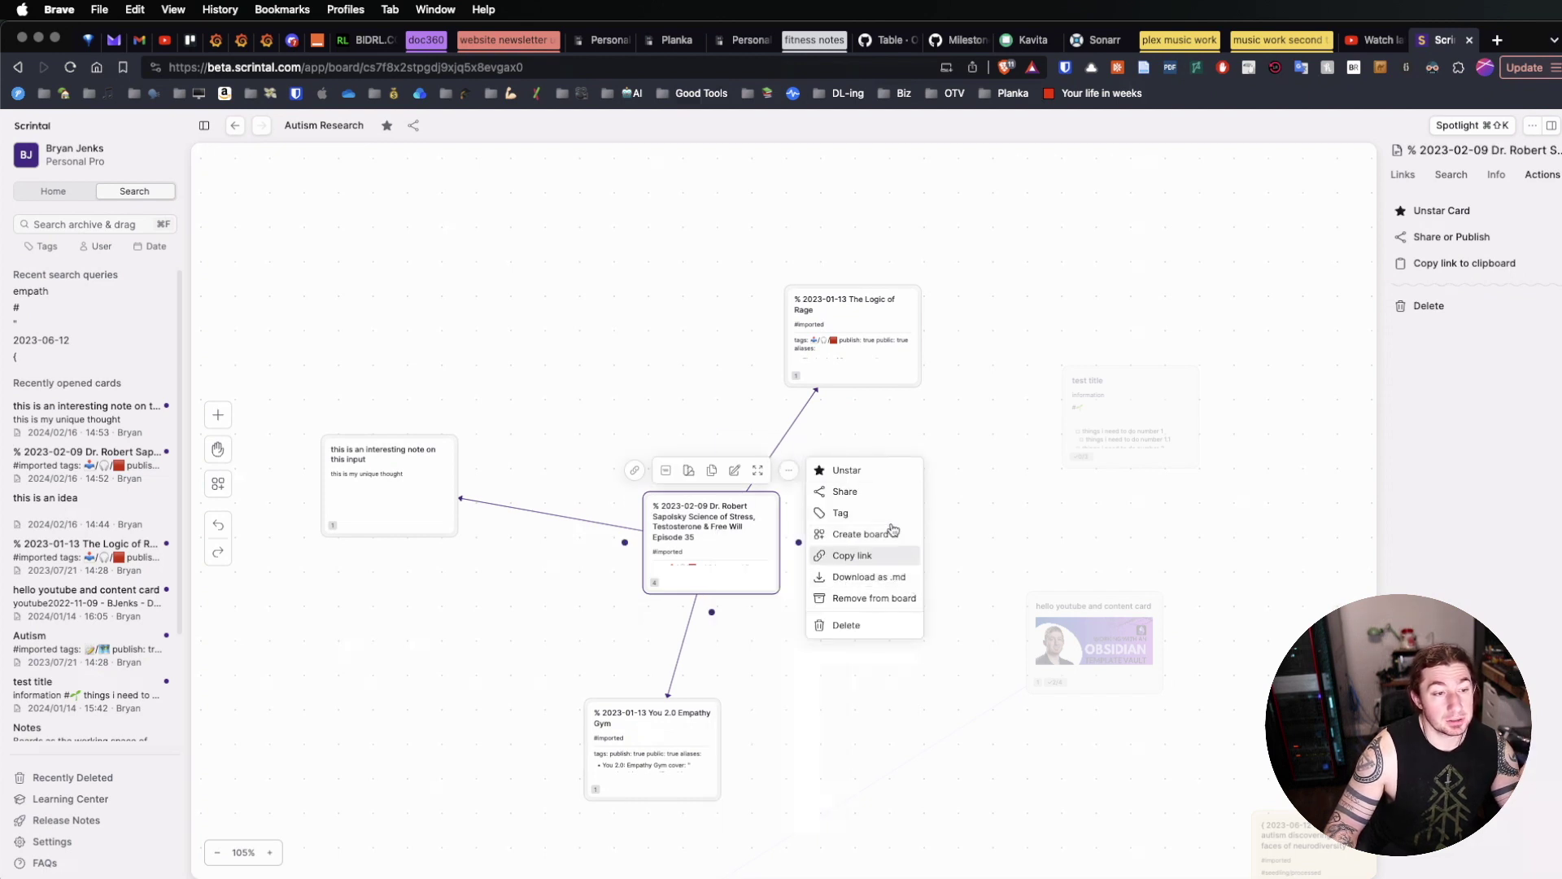
click(689, 472)
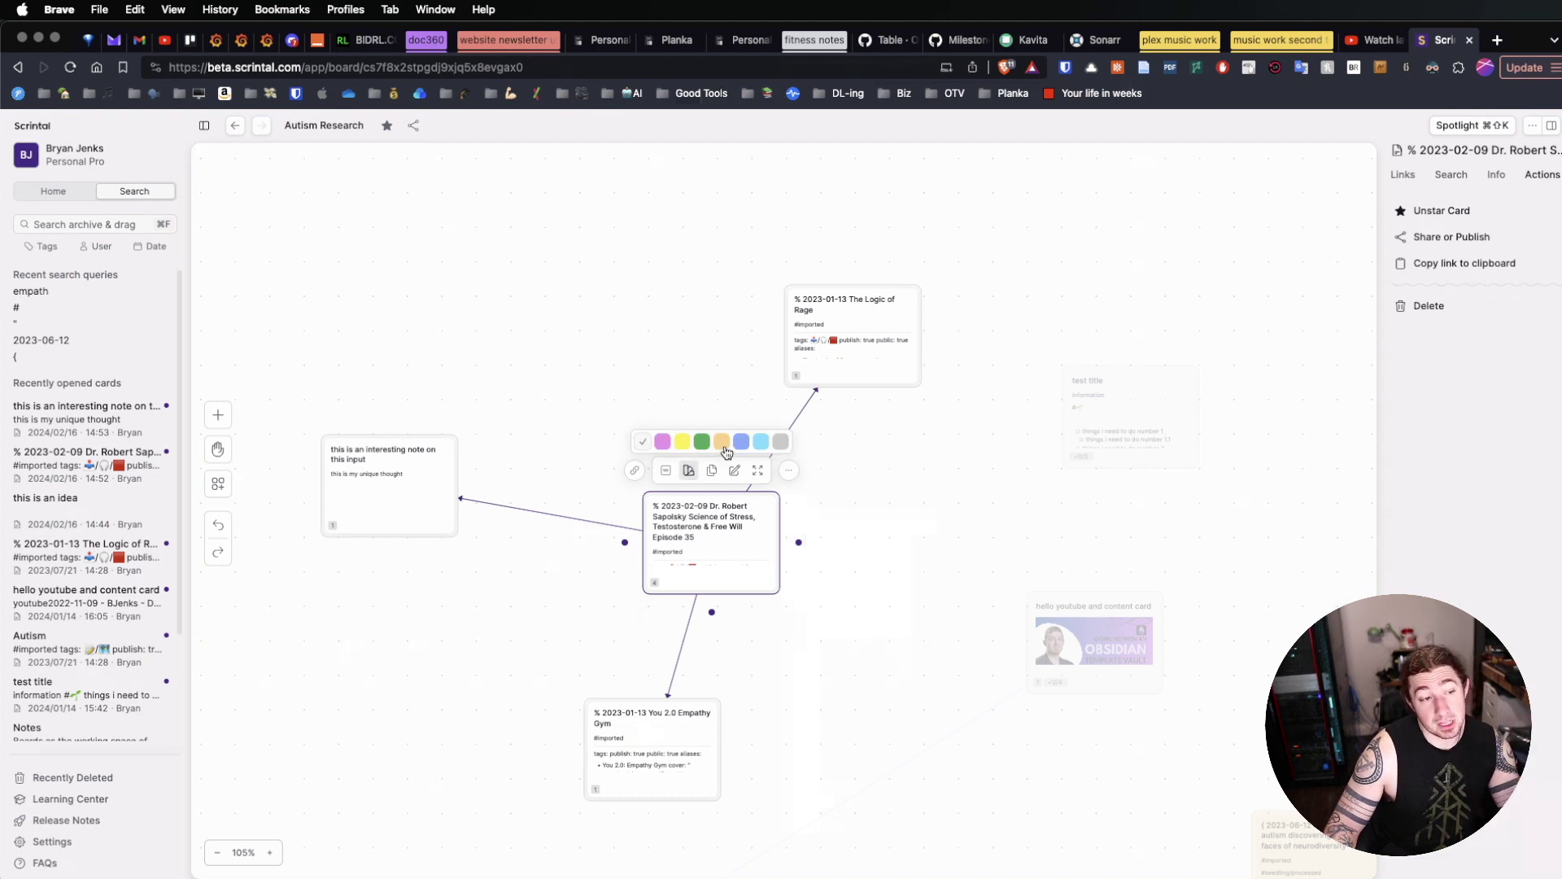
click(684, 444)
Step: Color the linked interesting-note card green
drag(488, 405, 375, 580)
click(368, 416)
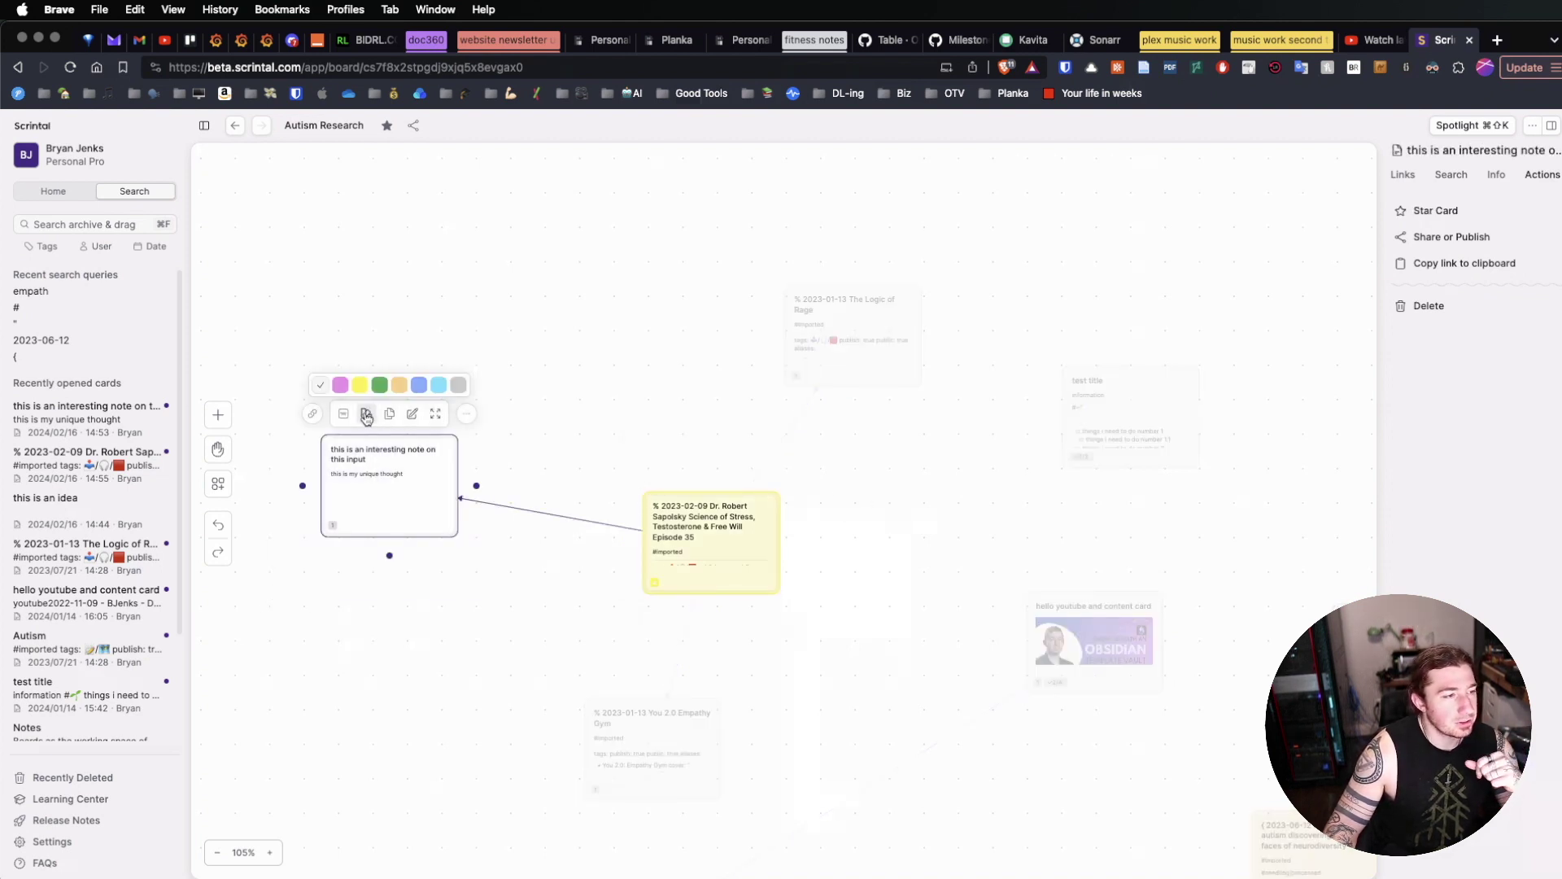
click(388, 391)
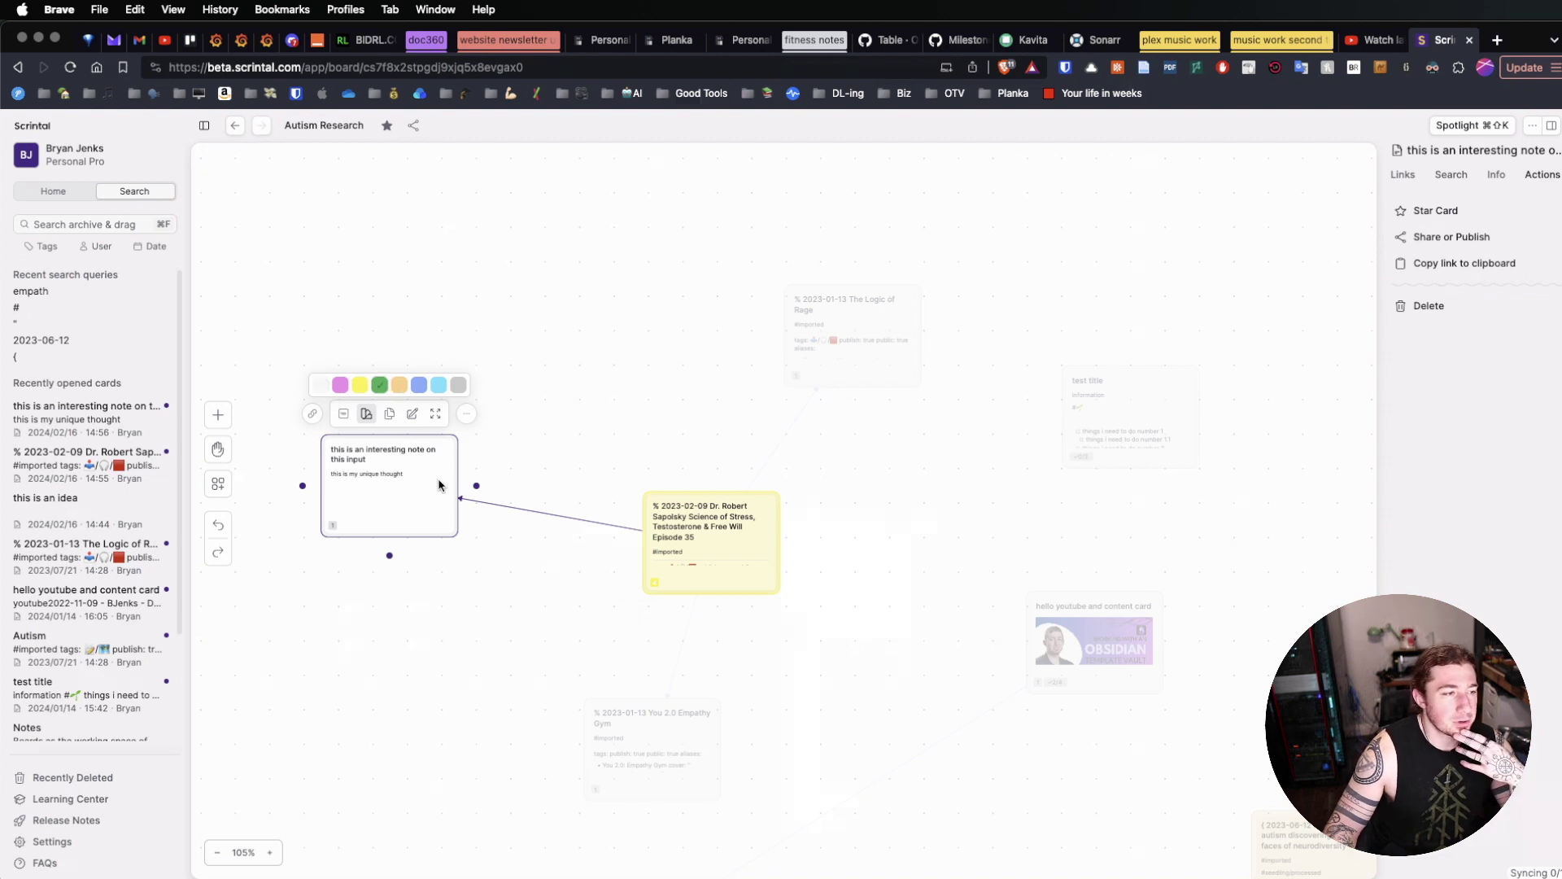
click(621, 392)
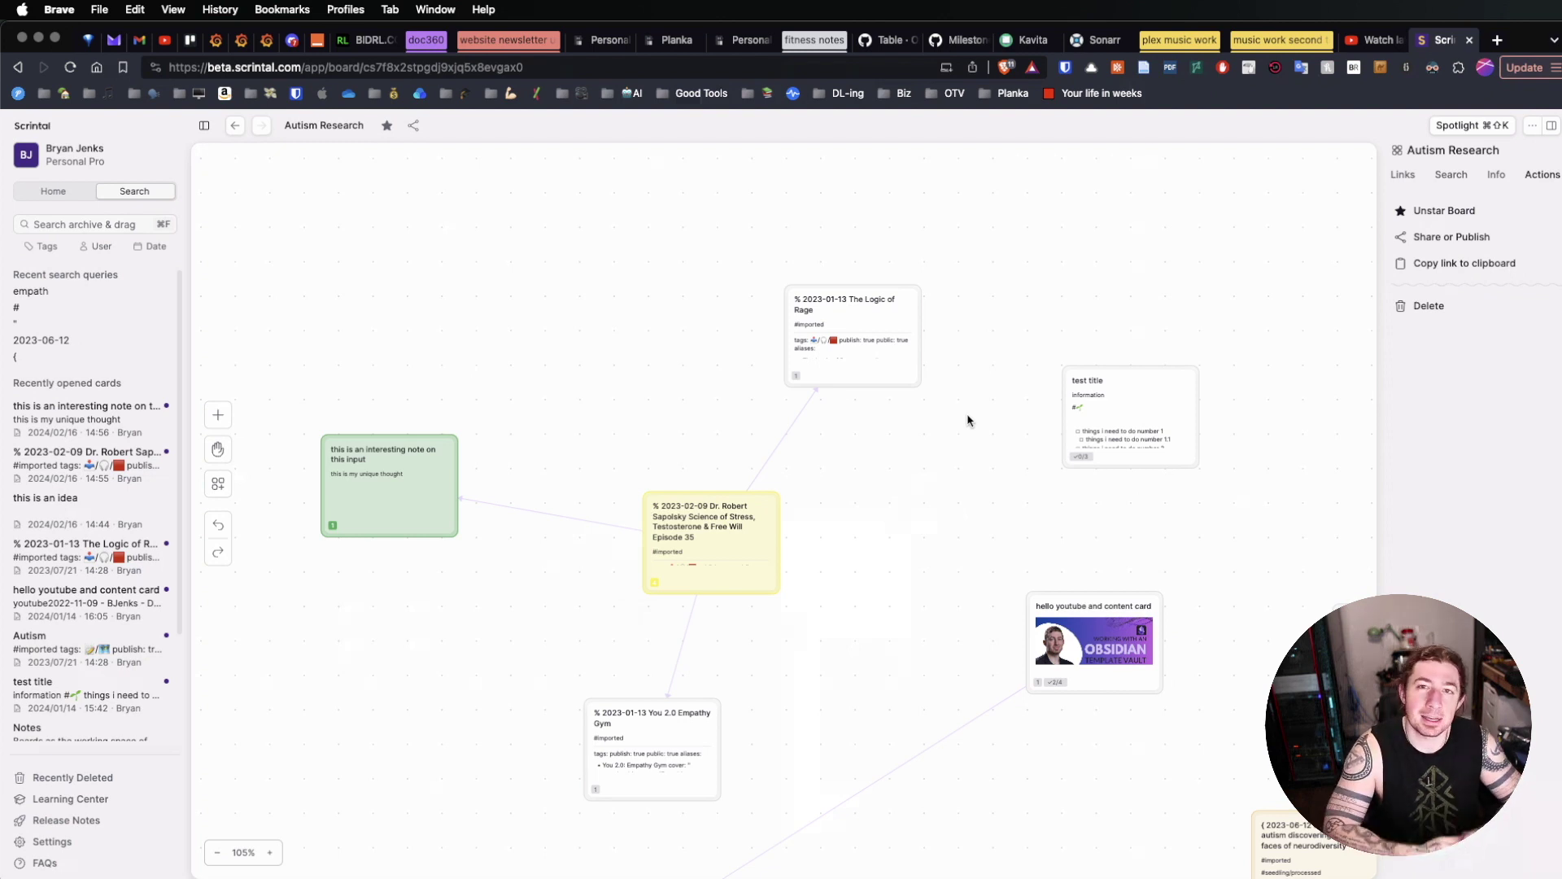
Step: Remove the green note card from the Autism Research board
scroll(814, 415, up, 3)
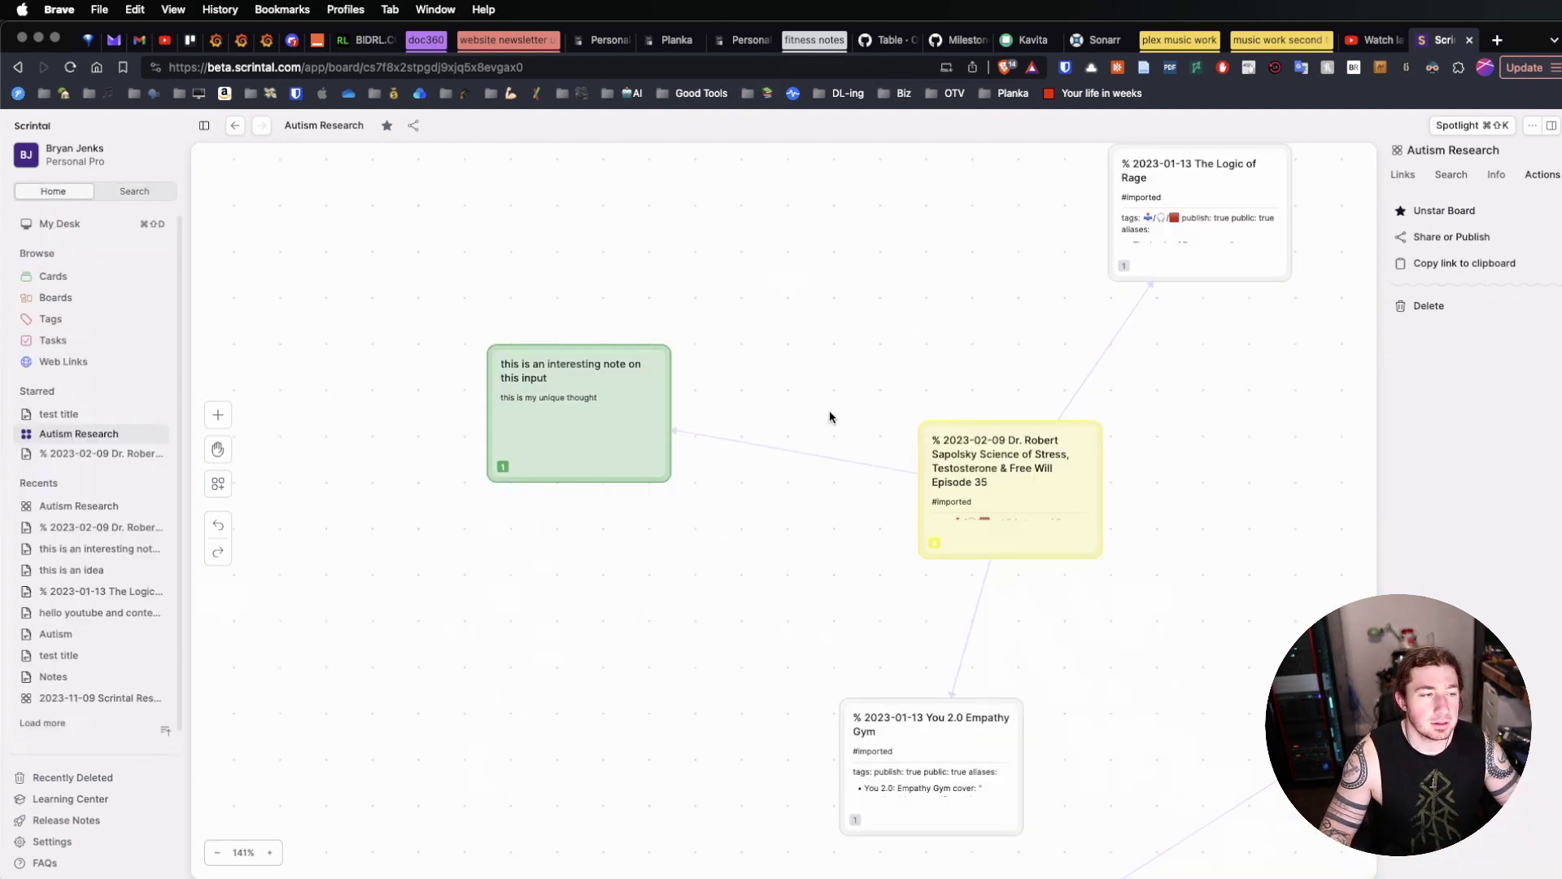
scroll(829, 410, up, 3)
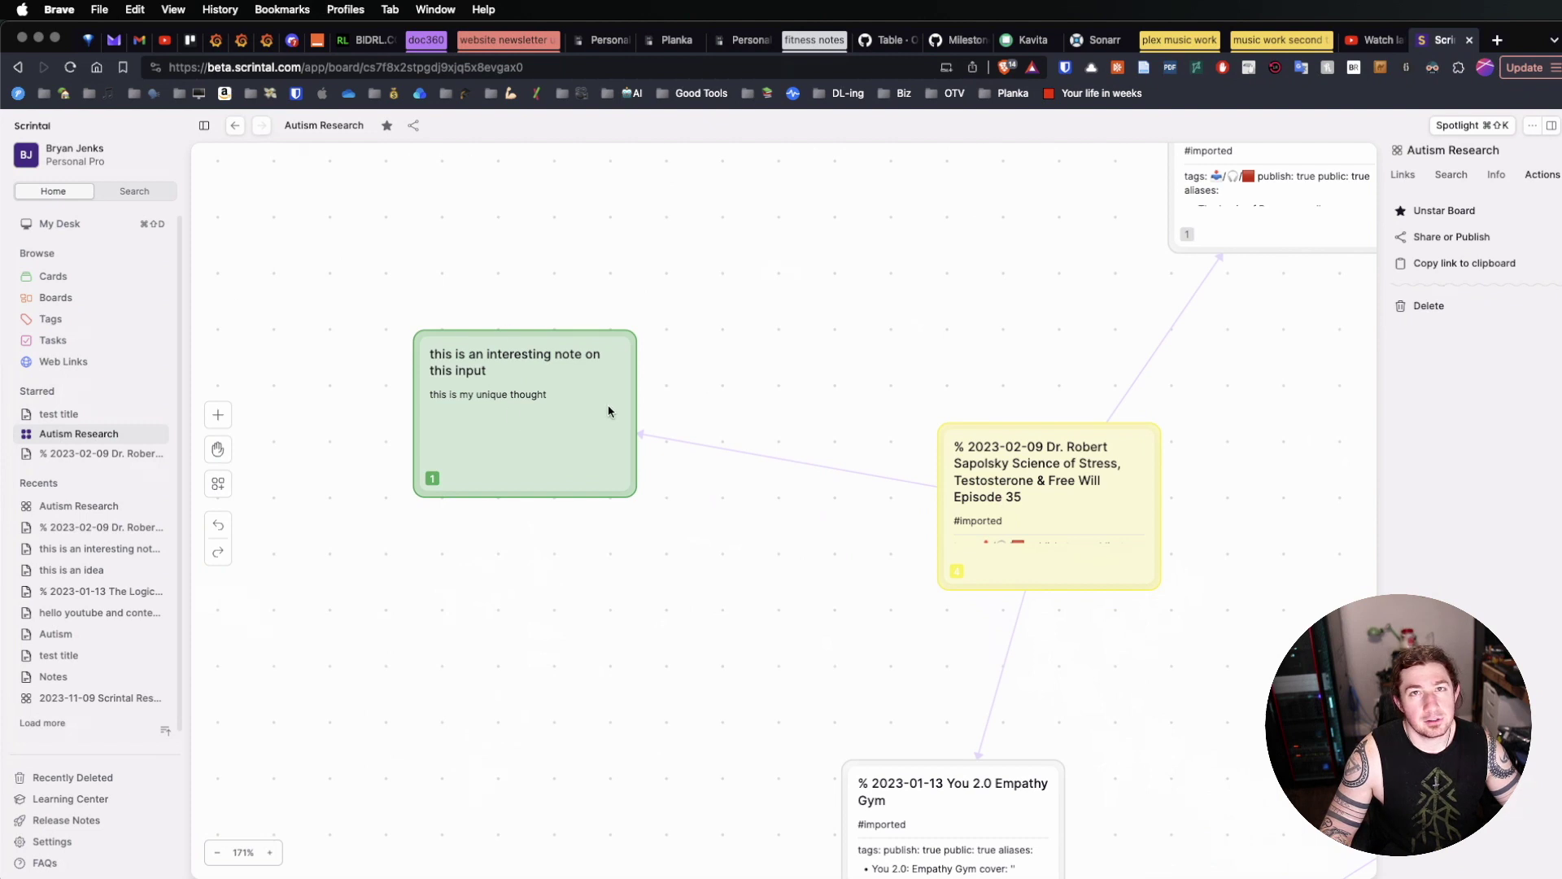
click(1062, 465)
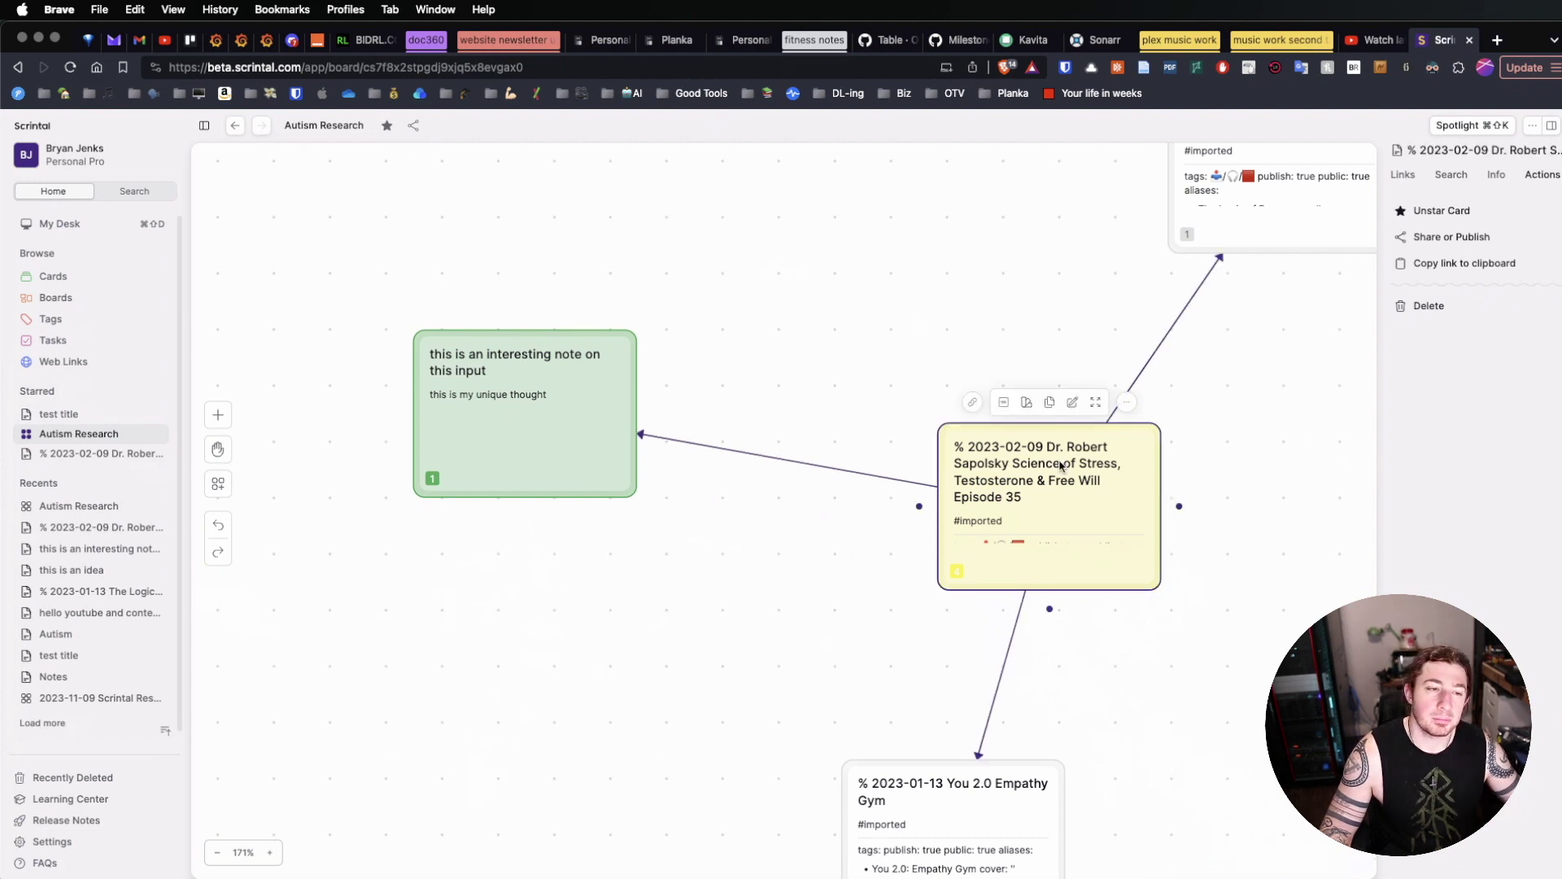
click(456, 388)
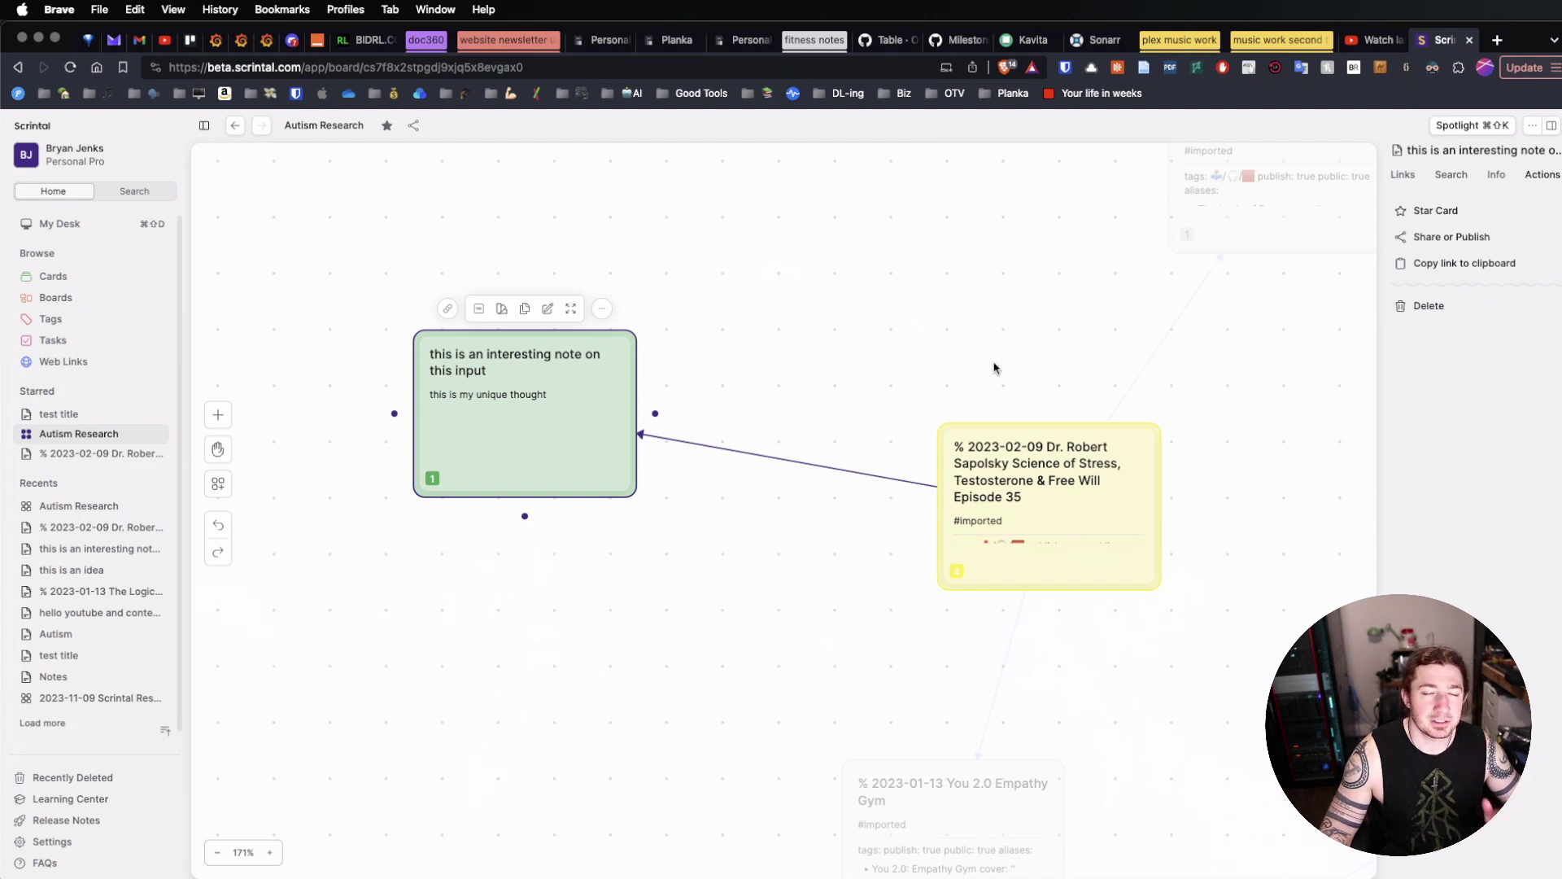
click(601, 308)
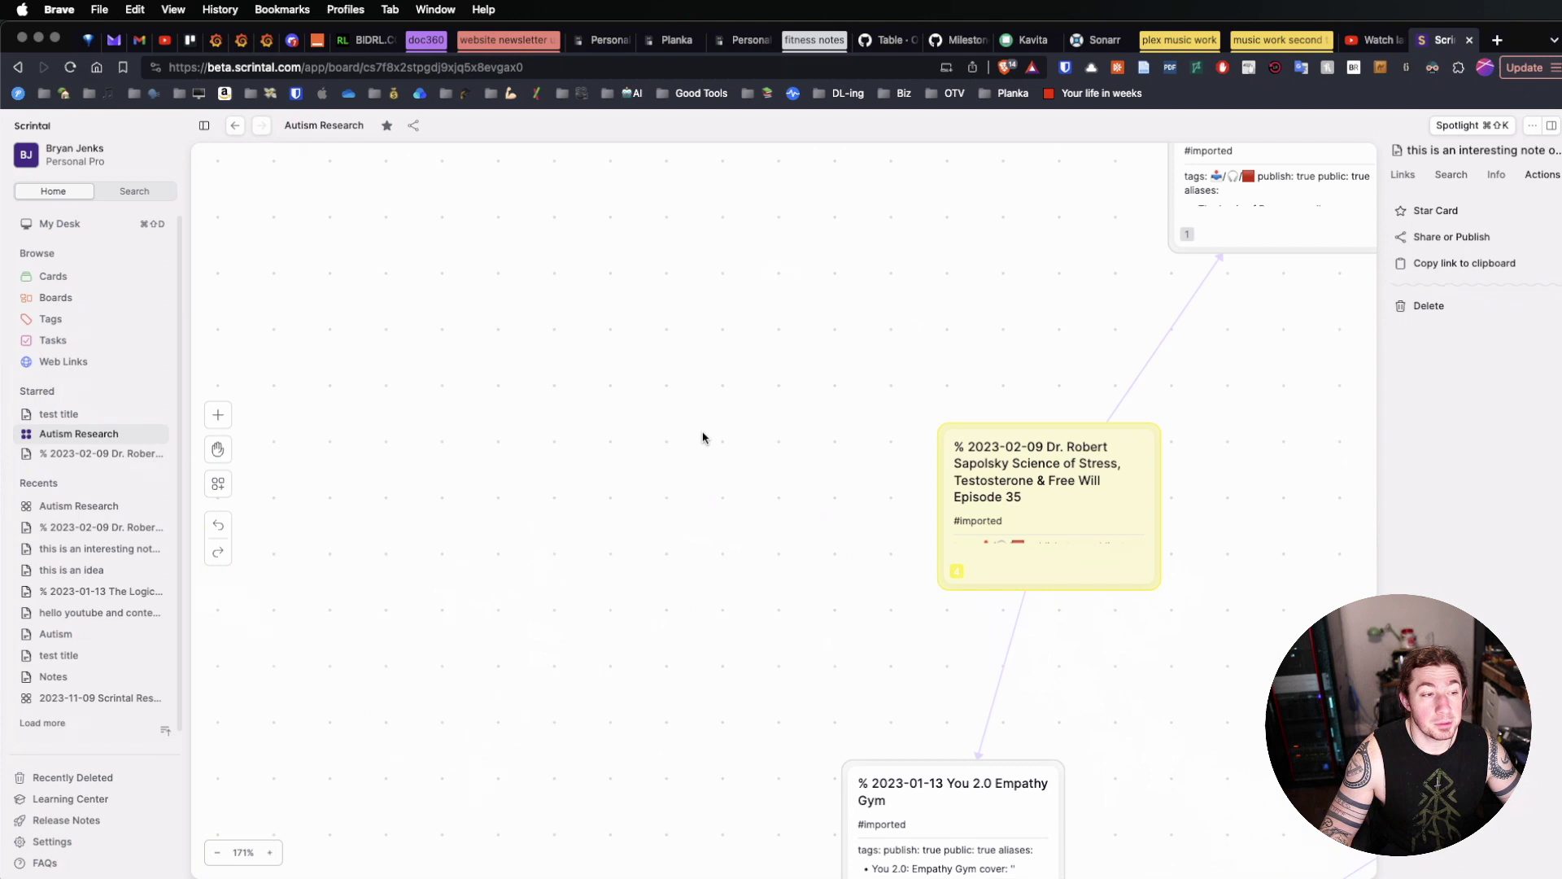
click(703, 438)
Step: Pan the canvas toward the test title and YouTube cards, then view the Cards list
drag(1311, 335, 1032, 347)
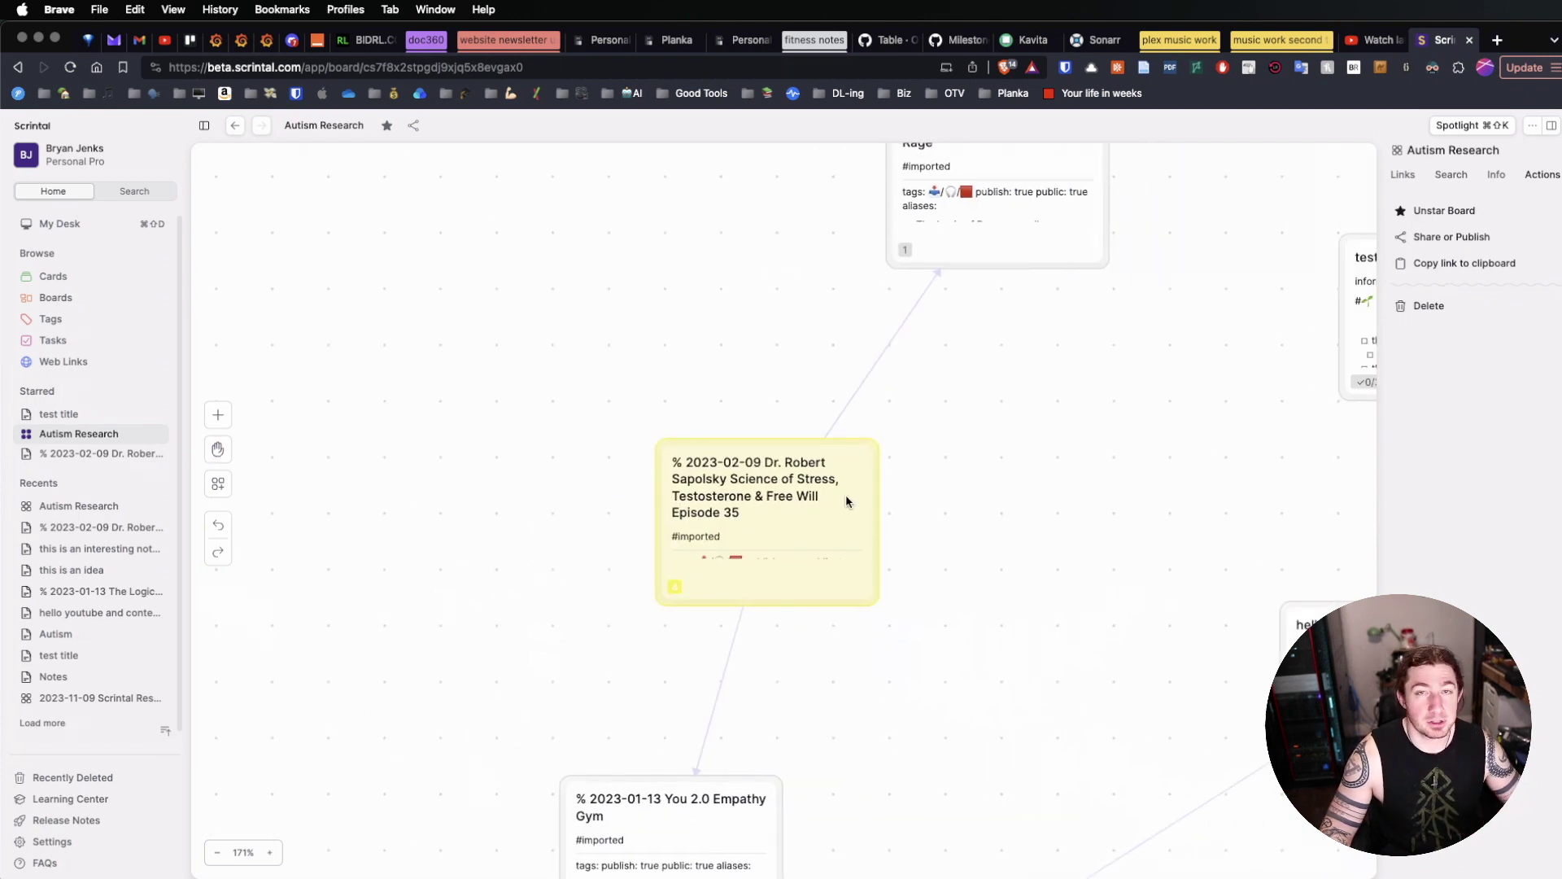
drag(1027, 449, 886, 405)
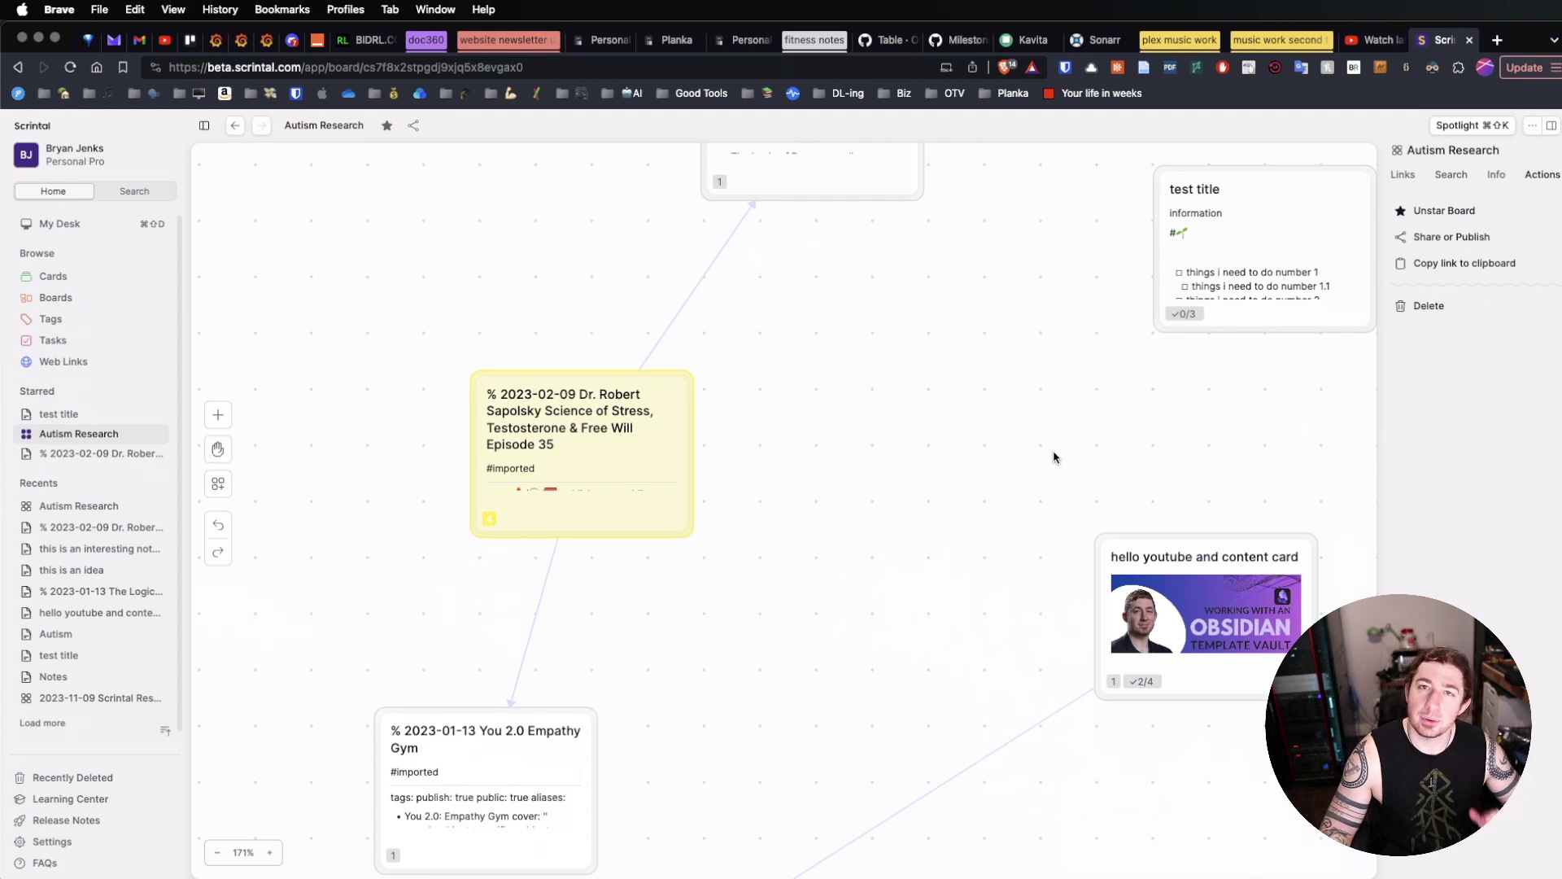
click(53, 276)
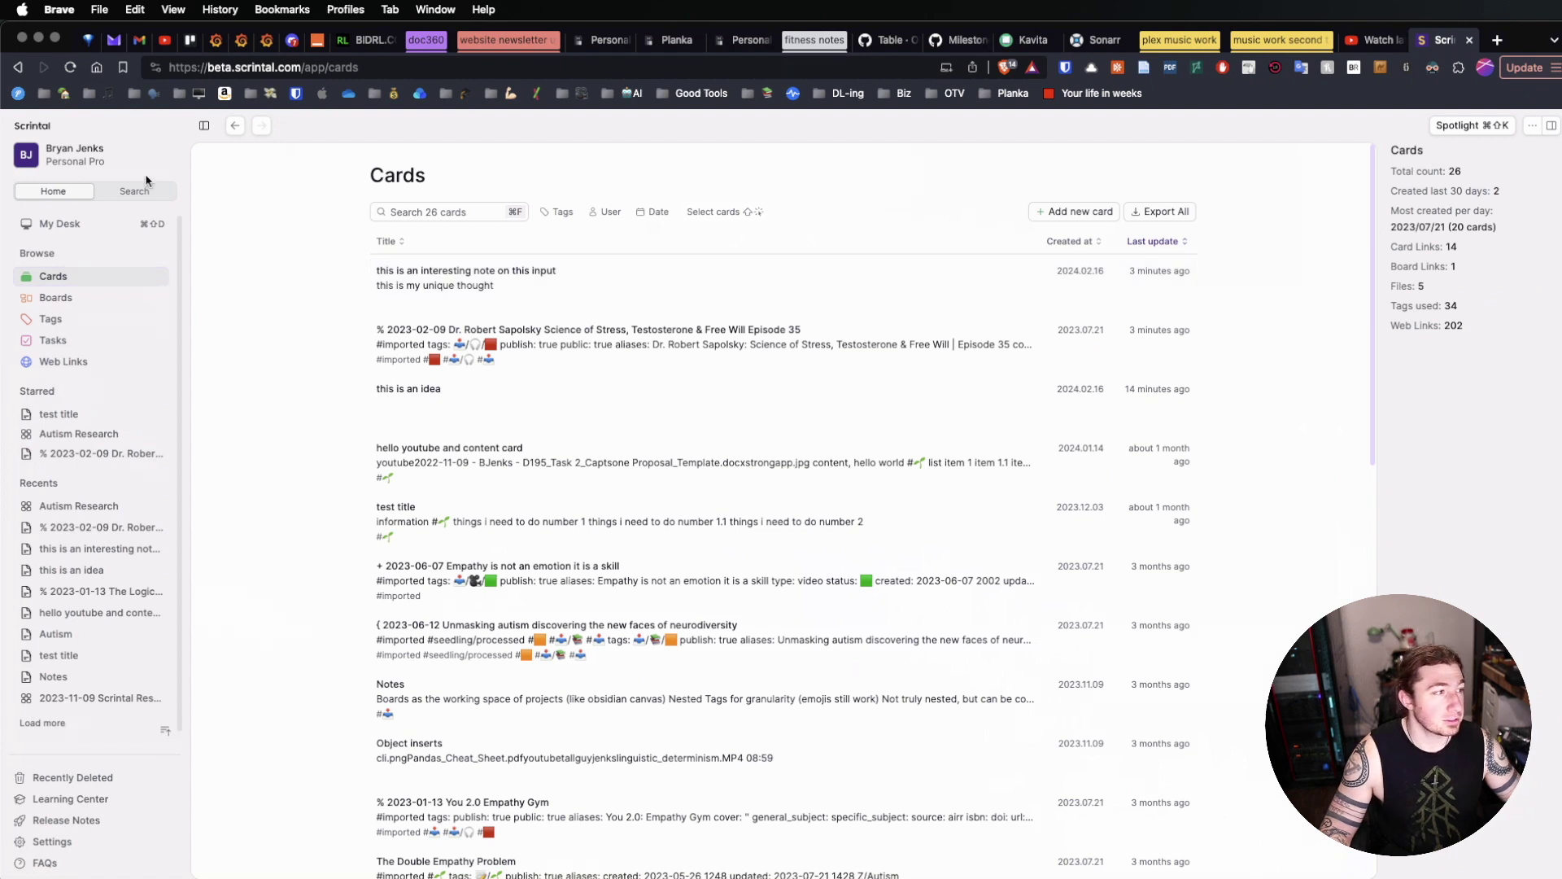
Step: Search the cards for 'interesting', then go back from Home to the Autism Research board
click(134, 191)
click(82, 224)
text(interesting)
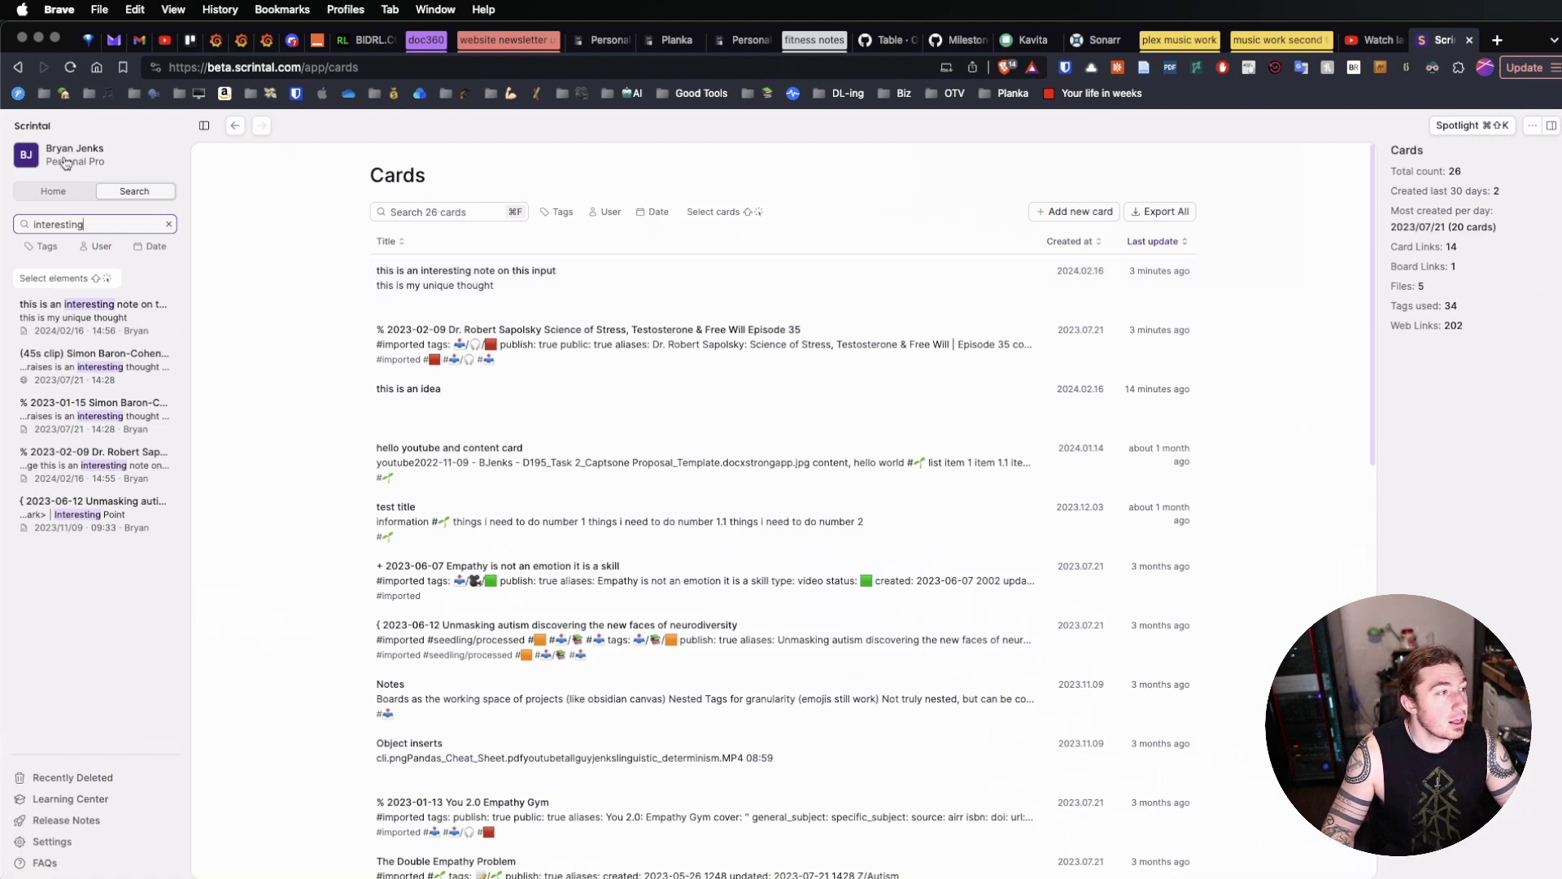
click(59, 192)
click(235, 126)
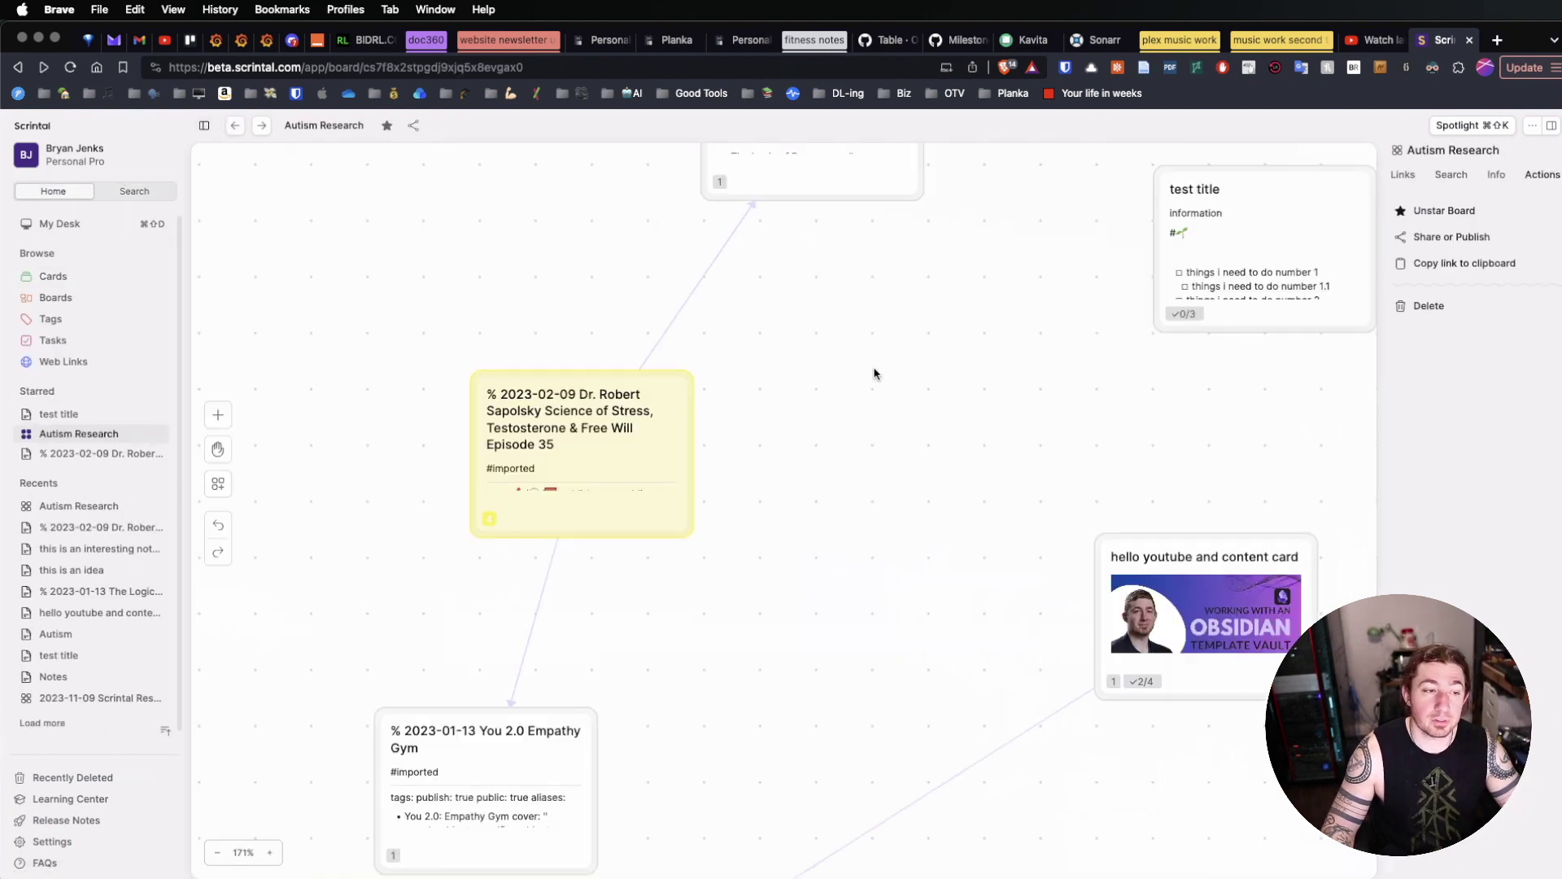
drag(871, 373, 1106, 387)
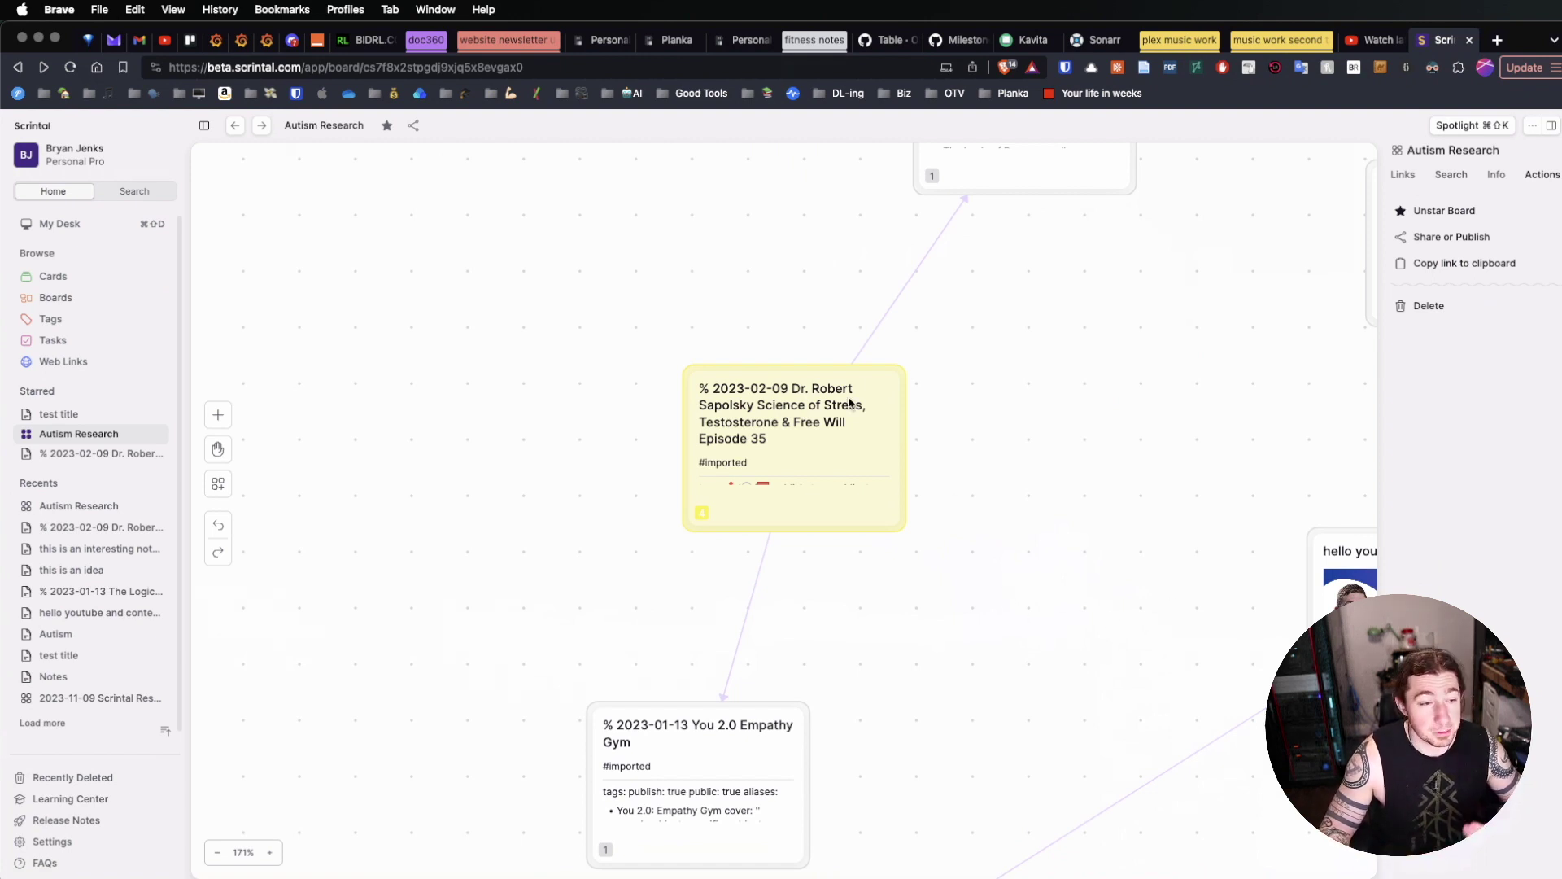
drag(1080, 366, 976, 349)
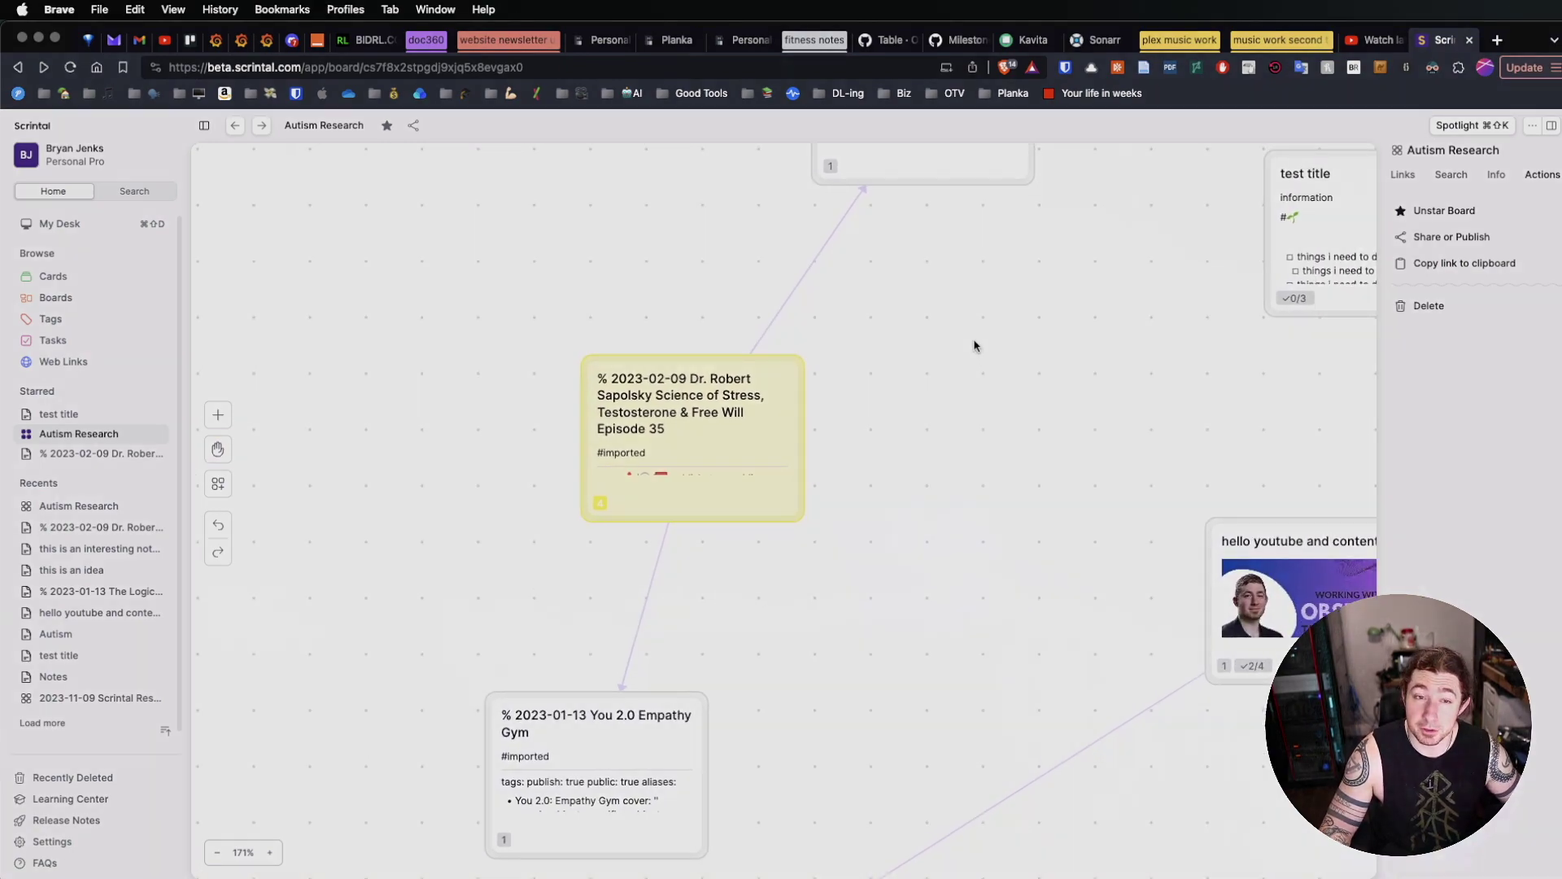